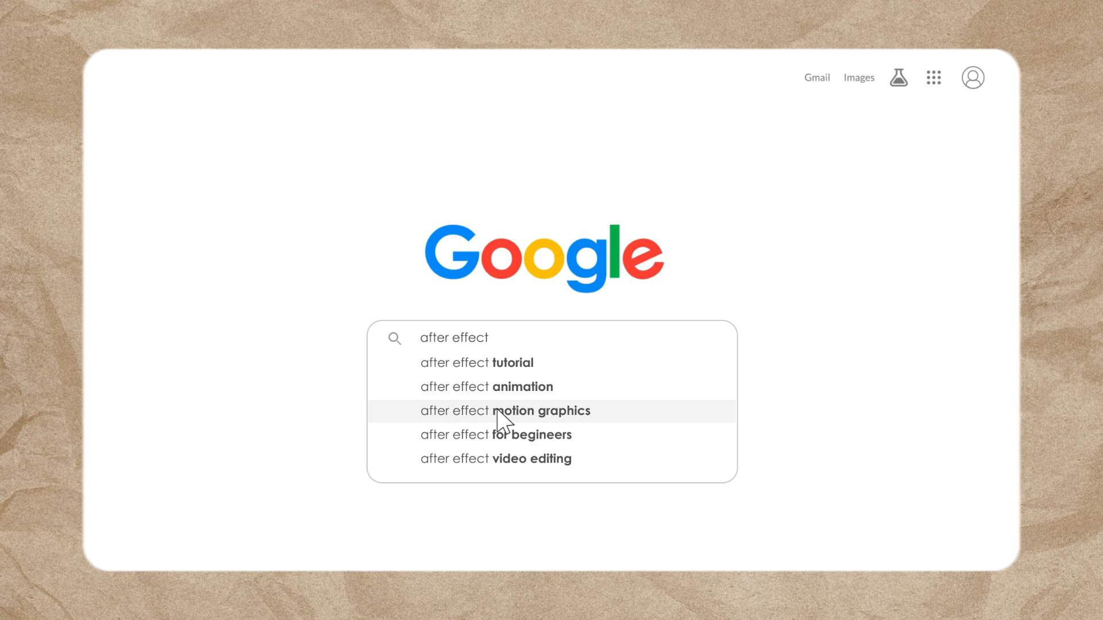
pyautogui.click(499, 418)
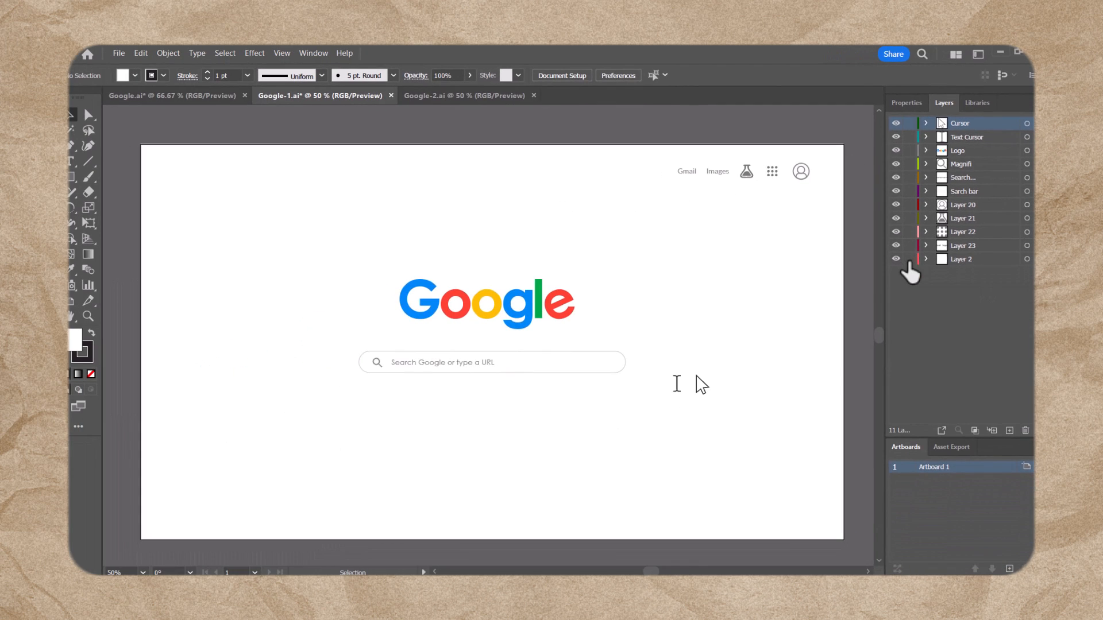
# Lock the background layer, Layer 2, in Google-1.ai and bring up the Google-2.ai document
pyautogui.click(909, 260)
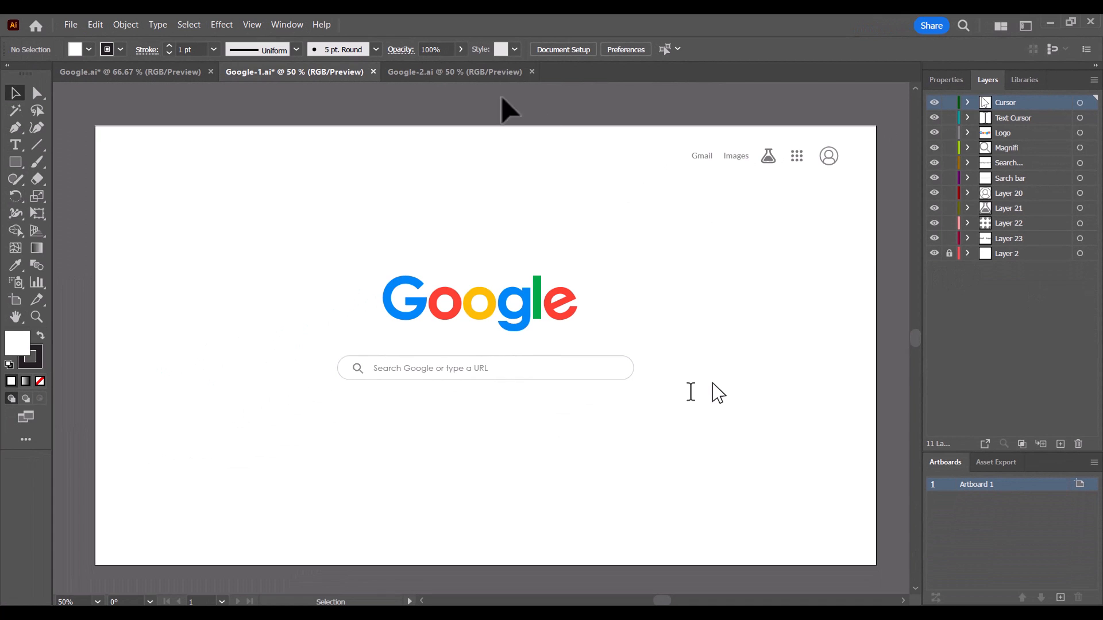
pyautogui.click(445, 71)
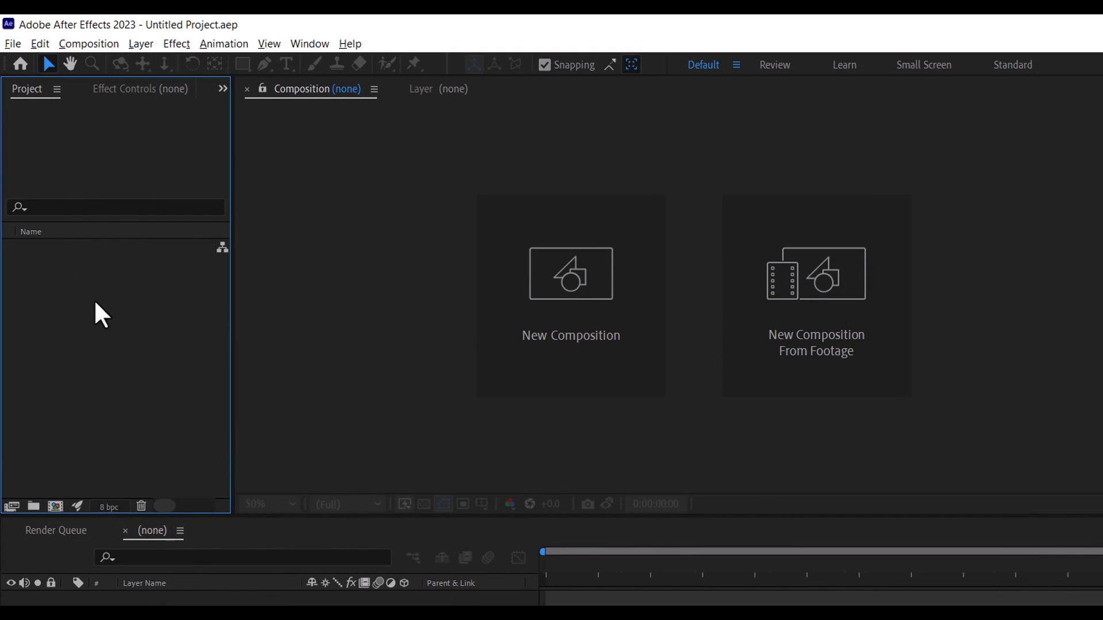
# In After Effects, import the Google-1 Illustrator file as a composition with footage dimensions set to Layer Size
pyautogui.doubleClick(94, 303)
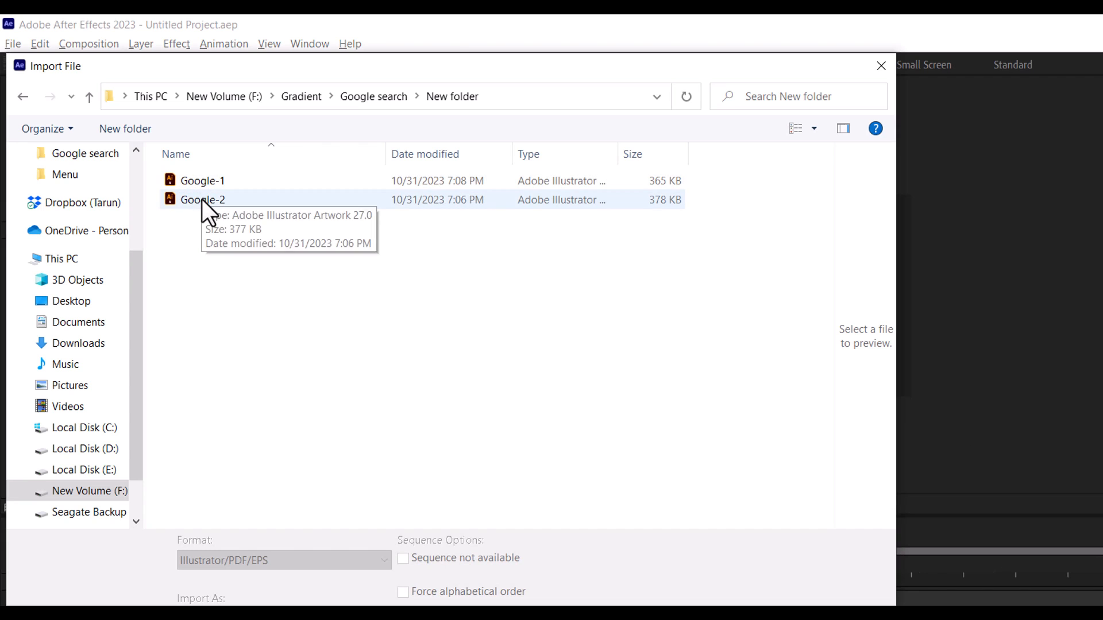
pyautogui.click(211, 180)
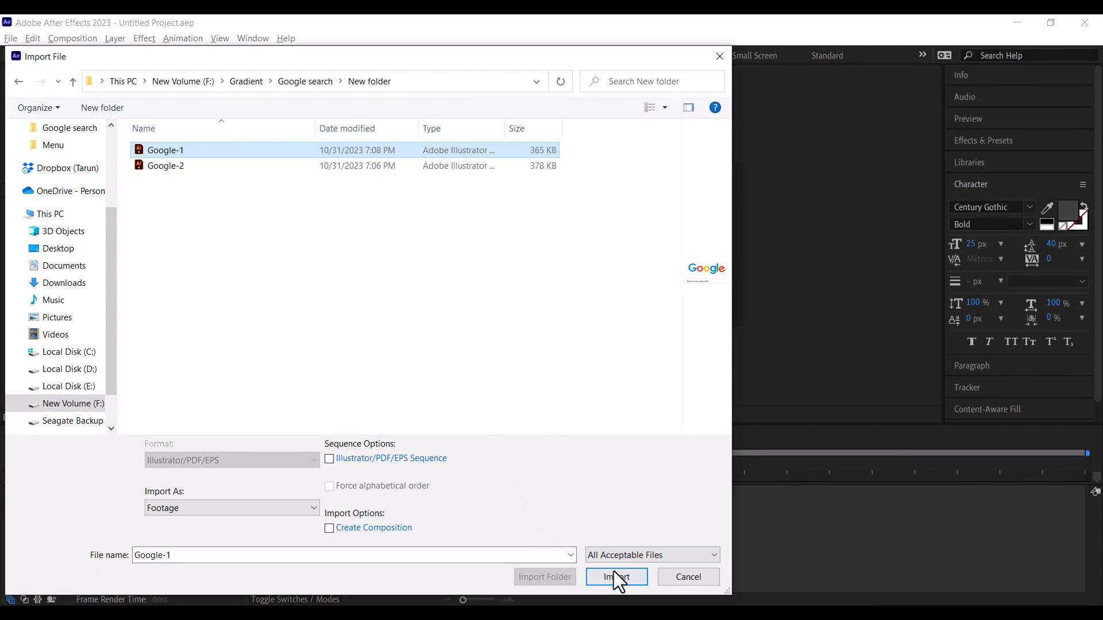
pyautogui.click(615, 575)
pyautogui.click(565, 260)
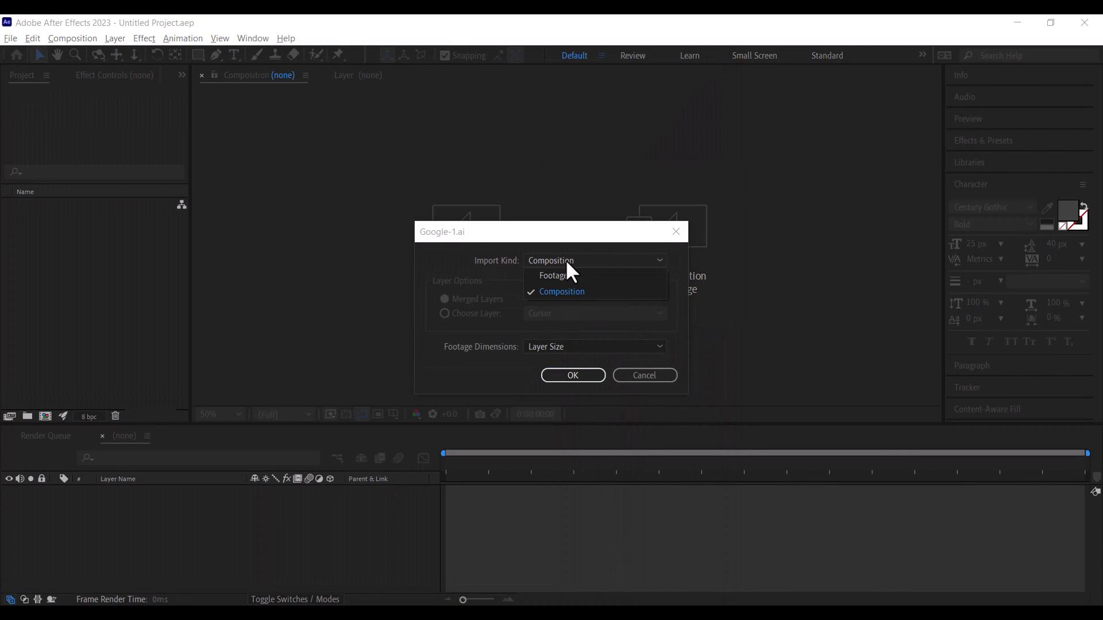
pyautogui.click(560, 291)
pyautogui.click(536, 348)
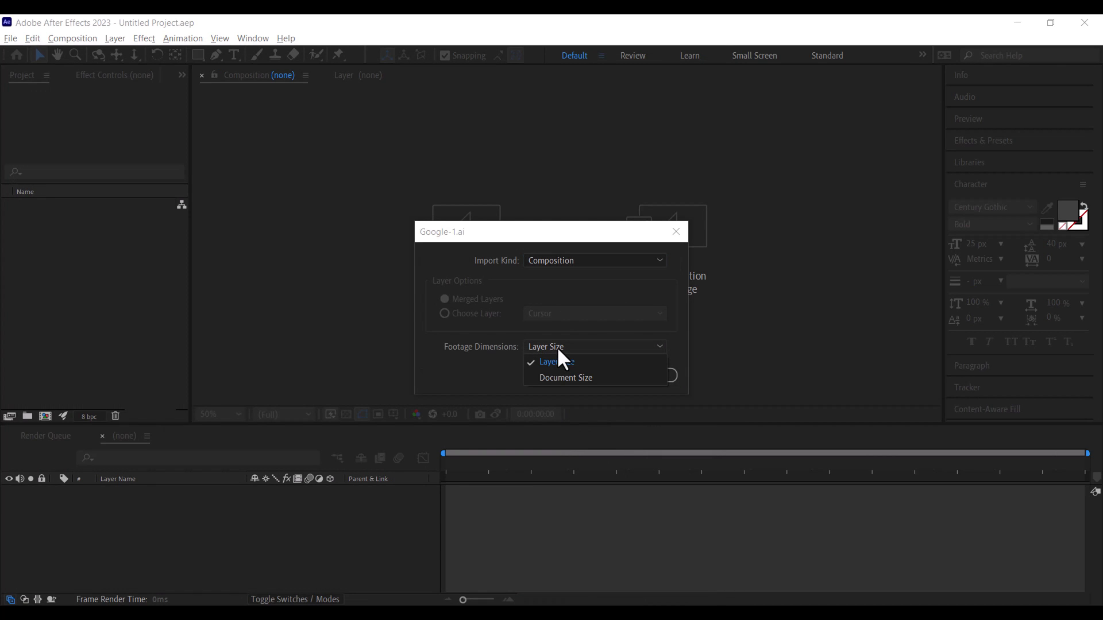
pyautogui.click(557, 348)
pyautogui.click(574, 380)
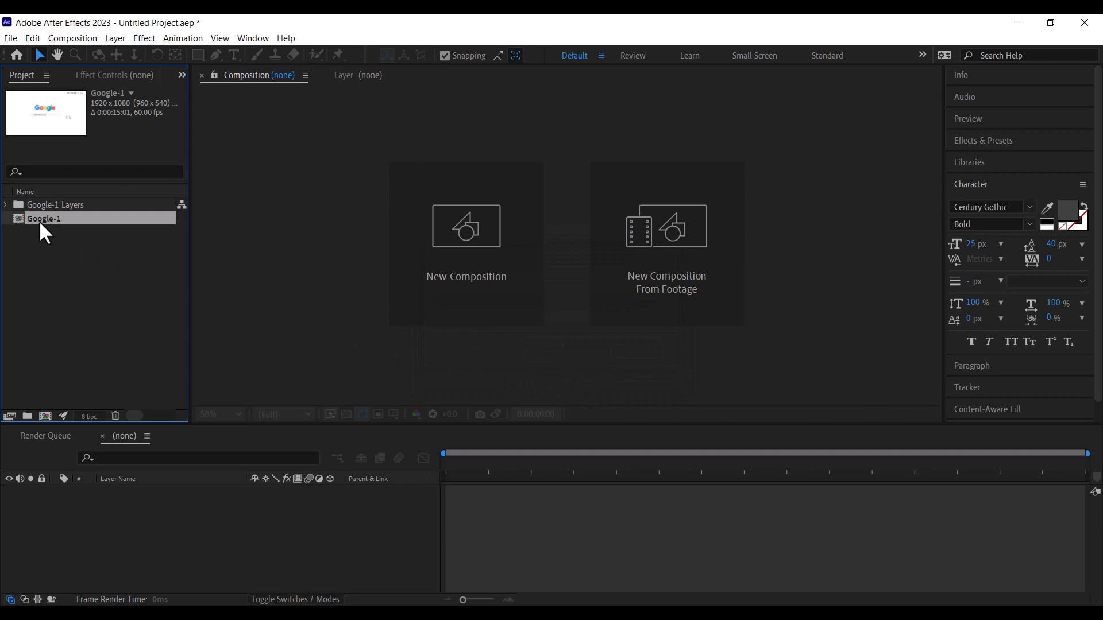
# Open the Google-1 composition fitted to the viewer and hide its Text Cursor layer
pyautogui.doubleClick(20, 218)
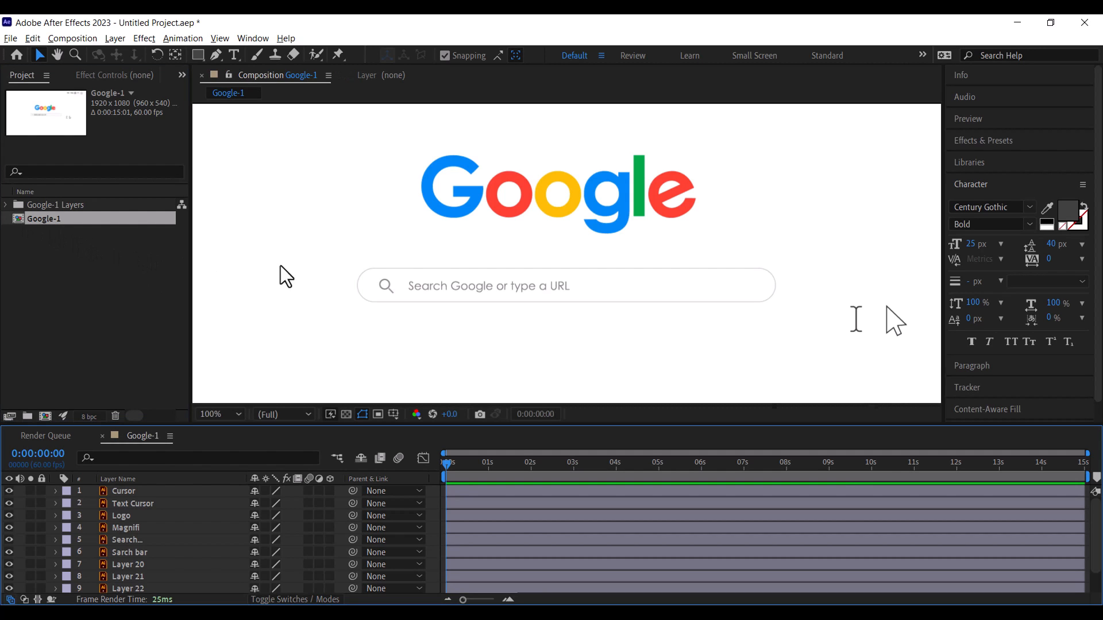
pyautogui.click(221, 415)
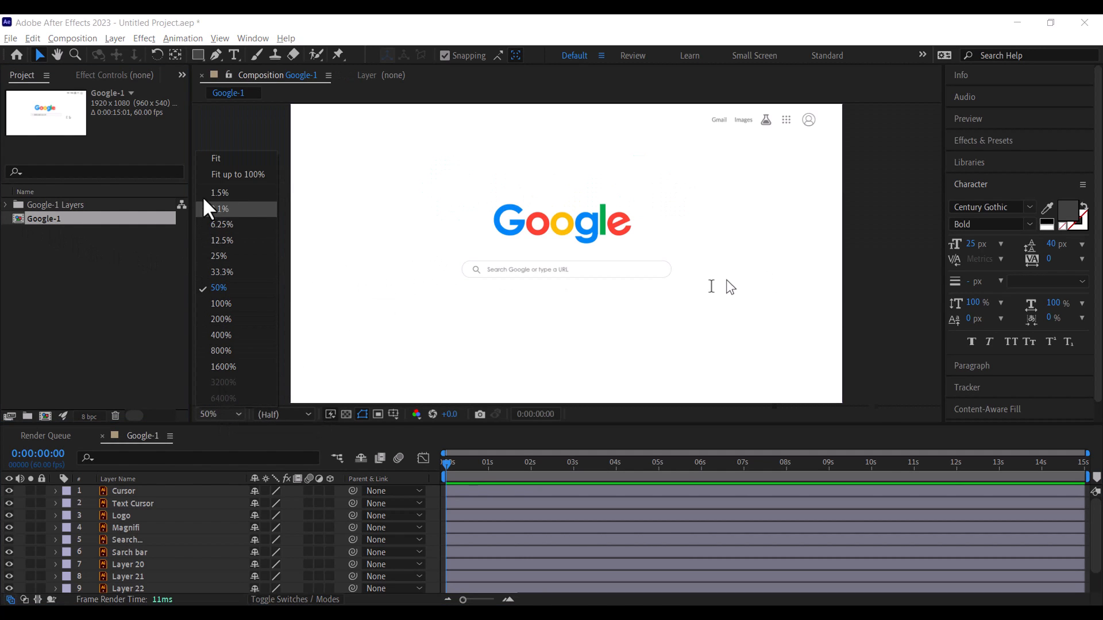
pyautogui.click(214, 163)
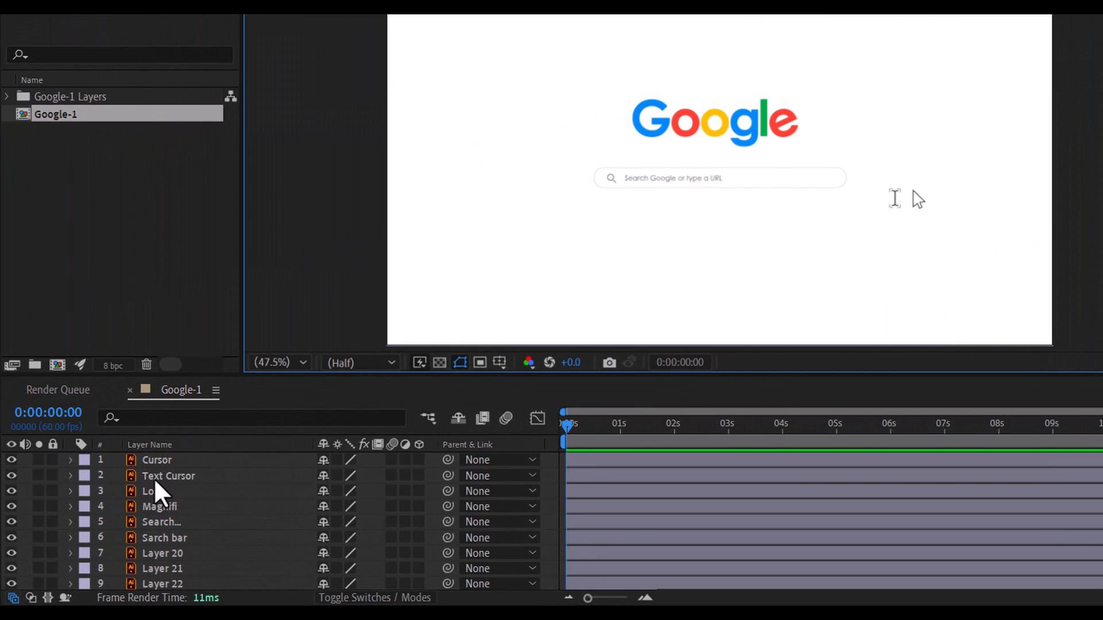
pyautogui.click(154, 478)
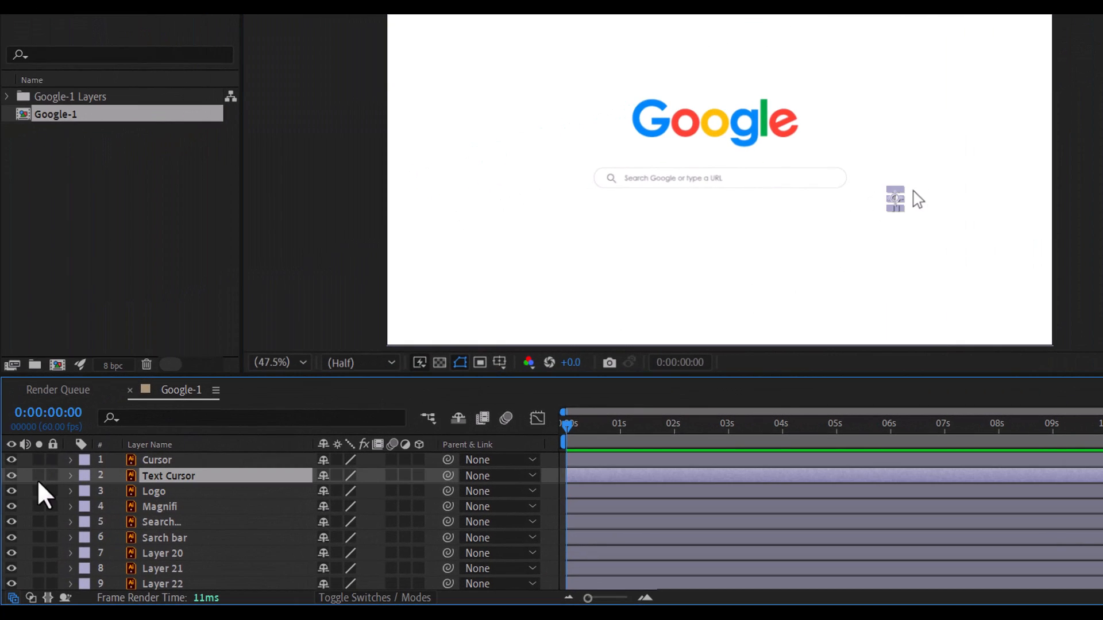
pyautogui.click(11, 476)
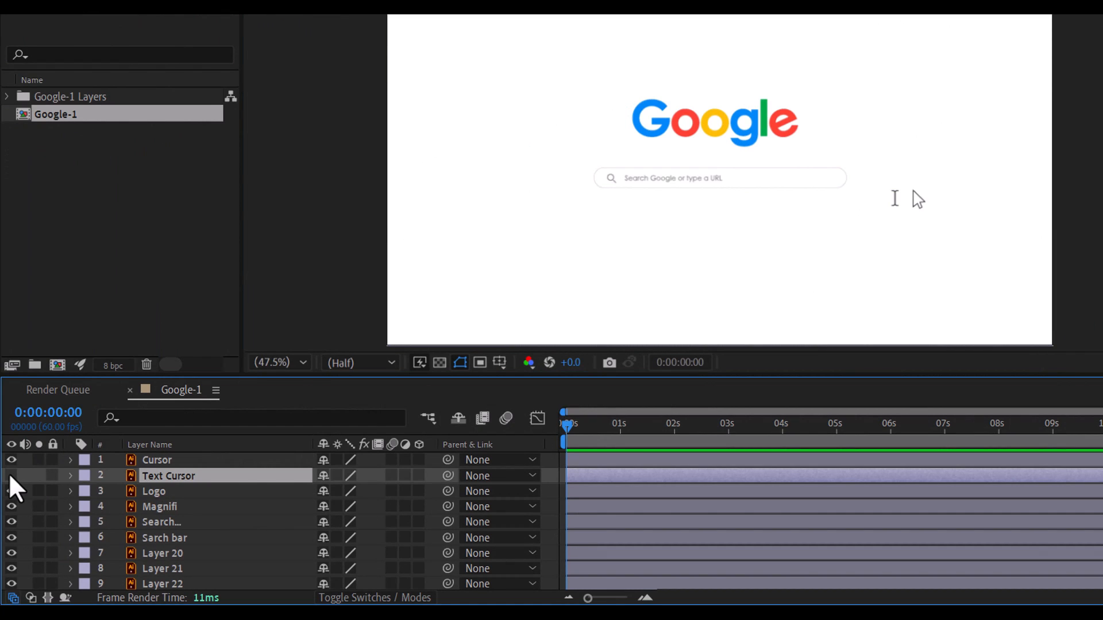
# Set a Position keyframe on the Cursor layer at 0:00:00:59
pyautogui.click(154, 460)
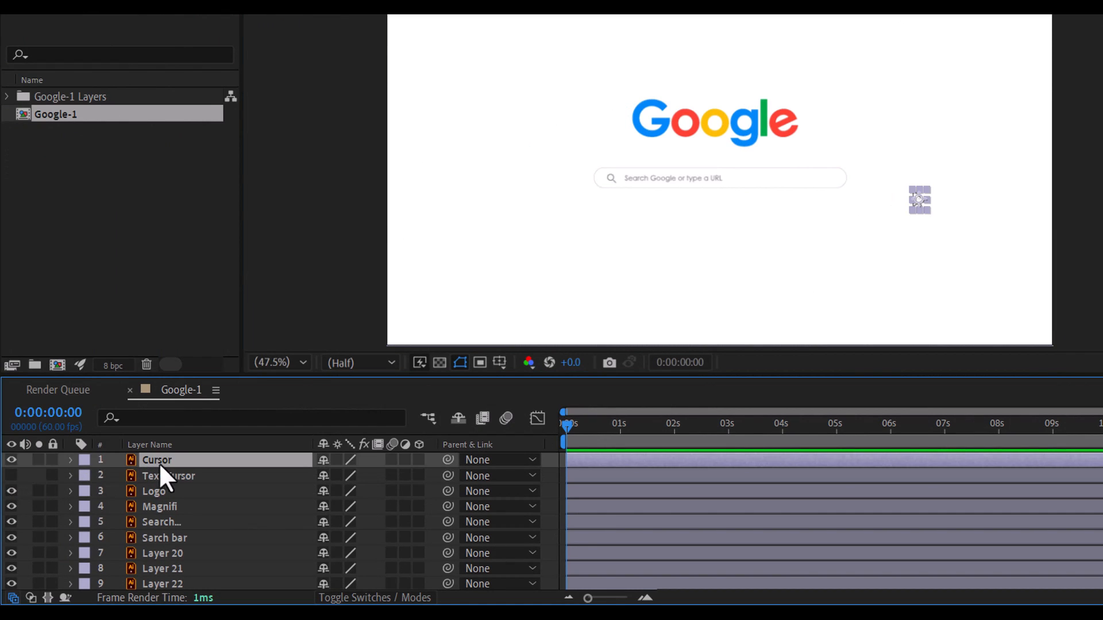
pyautogui.click(645, 599)
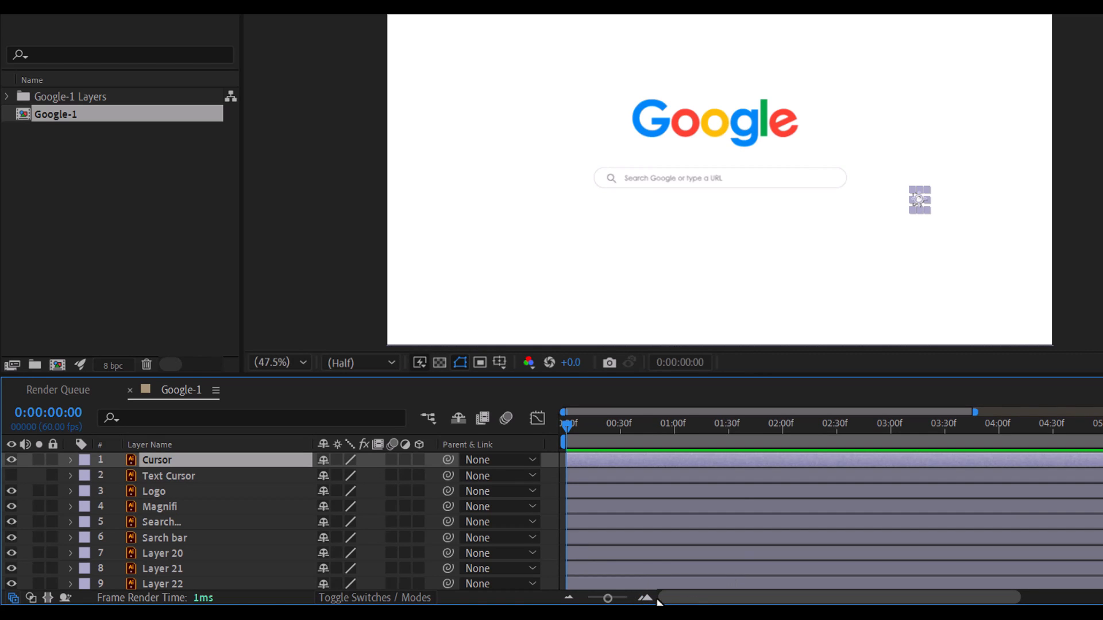
pyautogui.moveTo(658, 426)
pyautogui.mouseDown()
pyautogui.moveTo(679, 426)
pyautogui.moveTo(672, 432)
pyautogui.mouseUp()
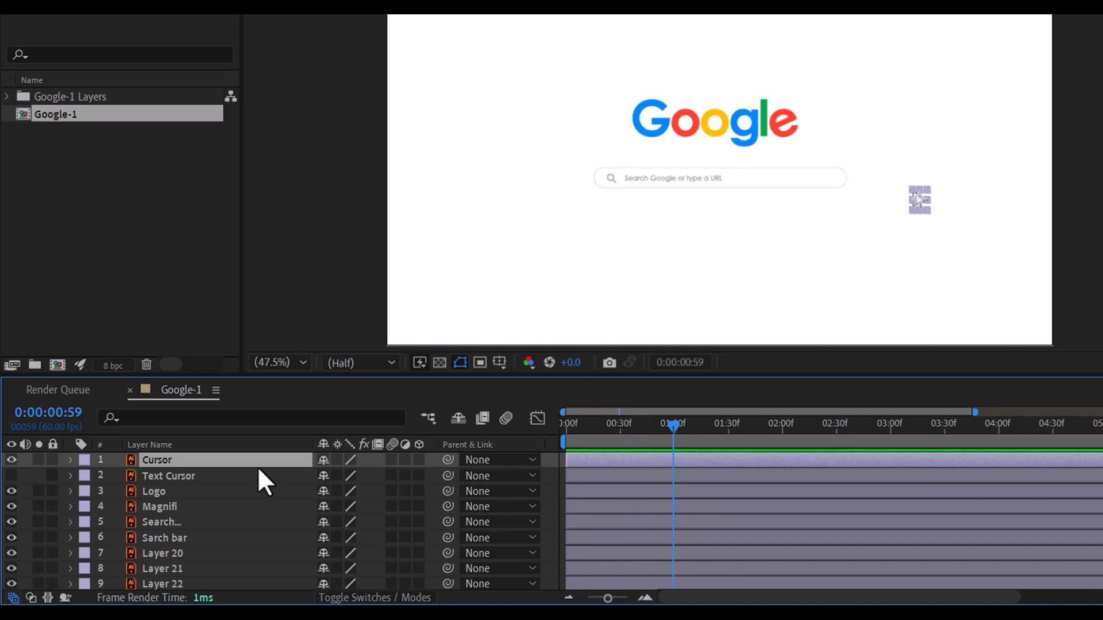
pyautogui.press('p')
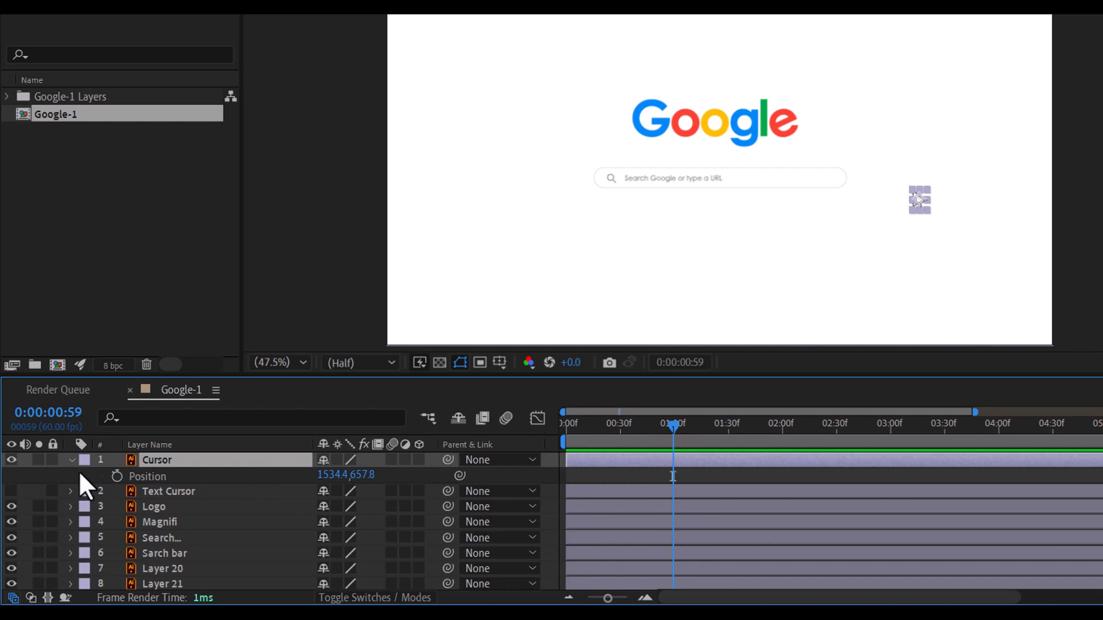
pyautogui.click(117, 476)
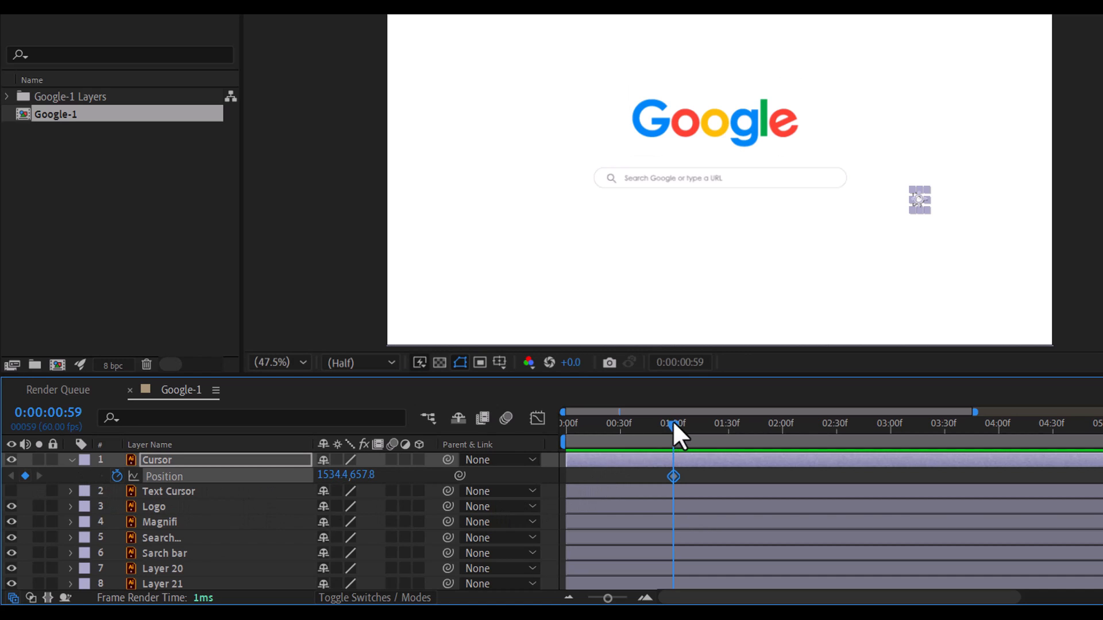
# Add a second Position keyframe on the Cursor layer at 0:00:01:59, moving the pointer to about 694, 618 at the search bar's start
pyautogui.moveTo(673, 425); pyautogui.dragTo(781, 425)
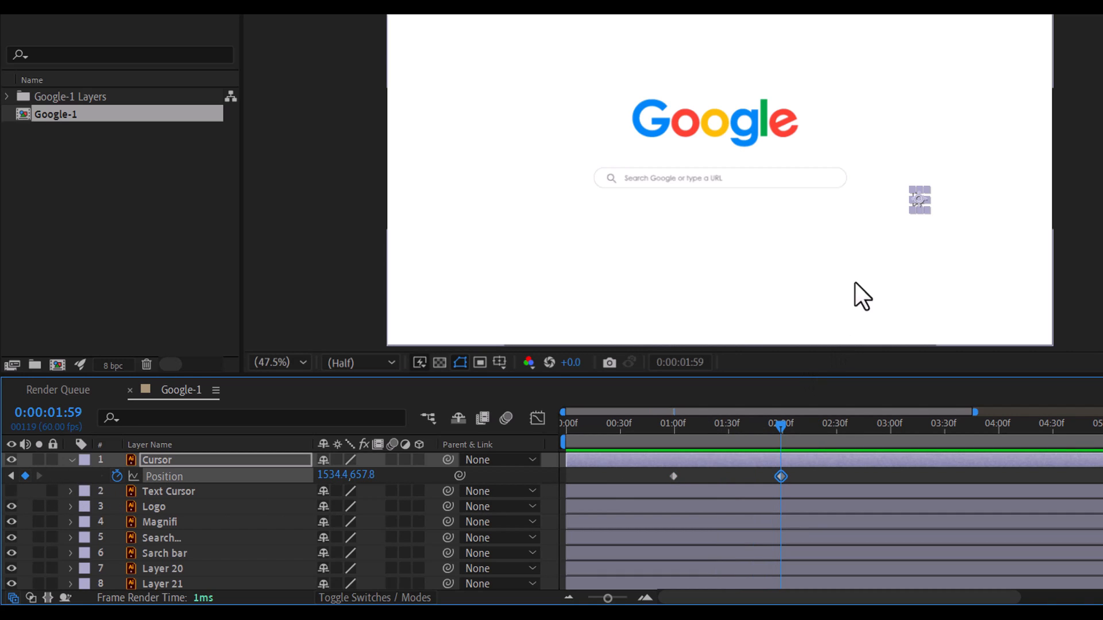
pyautogui.hotkey('shift', 'Left')
pyautogui.hotkey('shift', 'Left')
pyautogui.hotkey('shift', 'Left')
pyautogui.hotkey('shift', 'Left')
pyautogui.hotkey('shift', 'Left')
pyautogui.hotkey('shift', 'Left')
pyautogui.hotkey('shift', 'Left')
pyautogui.hotkey('shift', 'Left')
pyautogui.hotkey('shift', 'Left')
pyautogui.hotkey('shift', 'Left')
pyautogui.hotkey('shift', 'Left')
pyautogui.hotkey('shift', 'Left')
pyautogui.hotkey('shift', 'Left')
pyautogui.hotkey('shift', 'Left')
pyautogui.hotkey('shift', 'Left')
pyautogui.hotkey('shift', 'Left')
pyautogui.hotkey('shift', 'Left')
pyautogui.hotkey('shift', 'Left')
pyautogui.hotkey('shift', 'Left')
pyautogui.hotkey('shift', 'Left')
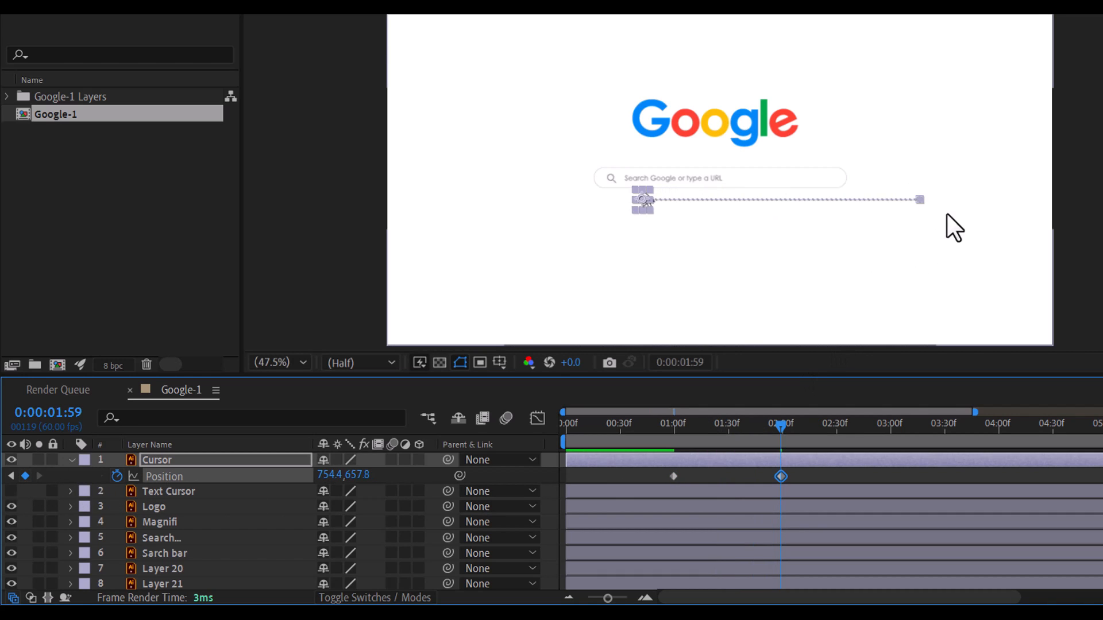
pyautogui.hotkey('shift', 'Up')
pyautogui.hotkey('shift', 'Up')
pyautogui.hotkey('shift', 'Right')
pyautogui.hotkey('shift', 'Right')
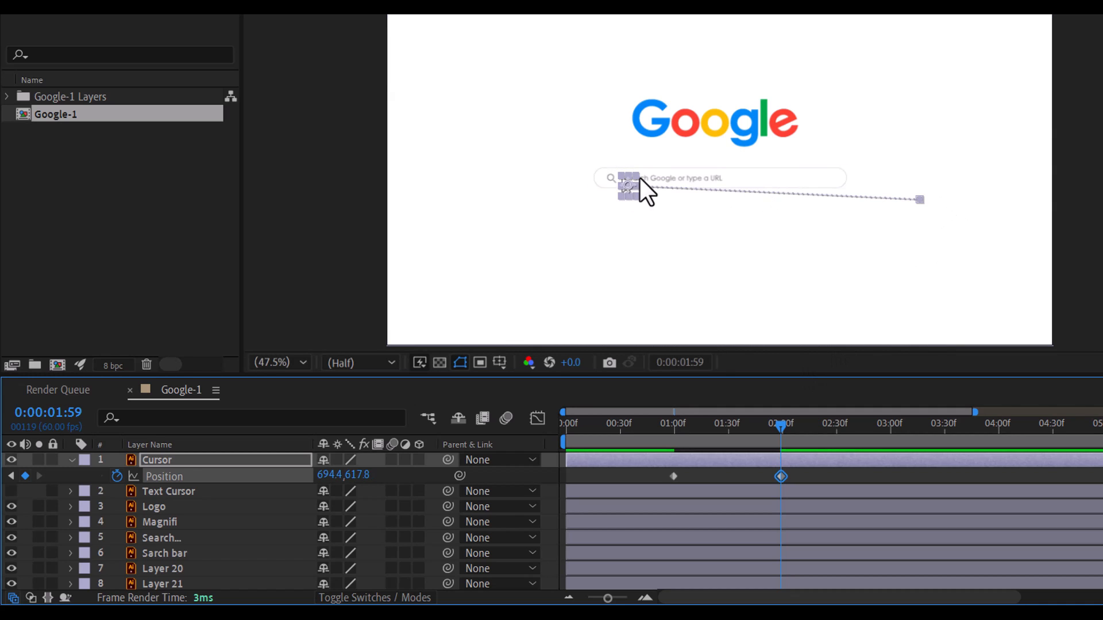
# Fine-tune the Cursor layer's second Position keyframe to 691.0, 615.6, at the start of the search placeholder text
pyautogui.scroll(5, 640, 177)
pyautogui.scroll(-1, 640, 178)
pyautogui.moveTo(521, 219); pyautogui.dragTo(516, 215)
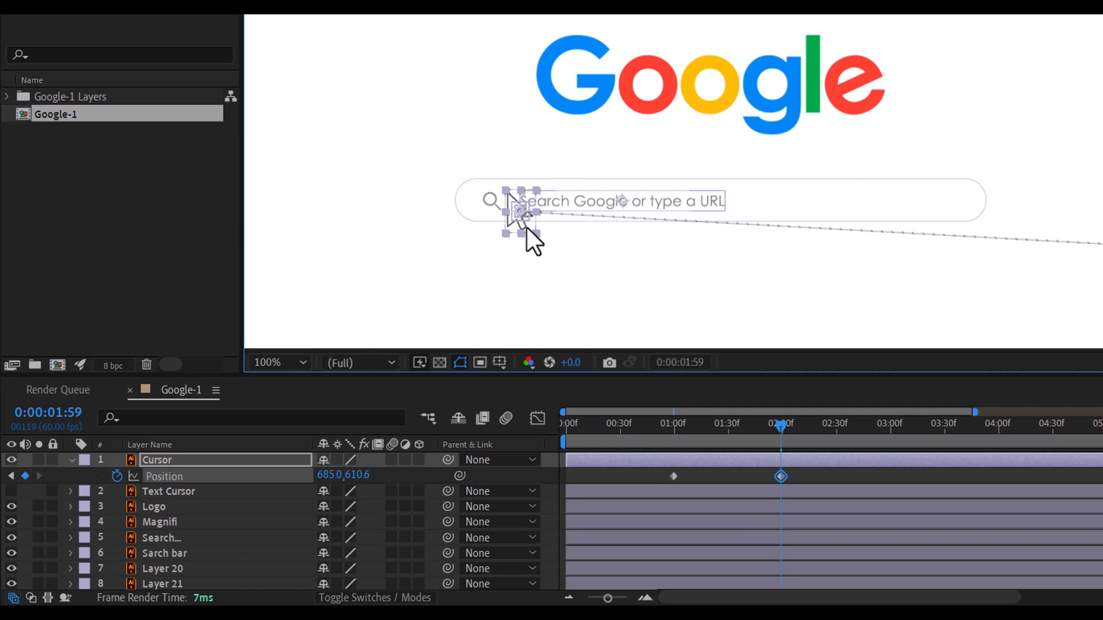
pyautogui.press('Right')
pyautogui.press('Right')
pyautogui.press('Right')
pyautogui.press('Right')
pyautogui.press('Right')
pyautogui.press('Right')
pyautogui.press('Down')
pyautogui.press('Down')
pyautogui.press('Down')
pyautogui.press('Down')
pyautogui.scroll(-1, 579, 274)
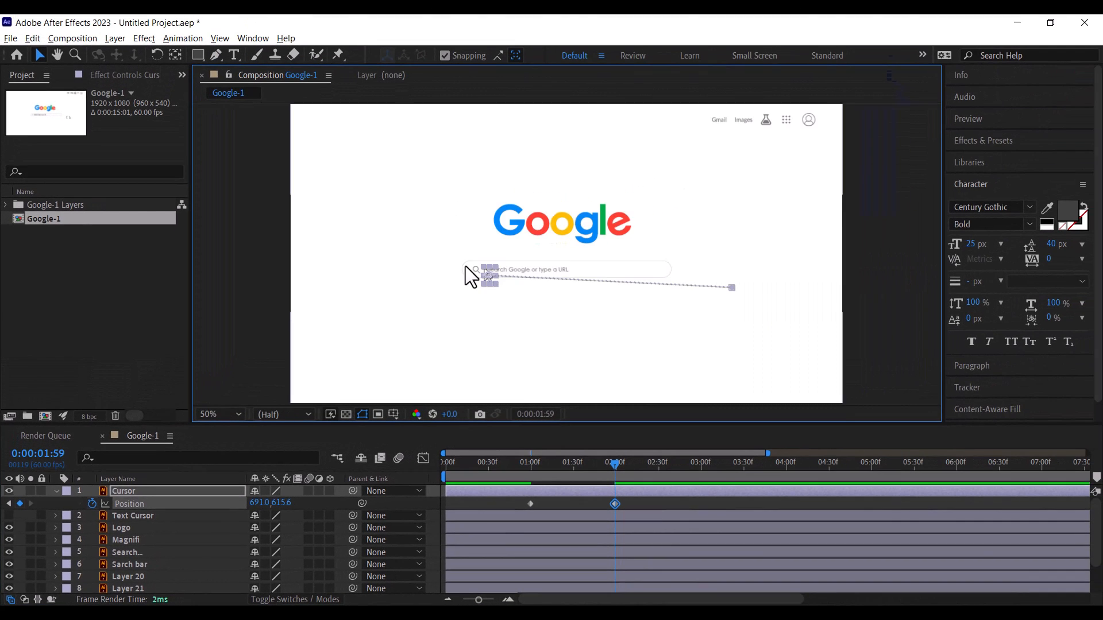
pyautogui.click(859, 249)
# Trim the end of the Search... placeholder text layer to 0:00:01:59 and check the frames just after it
pyautogui.moveTo(615, 466)
pyautogui.mouseDown()
pyautogui.moveTo(574, 471)
pyautogui.moveTo(618, 470)
pyautogui.mouseUp()
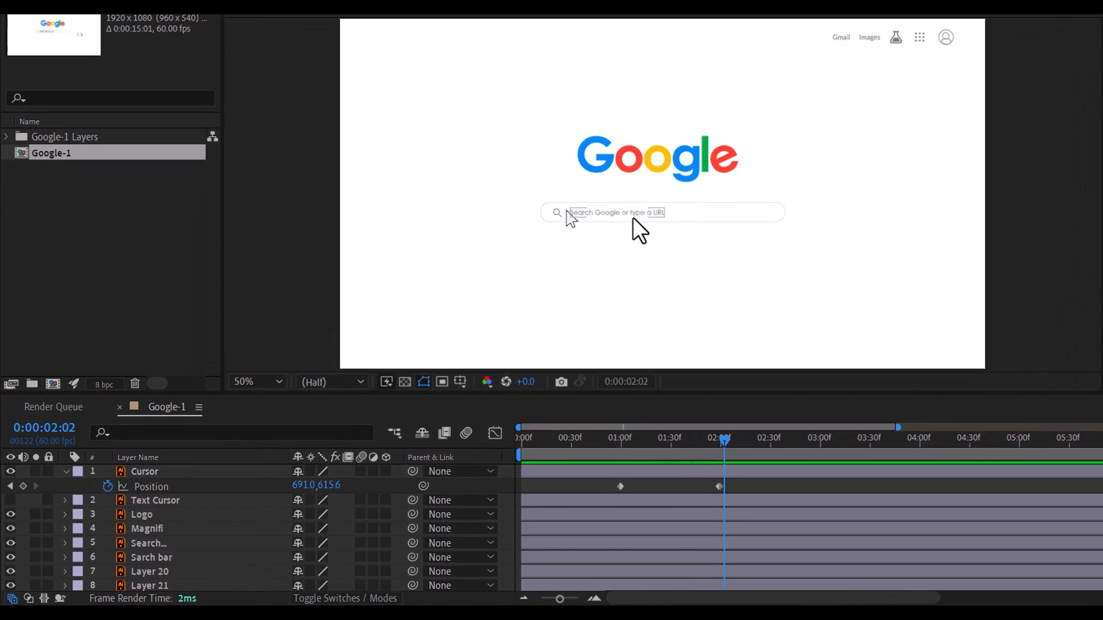
pyautogui.click(174, 501)
pyautogui.click(153, 555)
pyautogui.click(154, 542)
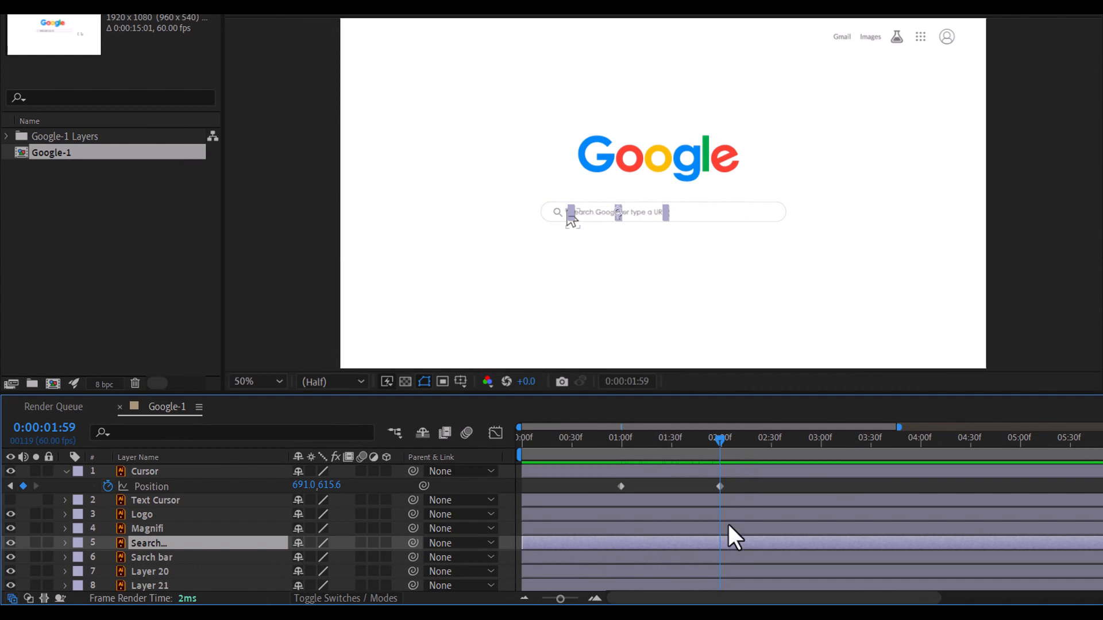
pyautogui.hotkey('alt', ']')
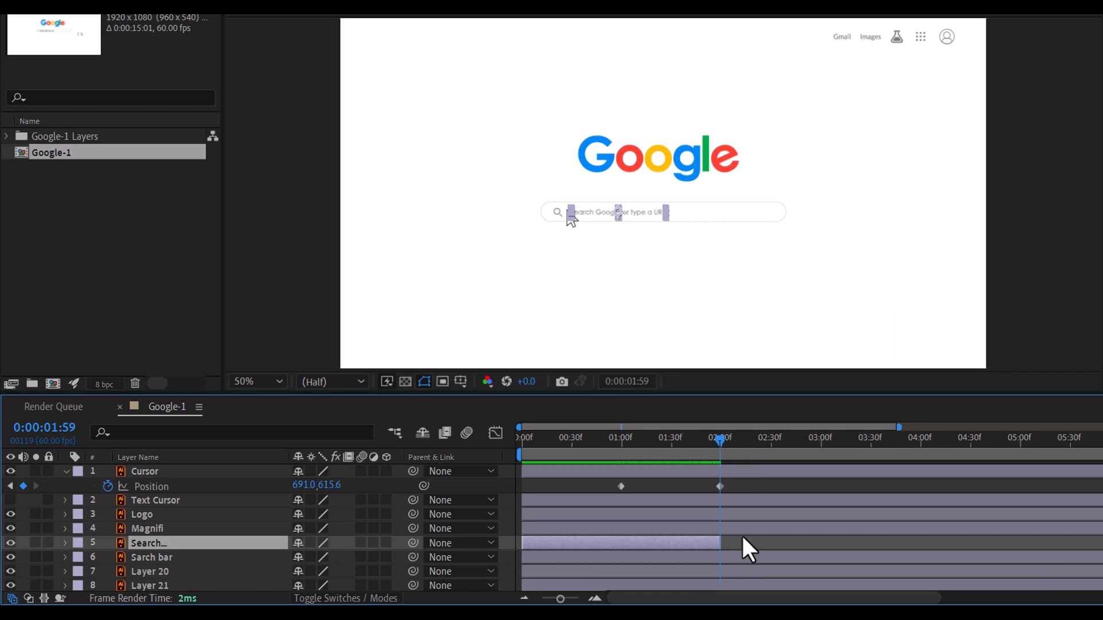
pyautogui.moveTo(722, 440); pyautogui.dragTo(716, 442)
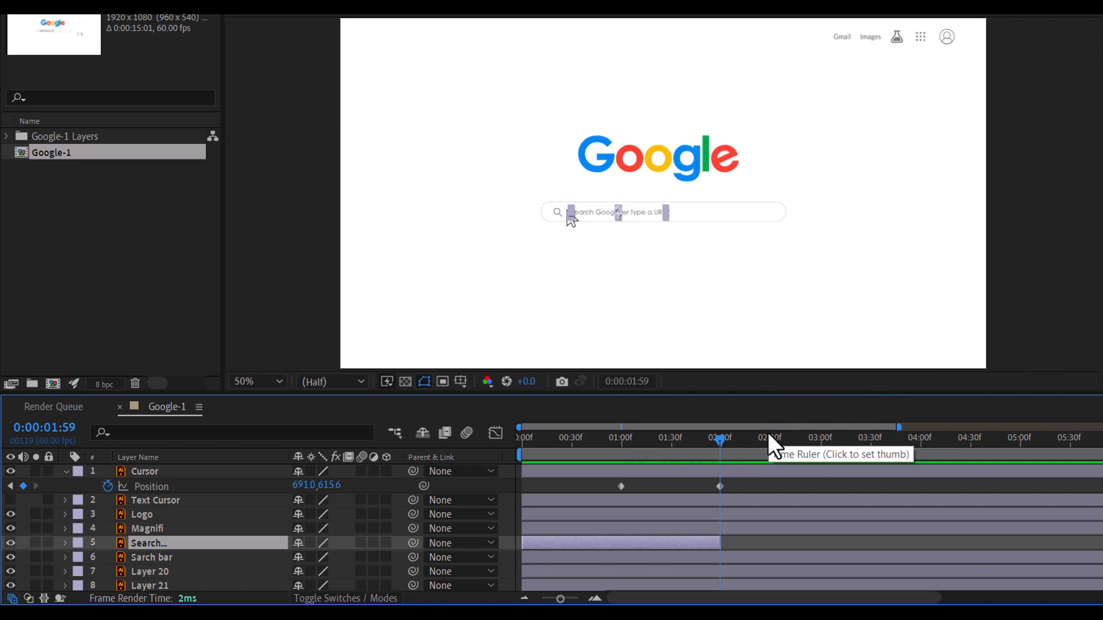
pyautogui.click(734, 438)
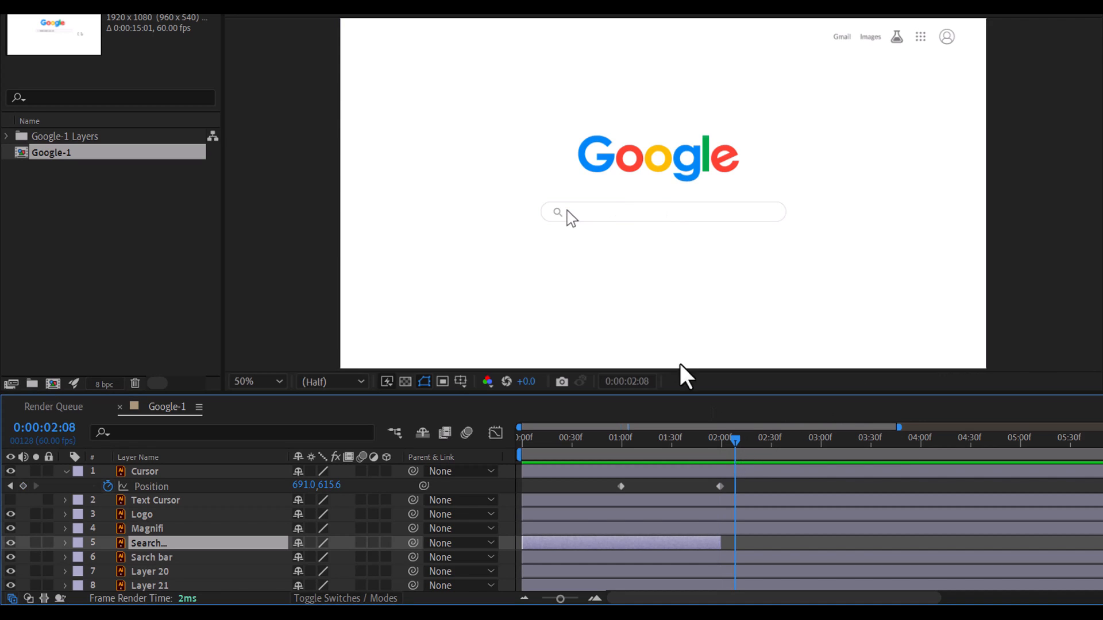
# At 0:00:02:00, show the Text Cursor layer and move it into the search bar beside the magnifier icon
pyautogui.moveTo(735, 415); pyautogui.dragTo(719, 443)
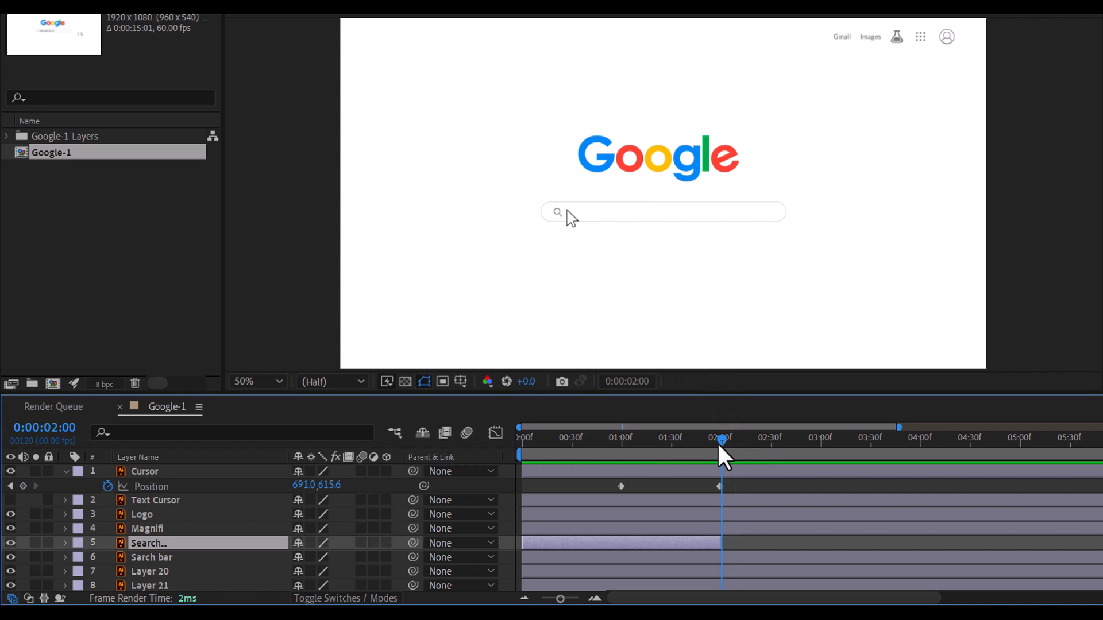
pyautogui.click(138, 500)
pyautogui.click(10, 499)
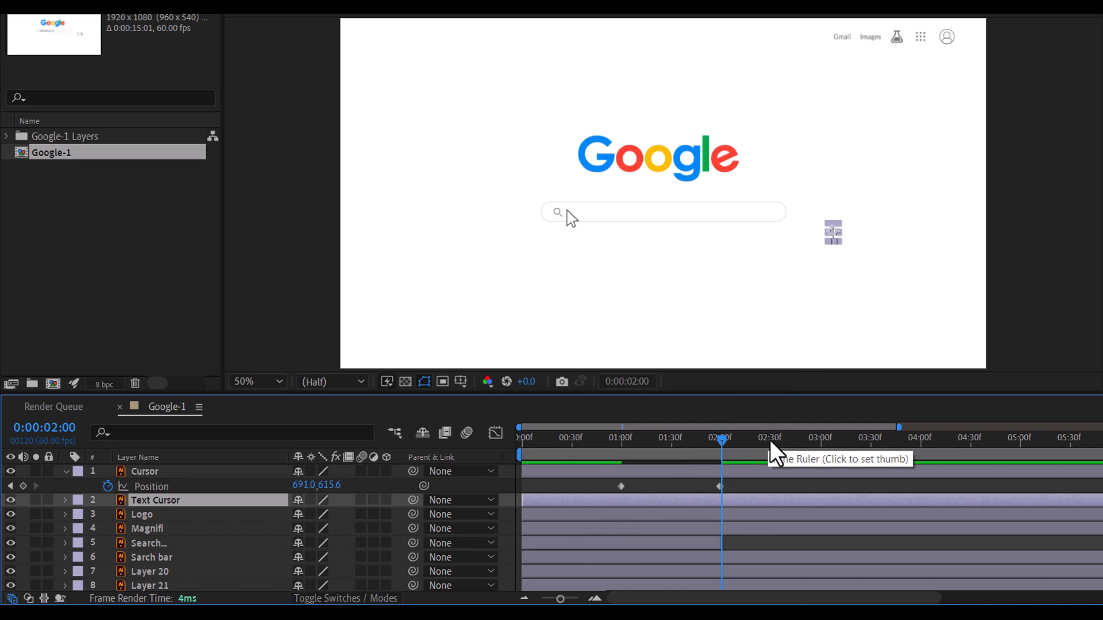
pyautogui.hotkey('shift', 'Left')
pyautogui.hotkey('shift', 'Left')
pyautogui.hotkey('shift', 'Left')
pyautogui.hotkey('shift', 'Left')
pyautogui.hotkey('shift', 'Left')
pyautogui.hotkey('shift', 'Left')
pyautogui.hotkey('shift', 'Left')
pyautogui.hotkey('shift', 'Left')
pyautogui.hotkey('shift', 'Left')
pyautogui.hotkey('shift', 'Left')
pyautogui.hotkey('shift', 'Left')
pyautogui.hotkey('shift', 'Left')
pyautogui.hotkey('shift', 'Left')
pyautogui.hotkey('shift', 'Left')
pyautogui.hotkey('shift', 'Left')
pyautogui.hotkey('shift', 'Left')
pyautogui.hotkey('shift', 'Left')
pyautogui.hotkey('shift', 'Left')
pyautogui.hotkey('shift', 'Left')
pyautogui.hotkey('shift', 'Left')
pyautogui.hotkey('shift', 'Up')
pyautogui.hotkey('shift', 'Up')
pyautogui.hotkey('shift', 'Up')
pyautogui.scroll(2, 566, 221)
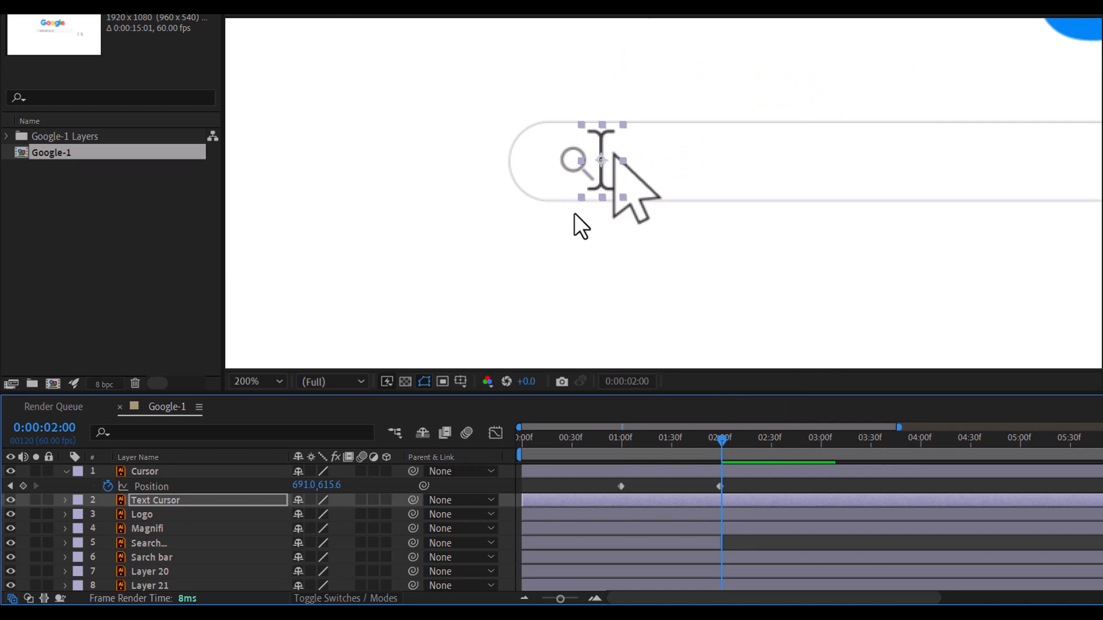
# Nudge the text cursor to the tip of the mouse pointer, centred vertically in the search bar
pyautogui.hotkey('shift', 'Right')
pyautogui.hotkey('shift', 'Right')
pyautogui.press('Down')
pyautogui.press('Down')
pyautogui.press('Down')
pyautogui.press('Left')
pyautogui.scroll(-1, 648, 180)
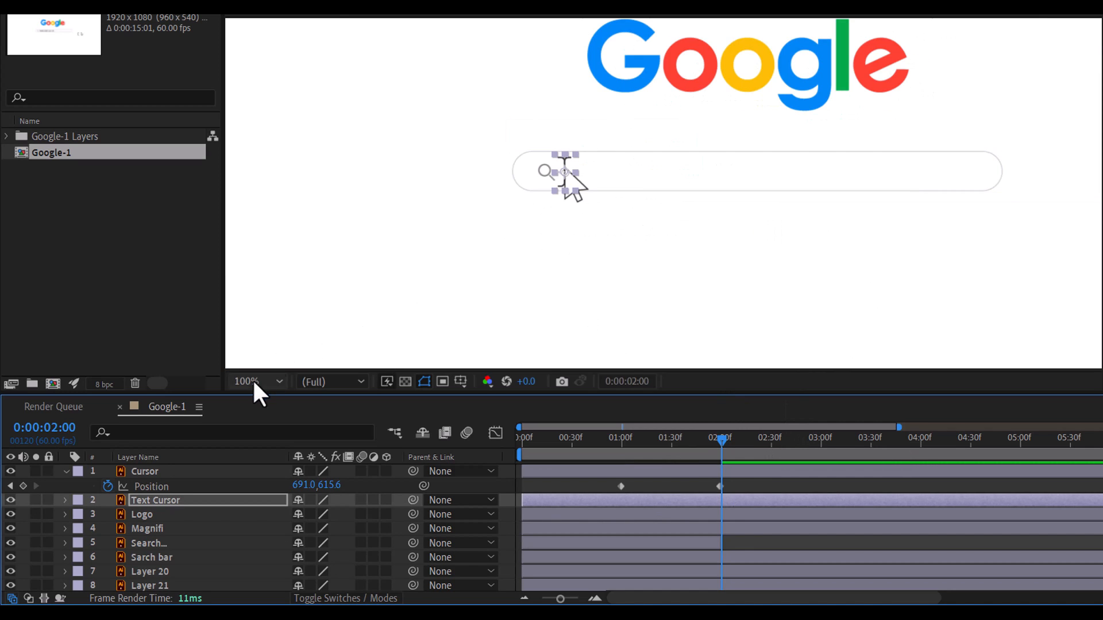
# Fit the composition in the viewer and trim the start of the Text Cursor layer to 0:00:02:00
pyautogui.click(255, 384)
pyautogui.click(256, 98)
pyautogui.click(986, 212)
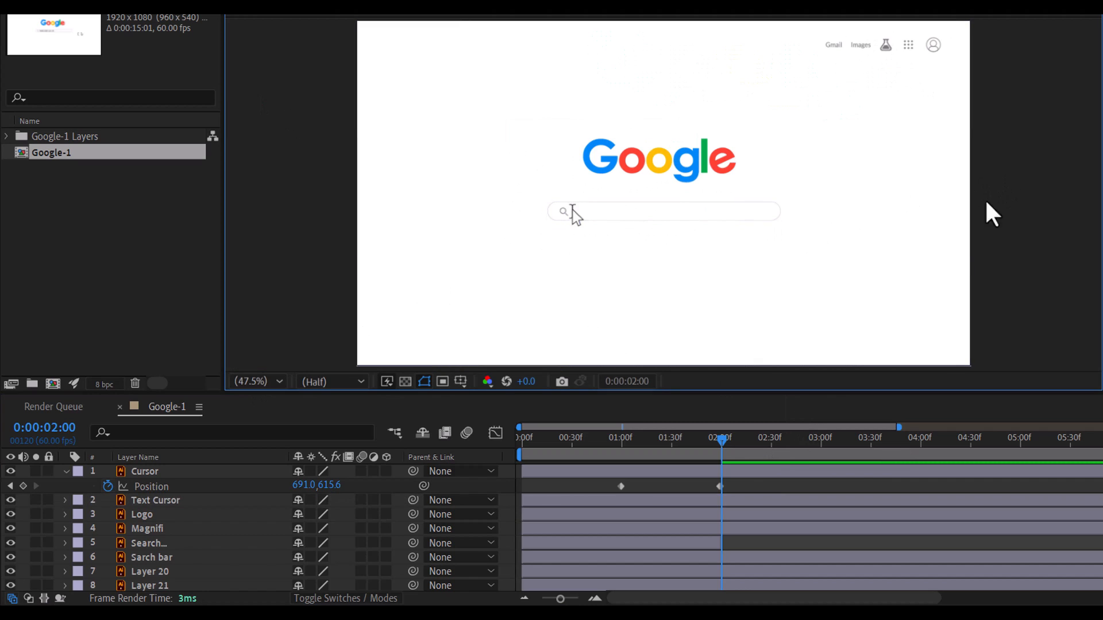
pyautogui.click(164, 501)
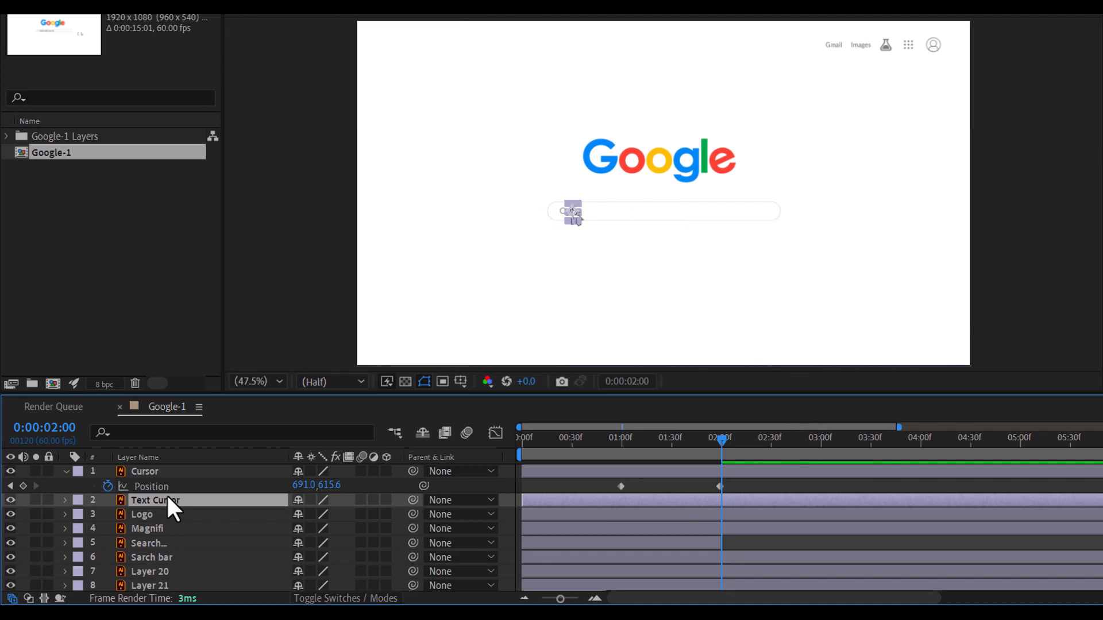
pyautogui.hotkey('alt', '[')
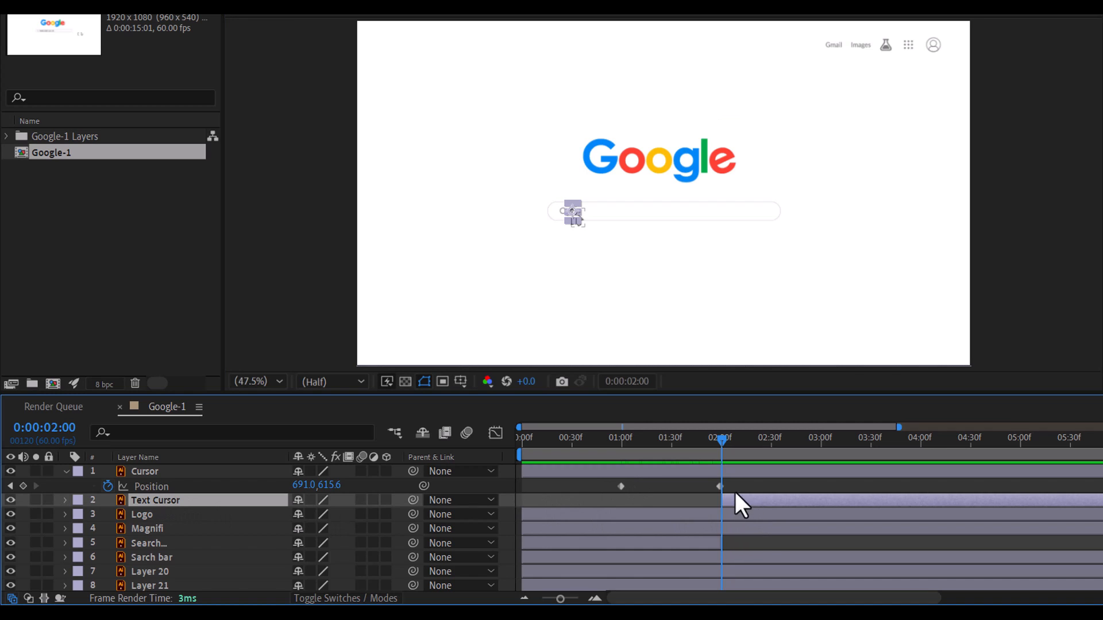
# Trim the end of the mouse pointer's Cursor layer to 0:00:01:59 and check the frames just after it
pyautogui.click(1005, 247)
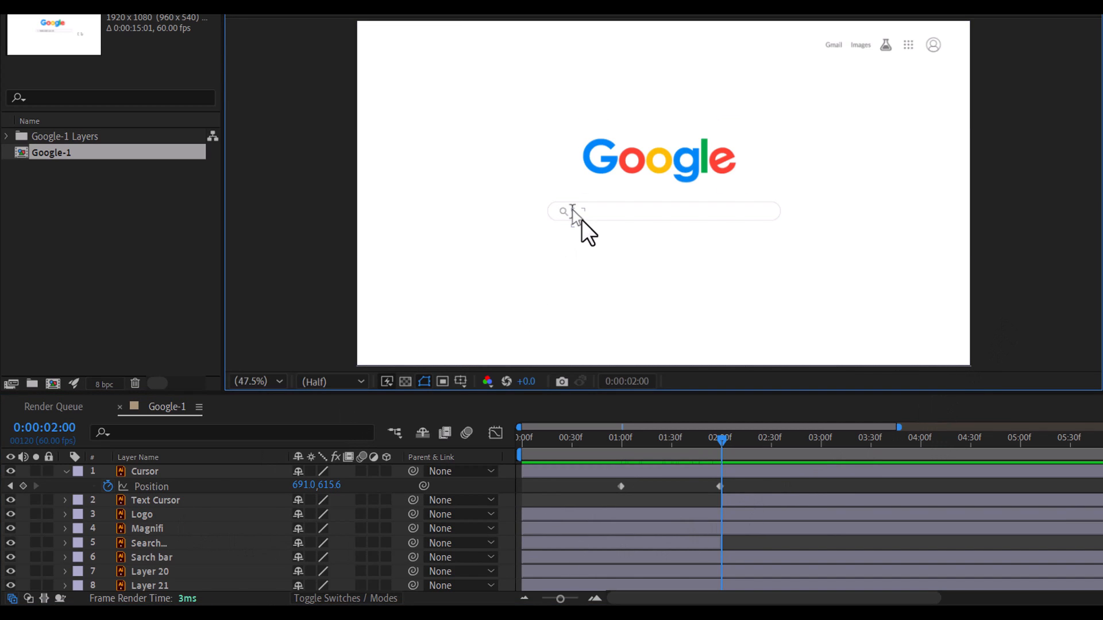
pyautogui.click(581, 220)
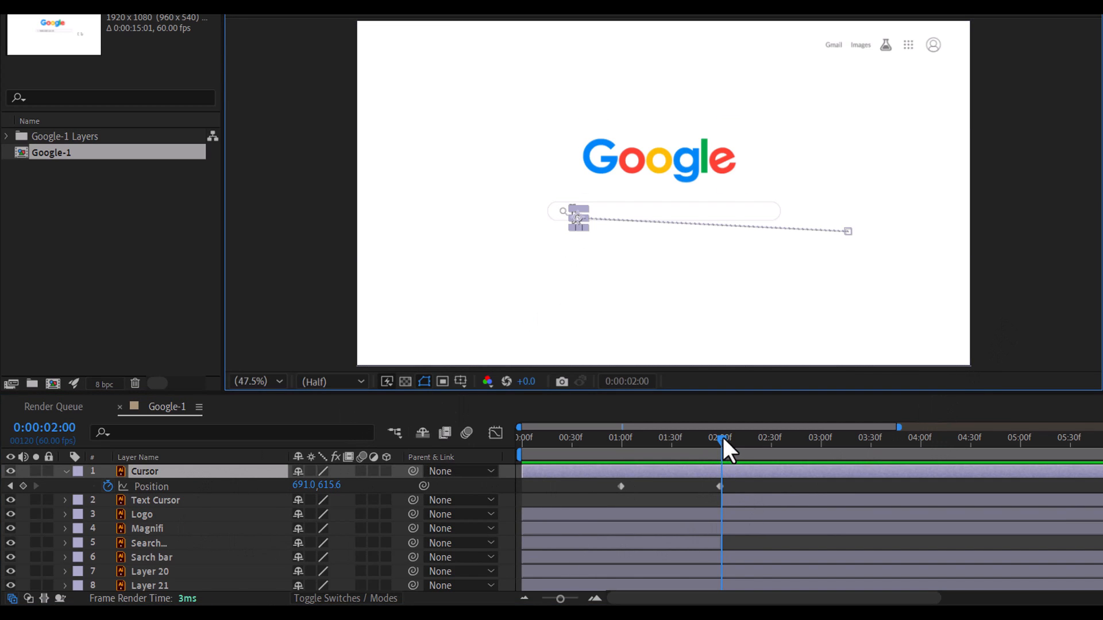
pyautogui.moveTo(722, 437); pyautogui.dragTo(719, 440)
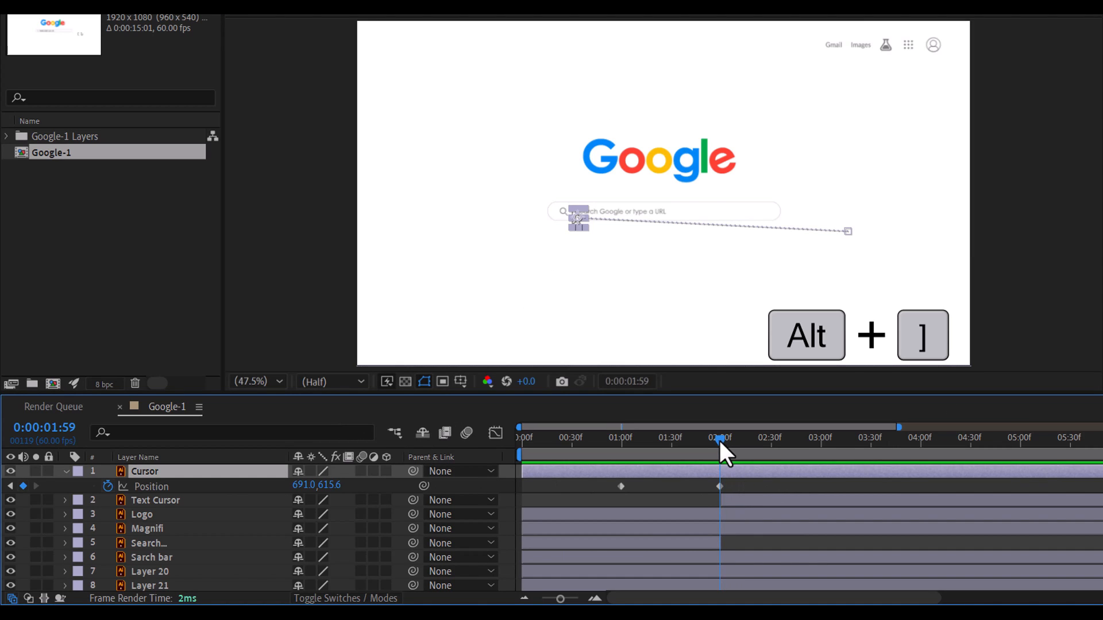
pyautogui.hotkey('alt', ']')
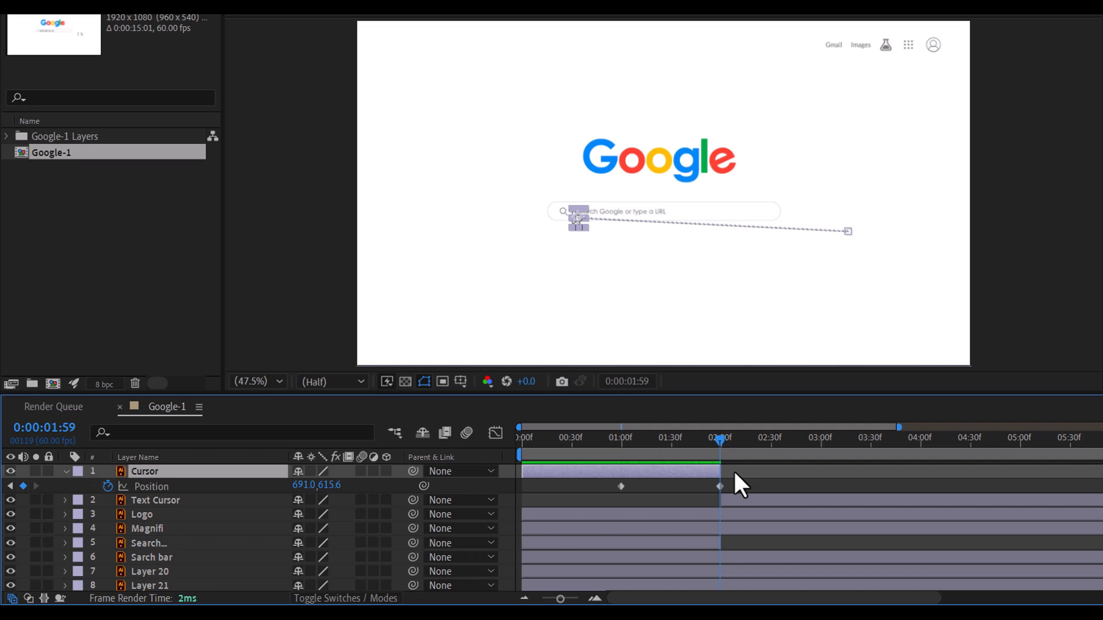
pyautogui.click(730, 439)
pyautogui.moveTo(735, 440)
pyautogui.mouseDown()
pyautogui.moveTo(700, 441)
pyautogui.moveTo(734, 440)
pyautogui.mouseUp()
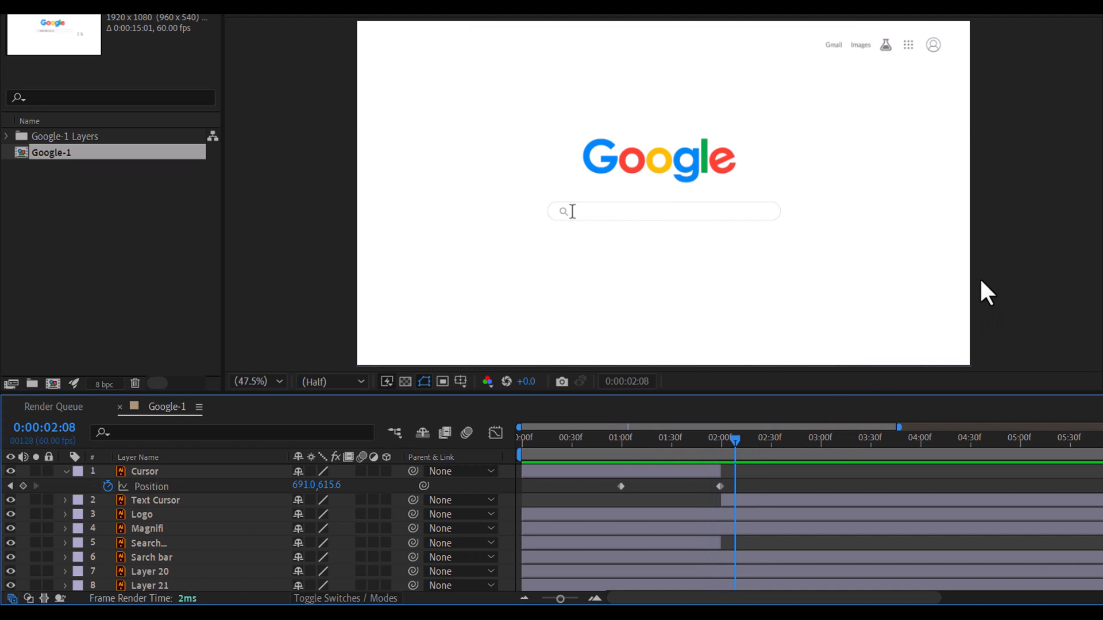
# Identify the Sarch bar layer by toggling its visibility, and lock it
pyautogui.click(726, 222)
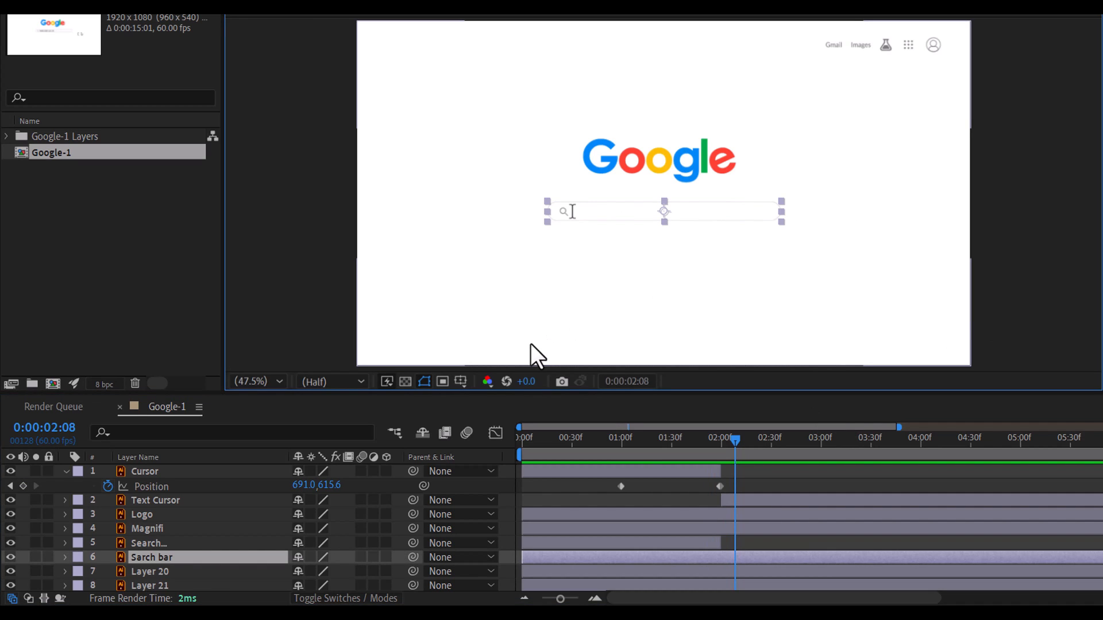
pyautogui.click(11, 557)
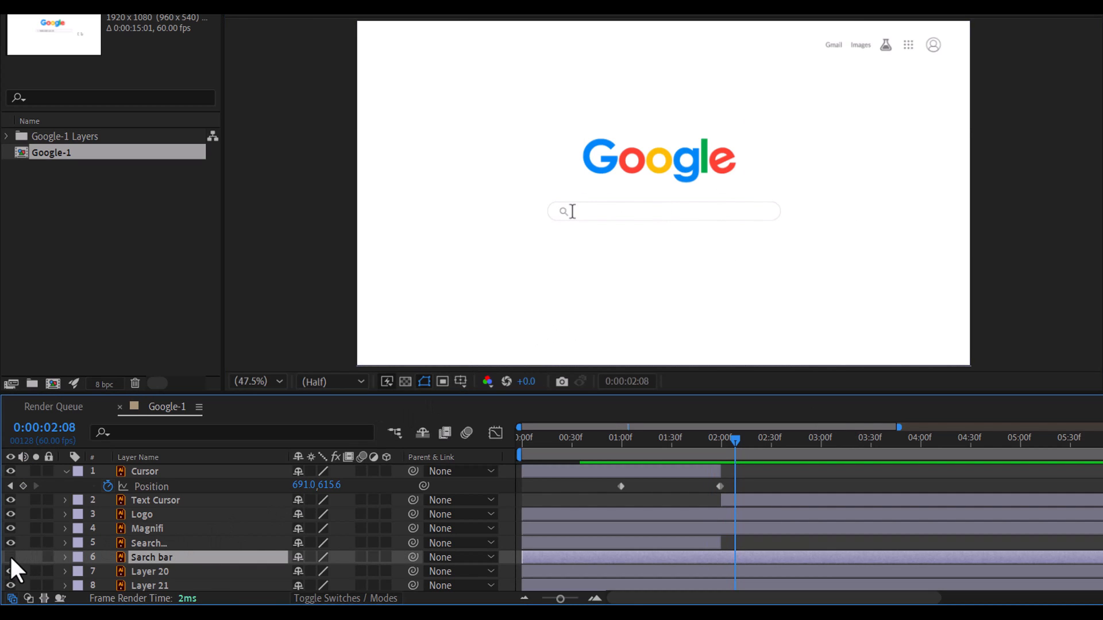
pyautogui.click(10, 557)
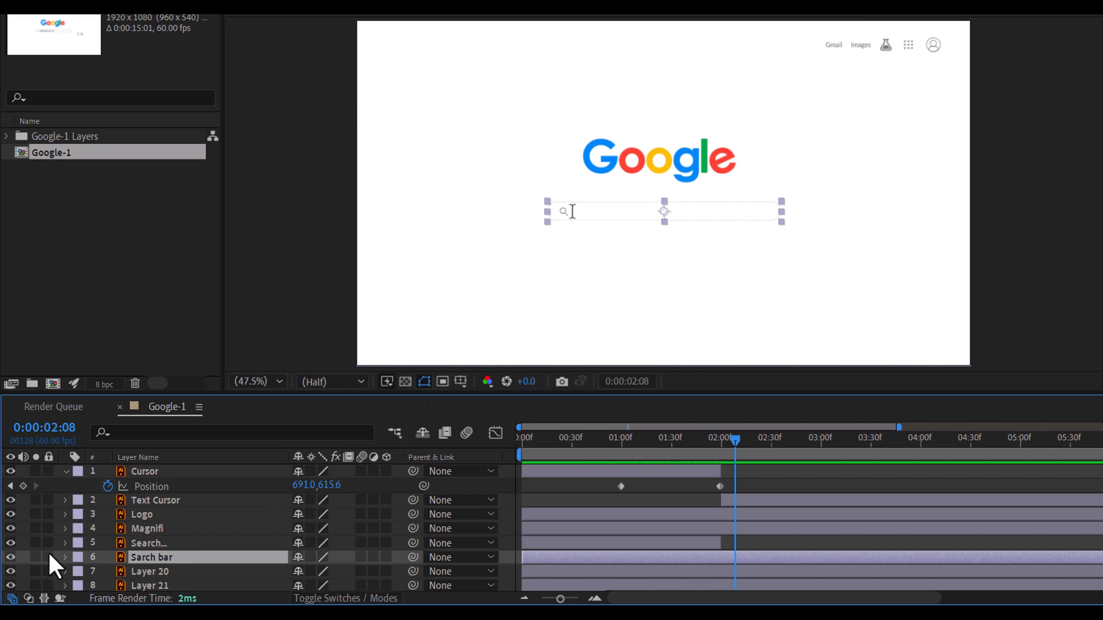
pyautogui.click(49, 556)
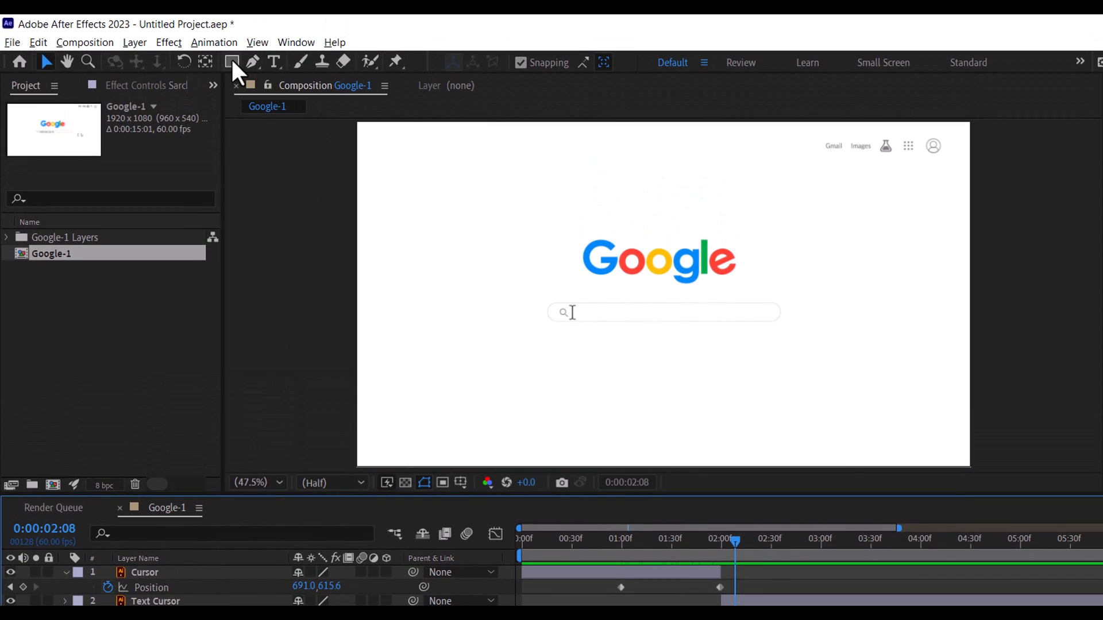
# Draw a rounded rectangle with fully rounded ends over the existing search bar, closely following its outline
pyautogui.click(233, 62)
pyautogui.moveTo(232, 61); pyautogui.dragTo(283, 81)
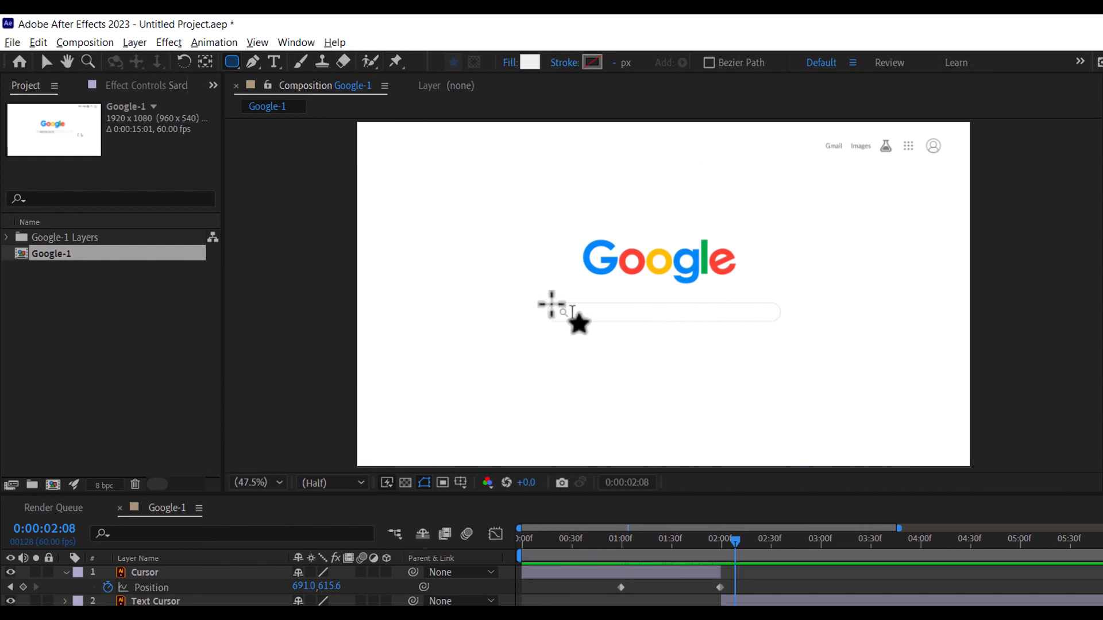
pyautogui.scroll(1, 592, 317)
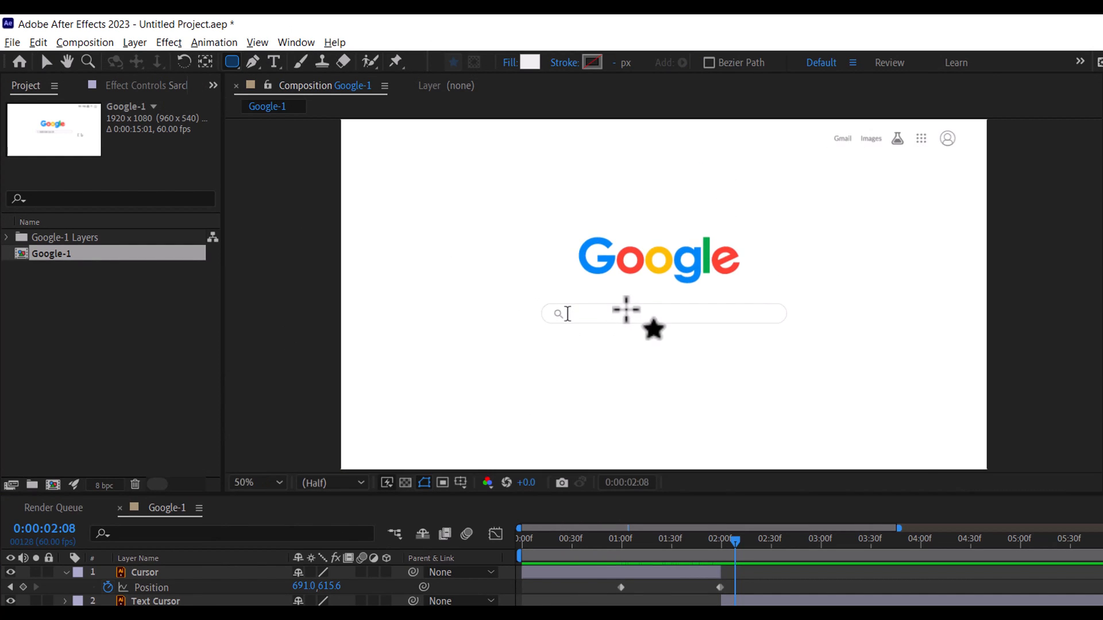
pyautogui.scroll(-2, 627, 309)
pyautogui.scroll(3, 655, 303)
pyautogui.press('space')
pyautogui.moveTo(557, 342); pyautogui.dragTo(491, 271)
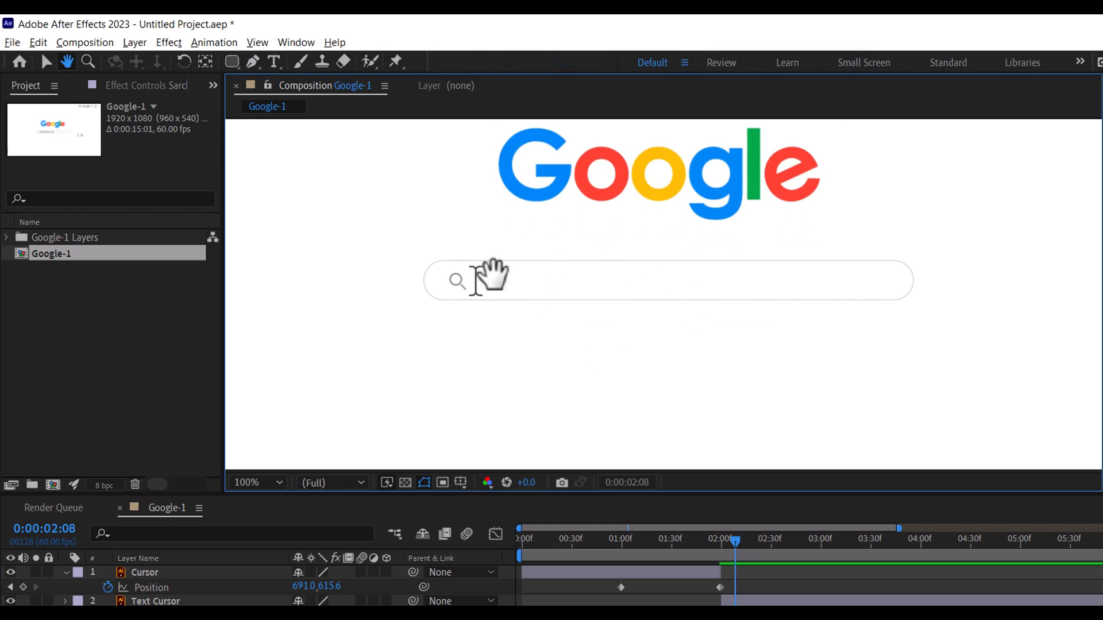
pyautogui.moveTo(421, 258)
pyautogui.mouseDown()
pyautogui.moveTo(485, 291)
pyautogui.moveTo(920, 303)
pyautogui.mouseUp()
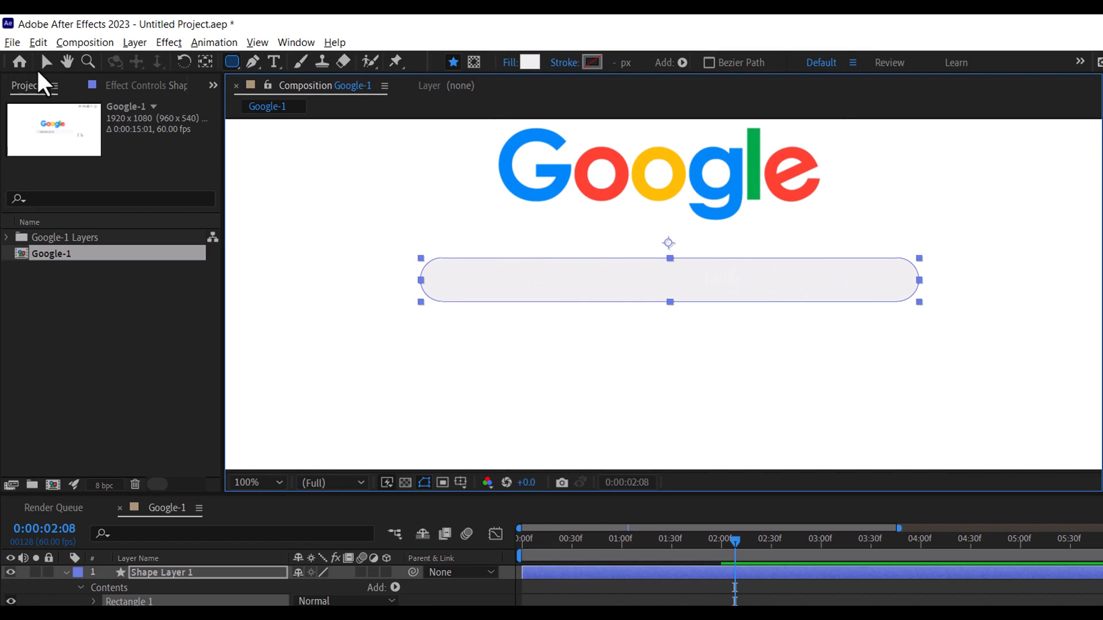
# Set the new rounded rectangle's fill to white and its stroke colour to grey
pyautogui.click(47, 61)
pyautogui.click(659, 62)
pyautogui.click(931, 225)
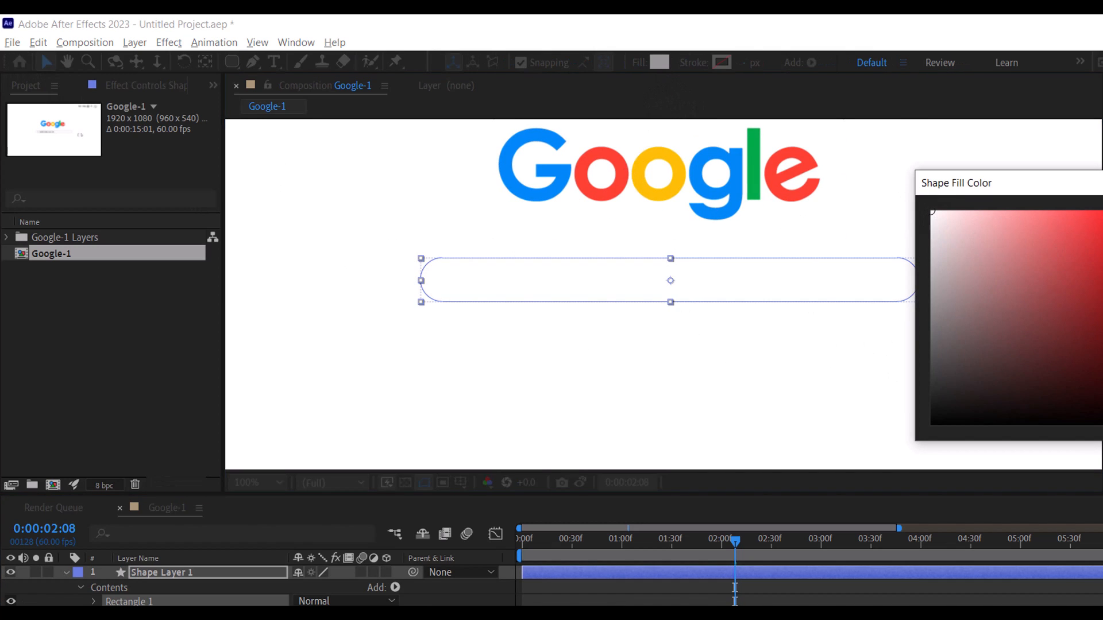
pyautogui.press('Return')
pyautogui.click(722, 62)
pyautogui.click(953, 243)
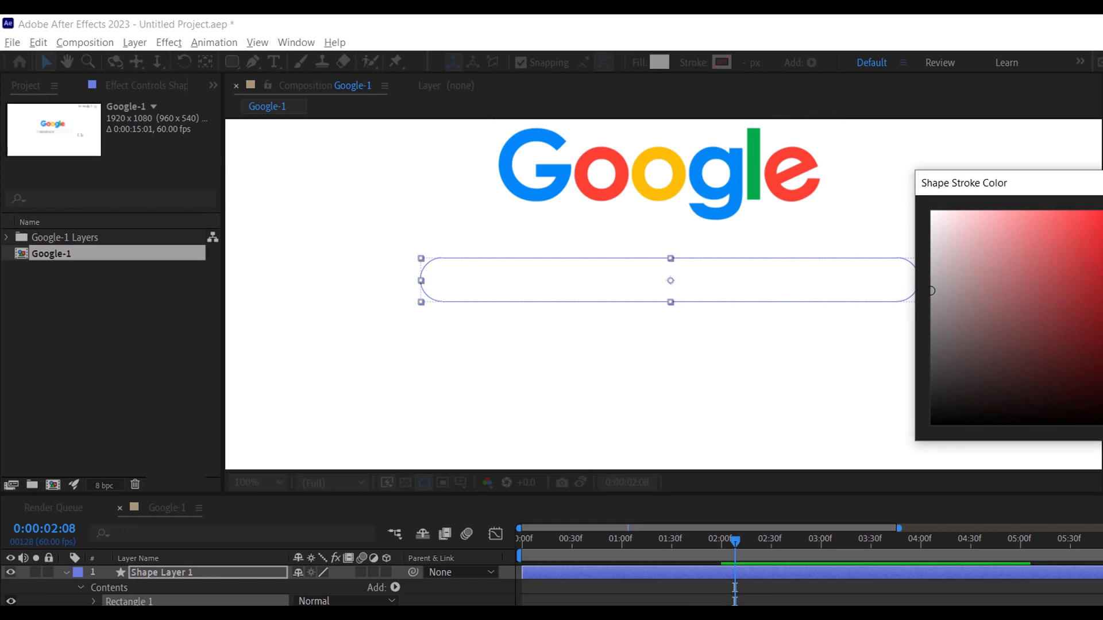
pyautogui.press('Return')
pyautogui.click(983, 226)
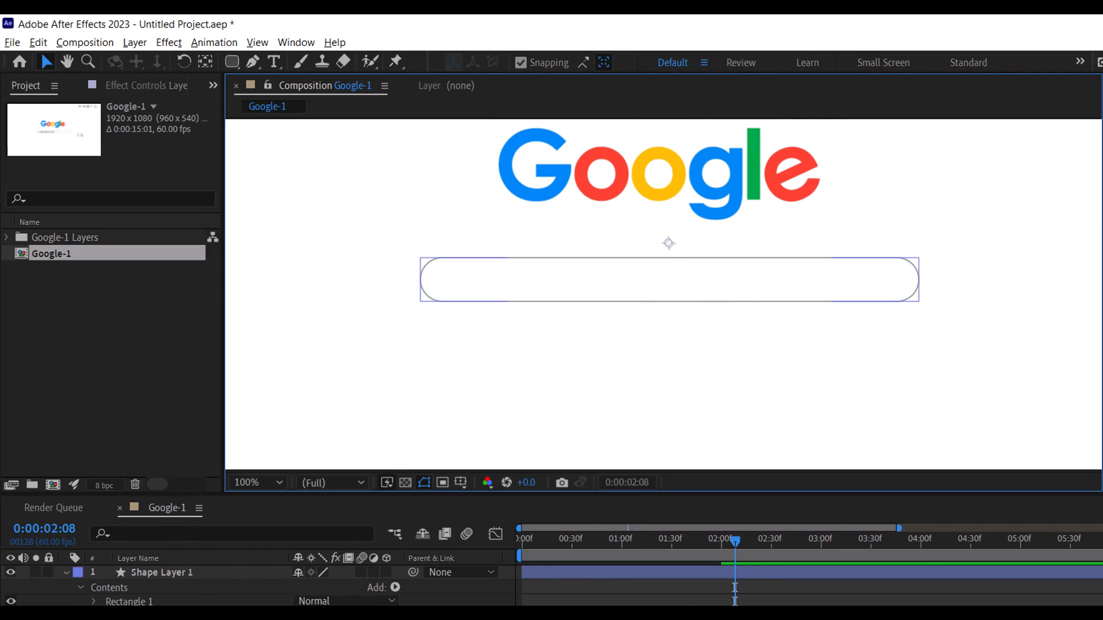
# Change the stroke colour of Shape Layer 1 to a lighter grey
pyautogui.click(150, 572)
pyautogui.click(725, 61)
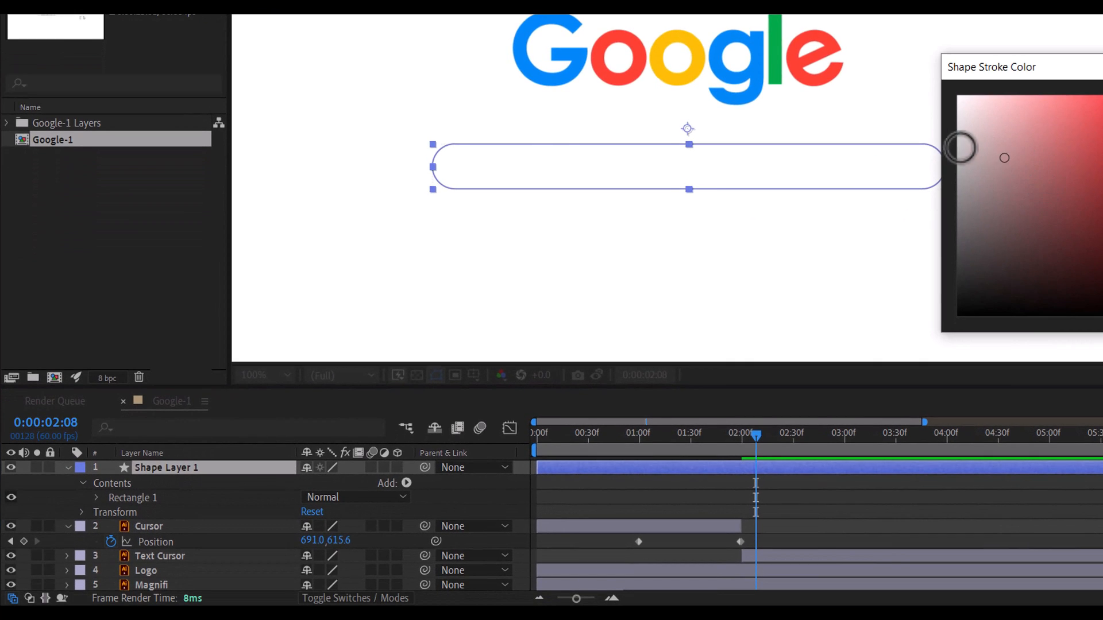
pyautogui.press('Return')
pyautogui.click(1010, 286)
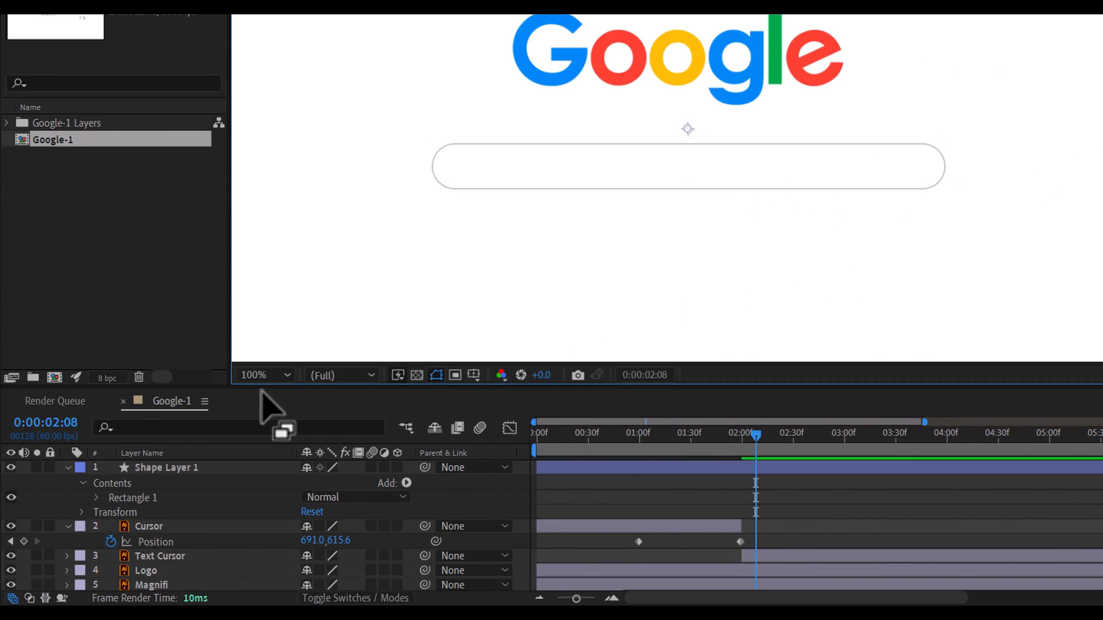
# Place Shape Layer 1 directly above the locked Sarch bar layer and, with the playhead at 0:00:02:31, hide Sarch bar
pyautogui.click(143, 467)
pyautogui.click(68, 468)
pyautogui.moveTo(150, 467); pyautogui.dragTo(154, 566)
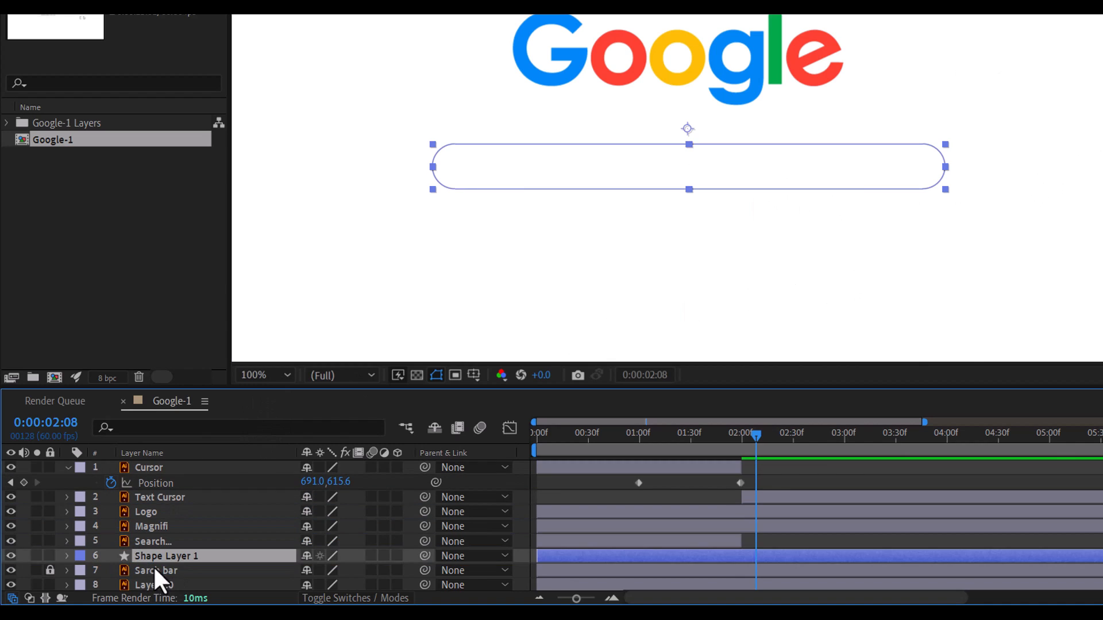
pyautogui.click(638, 246)
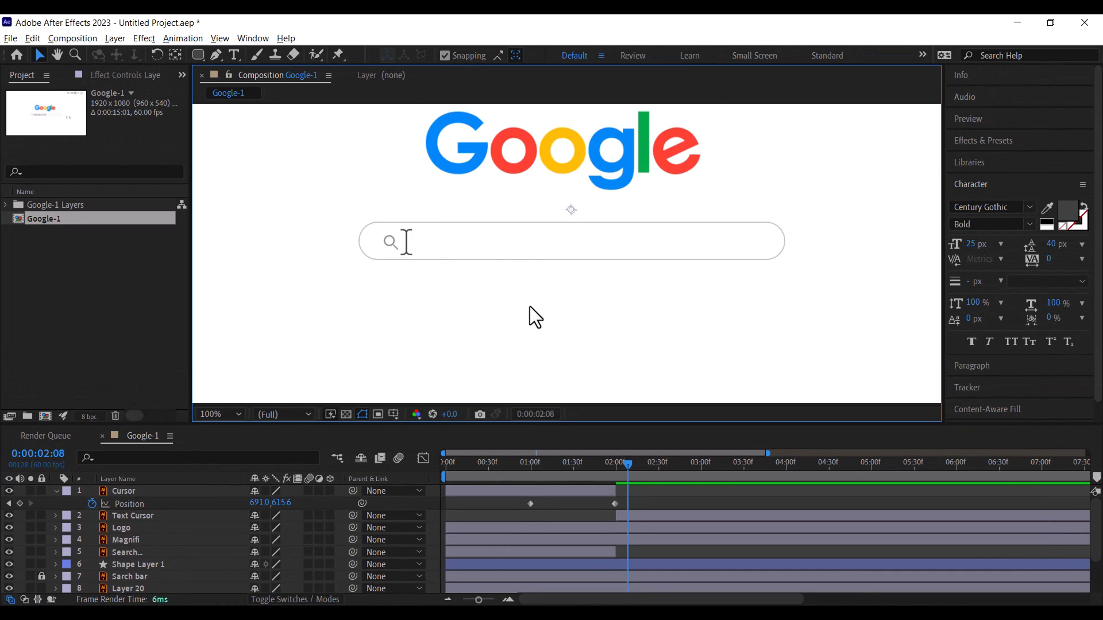
pyautogui.moveTo(626, 466); pyautogui.dragTo(669, 460)
pyautogui.click(8, 577)
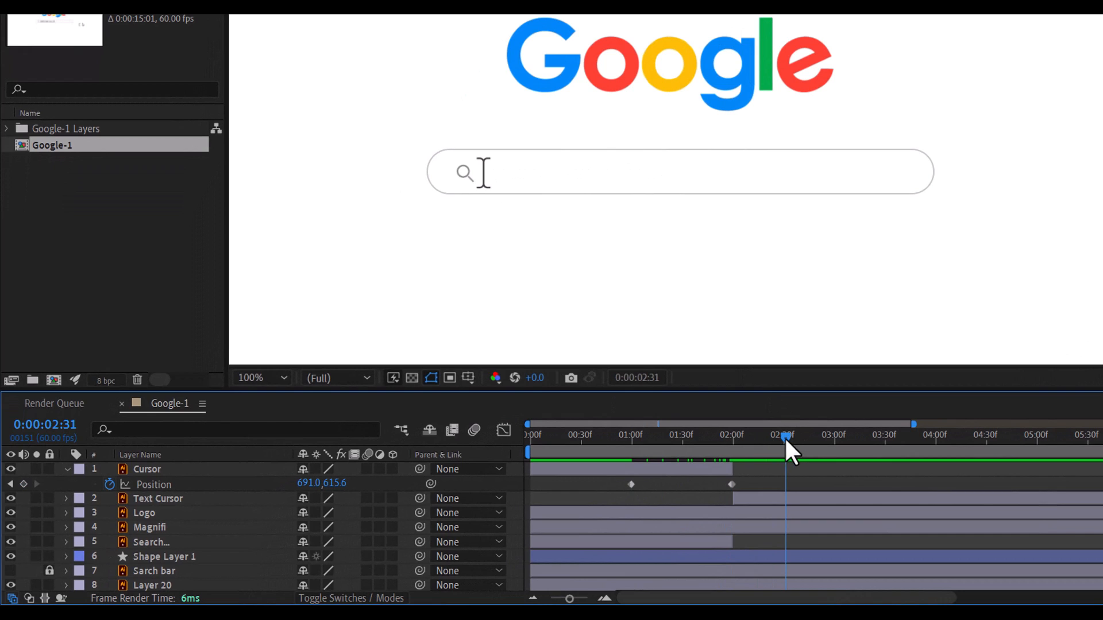
# Copy the "after effect" query text from Google.ai in Illustrator and paste it as a text layer into the After Effects search bar
pyautogui.click(138, 469)
pyautogui.click(278, 62)
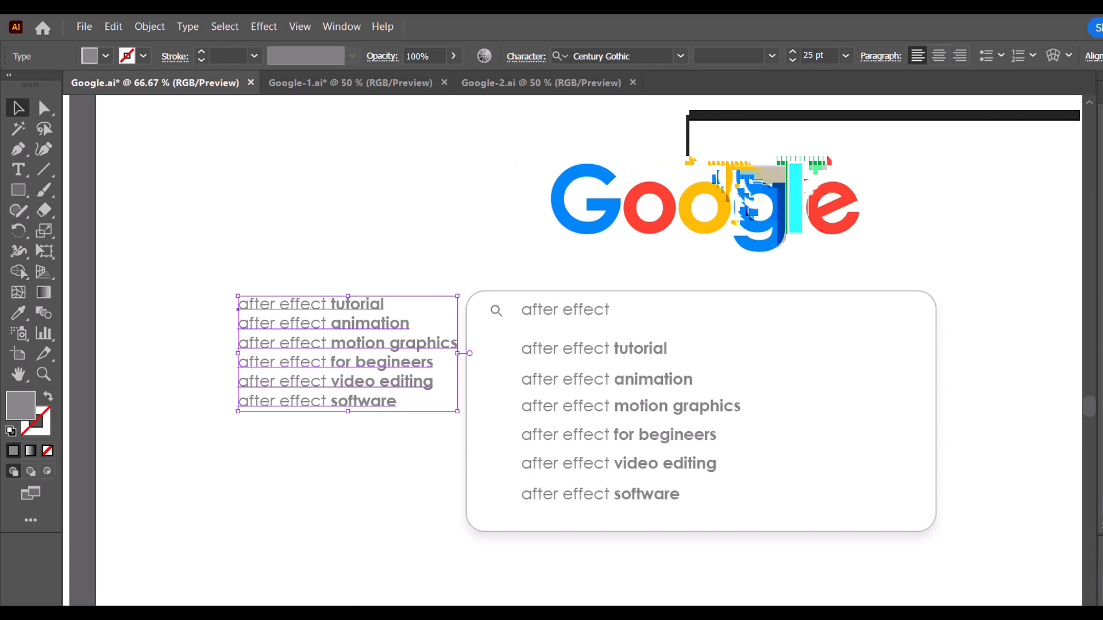
pyautogui.moveTo(612, 310); pyautogui.dragTo(505, 306)
pyautogui.hotkey('ctrl', 'c')
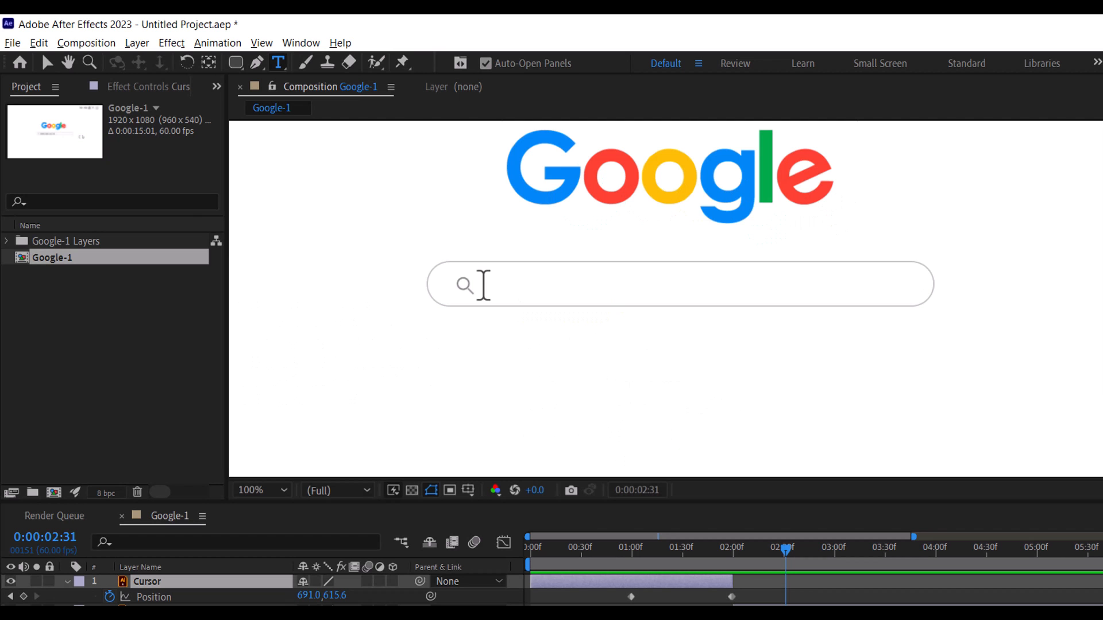
pyautogui.click(505, 280)
pyautogui.hotkey('ctrl', 'v')
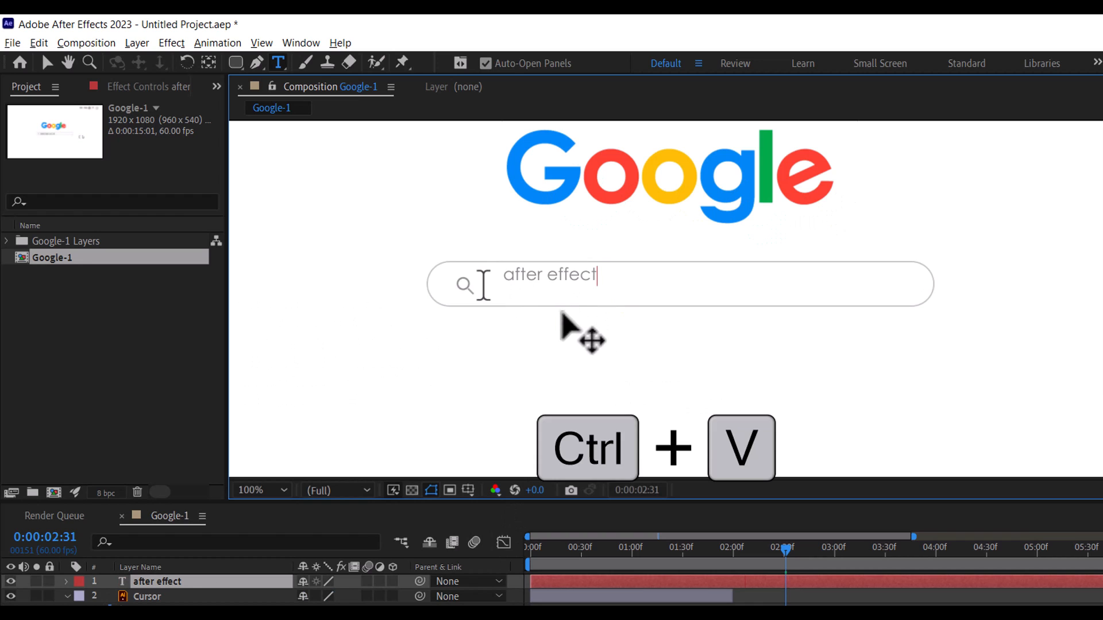
pyautogui.click(46, 64)
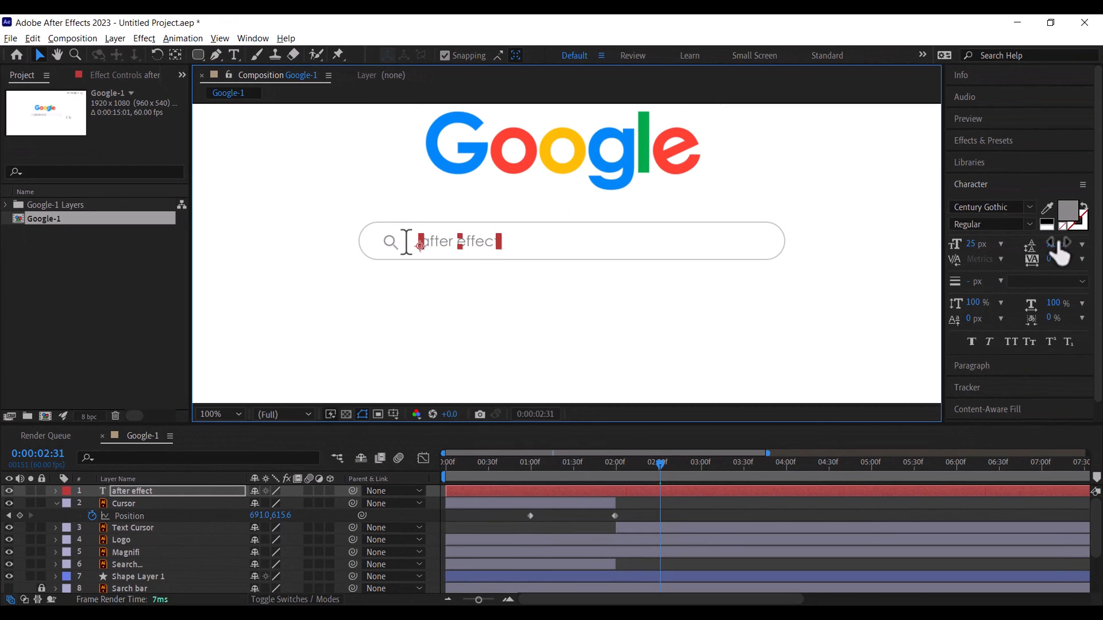
# Set the colour of the "after effect" text to dark grey 4C4C4C and keep its layer selected
pyautogui.click(1068, 211)
pyautogui.moveTo(796, 285); pyautogui.dragTo(803, 301)
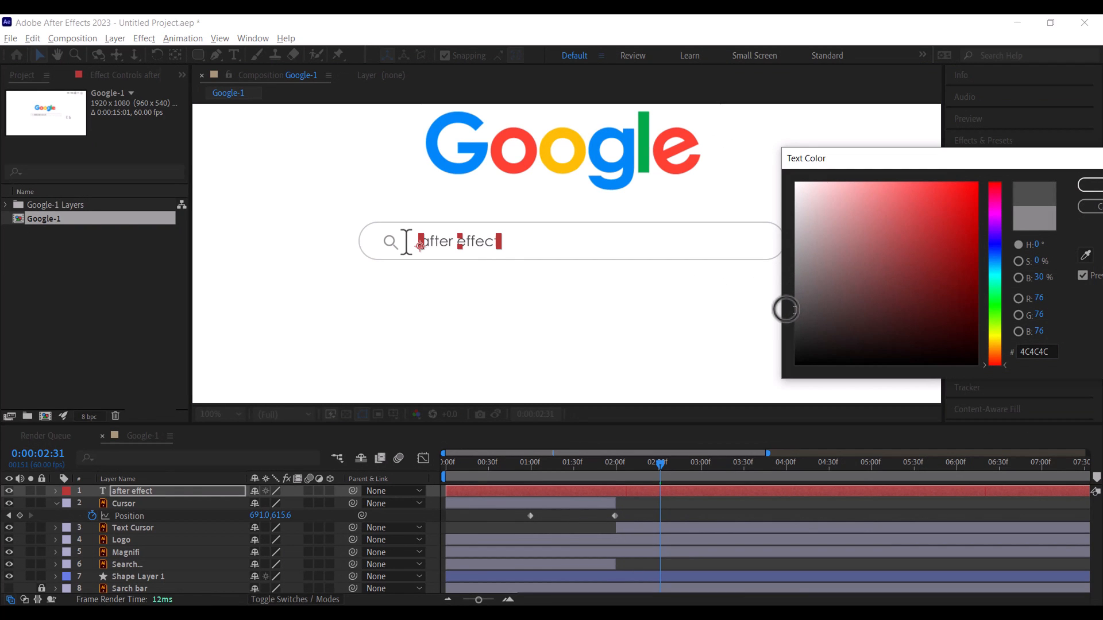
pyautogui.click(1090, 184)
pyautogui.click(138, 492)
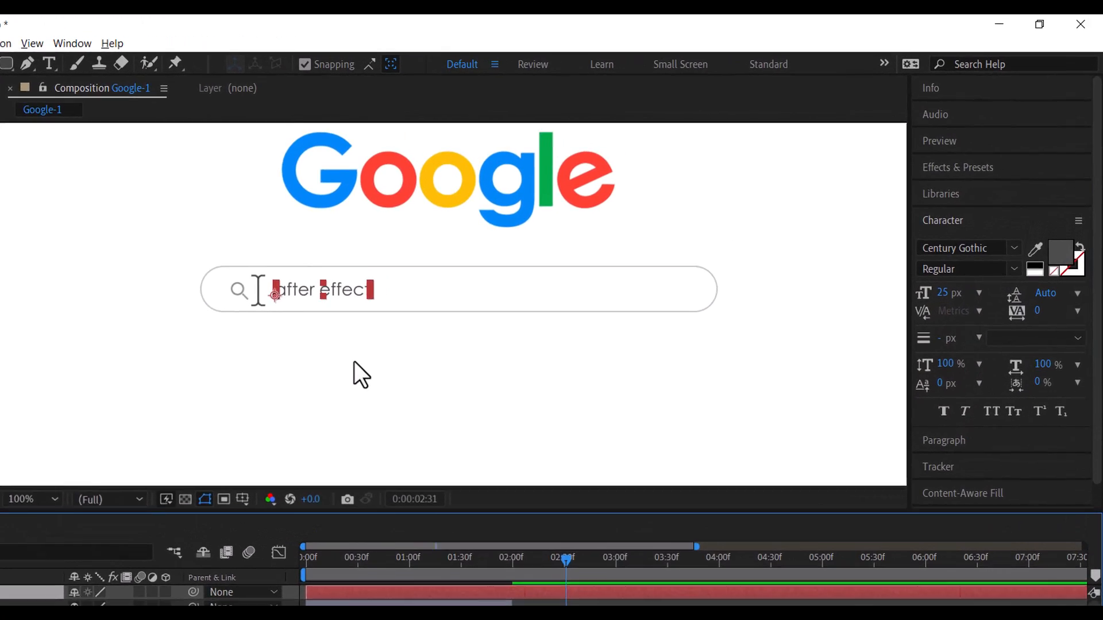
# Search the effects and presets for "type" and apply the Typewriter preset to the after effect layer at 0:00:02:31
pyautogui.hotkey('ctrl', '5')
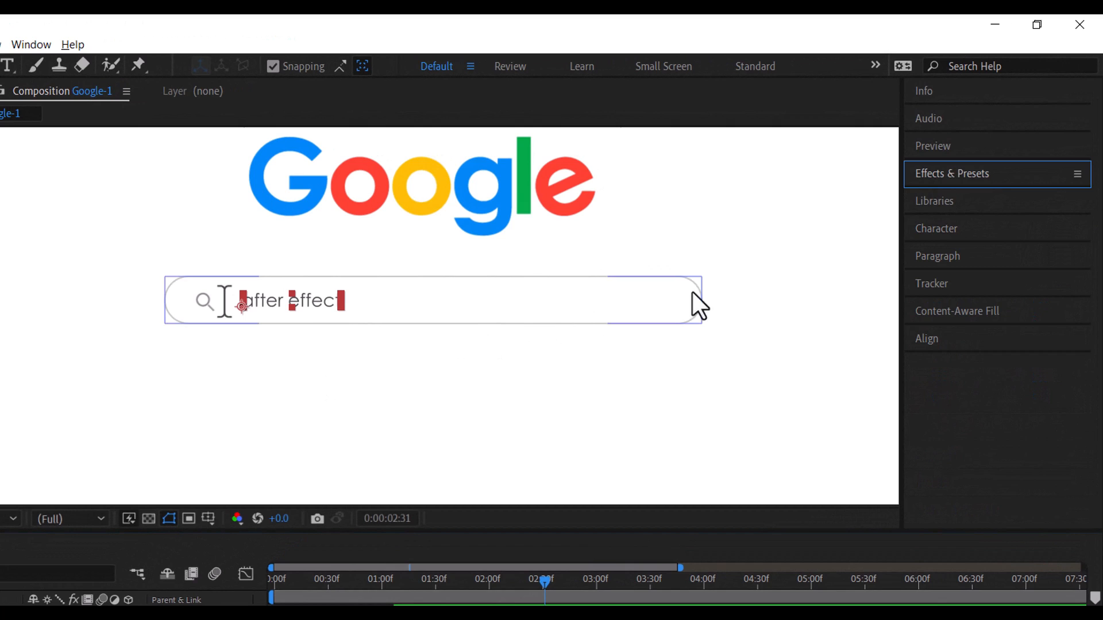
pyautogui.click(995, 170)
pyautogui.click(982, 195)
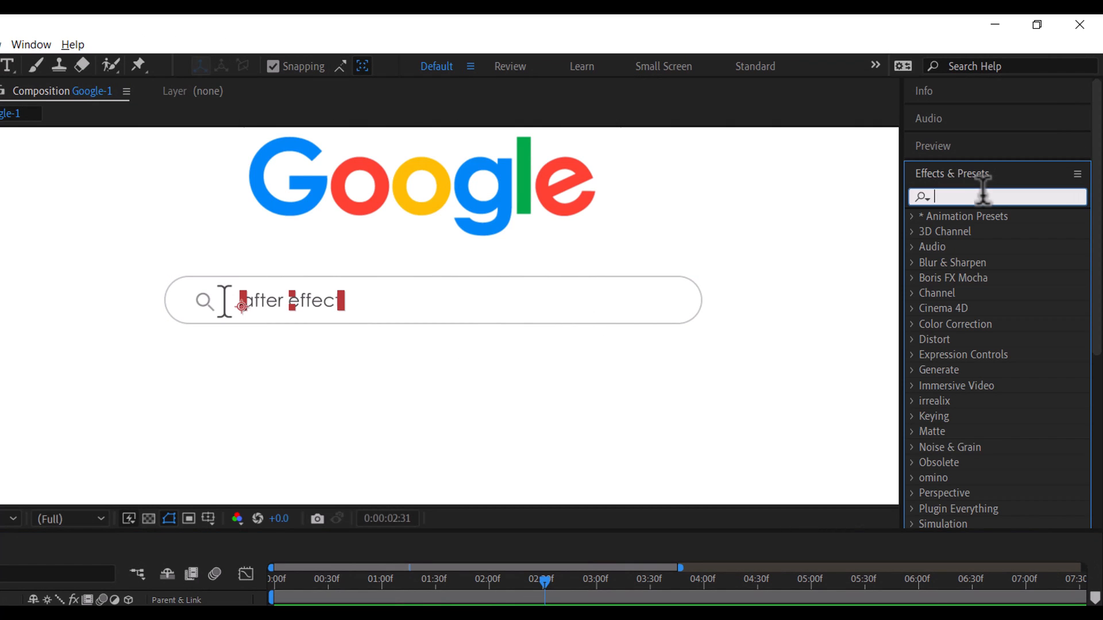
pyautogui.write('type')
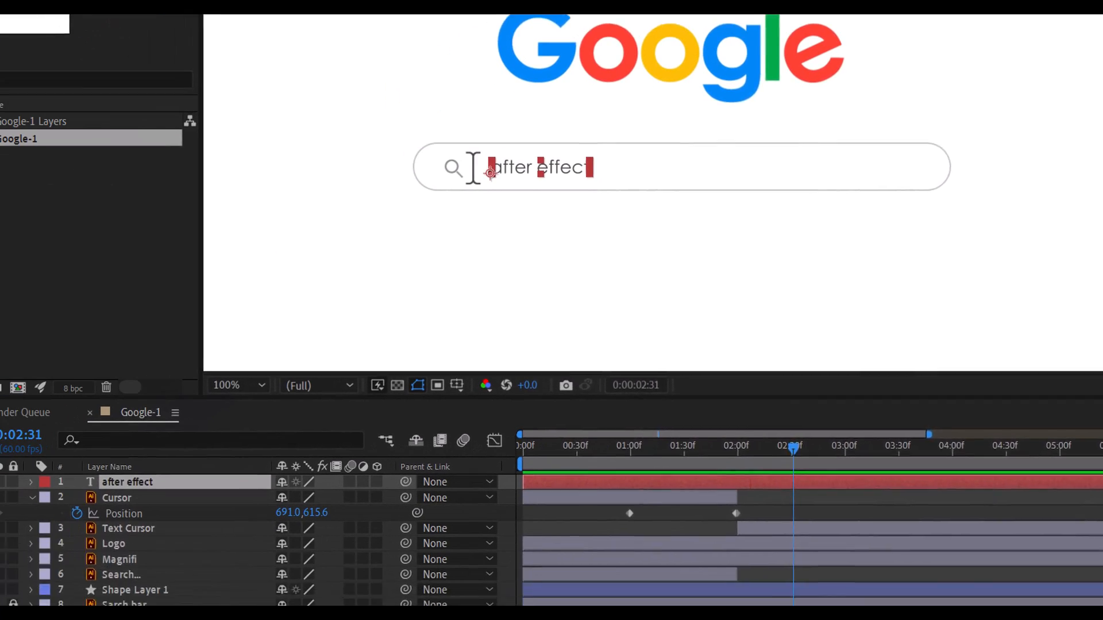
pyautogui.moveTo(979, 307); pyautogui.dragTo(244, 463)
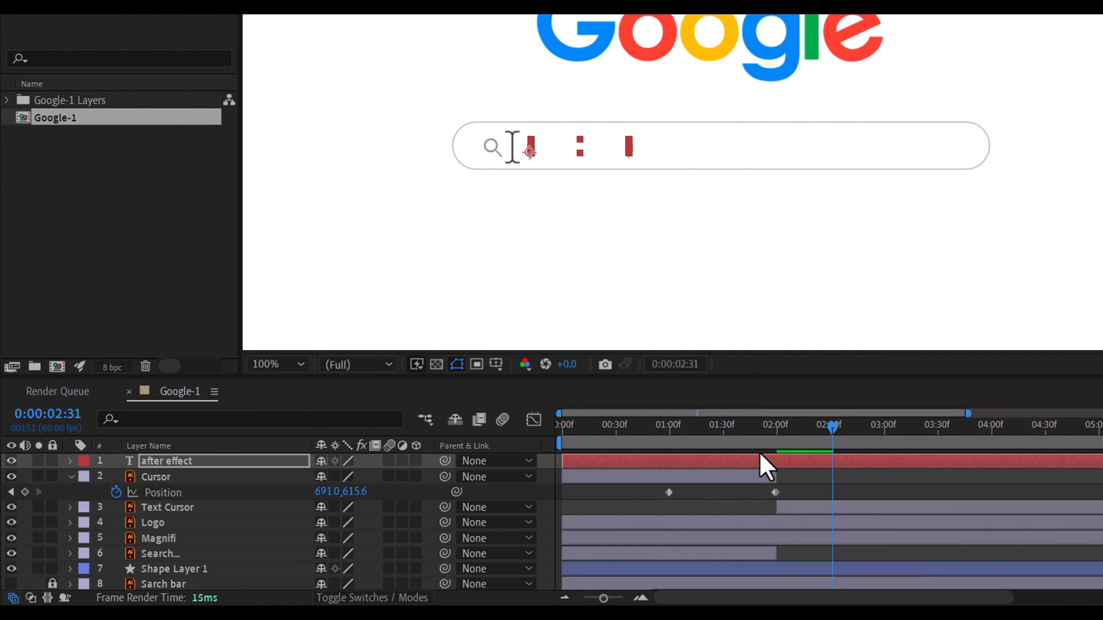
# Reveal the Start keyframes of the after effect layer and shift the layer so it begins at 0:00:02:00
pyautogui.click(240, 465)
pyautogui.press('u')
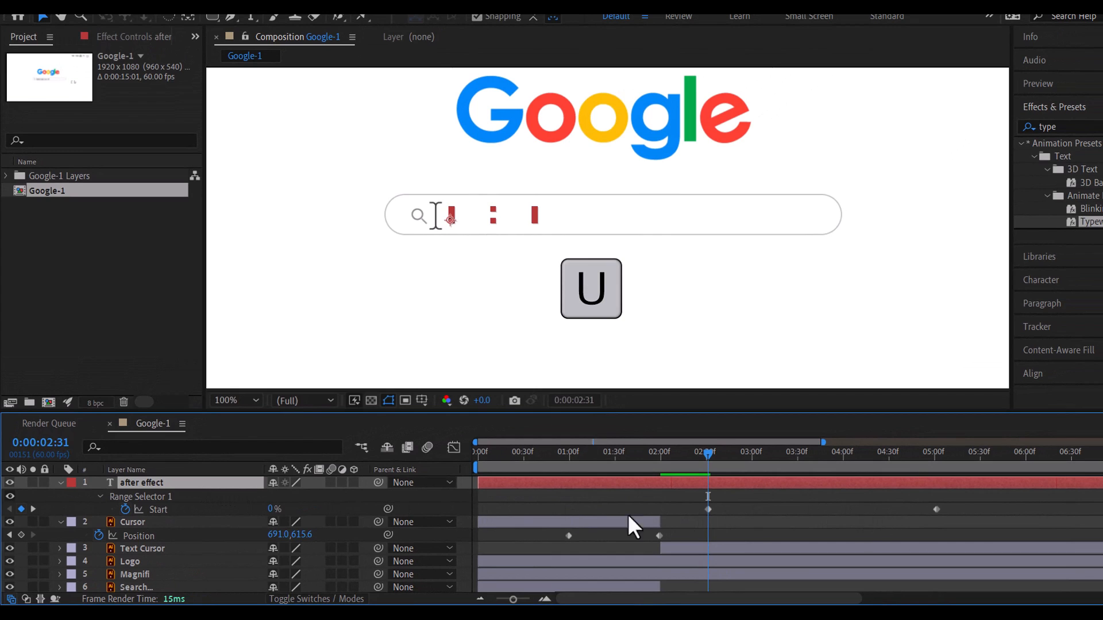
pyautogui.click(157, 510)
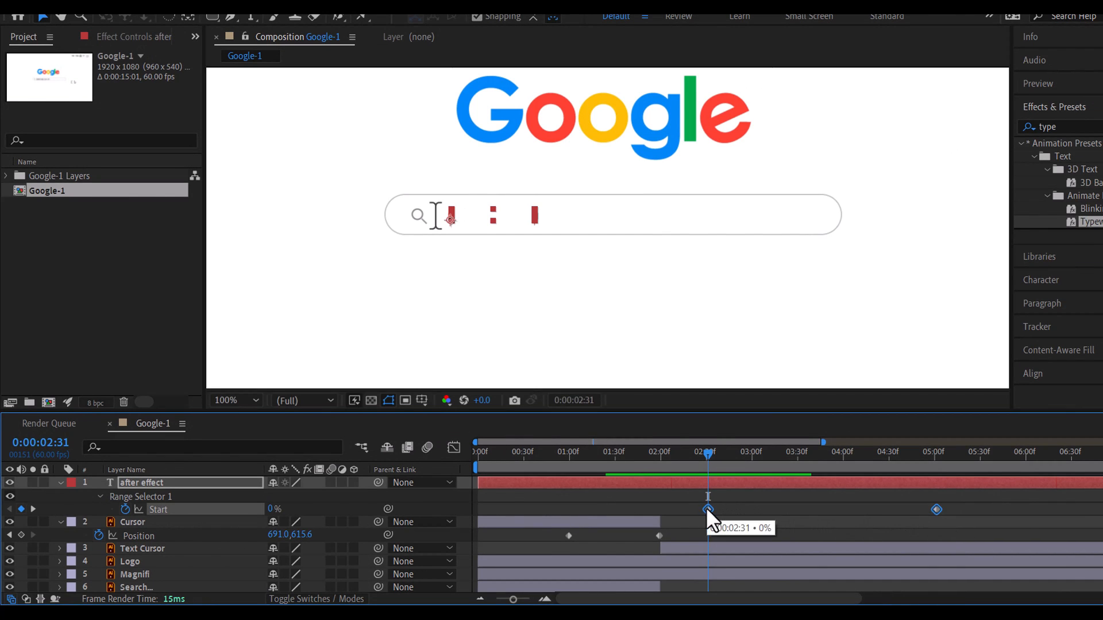
pyautogui.moveTo(653, 485); pyautogui.dragTo(827, 500)
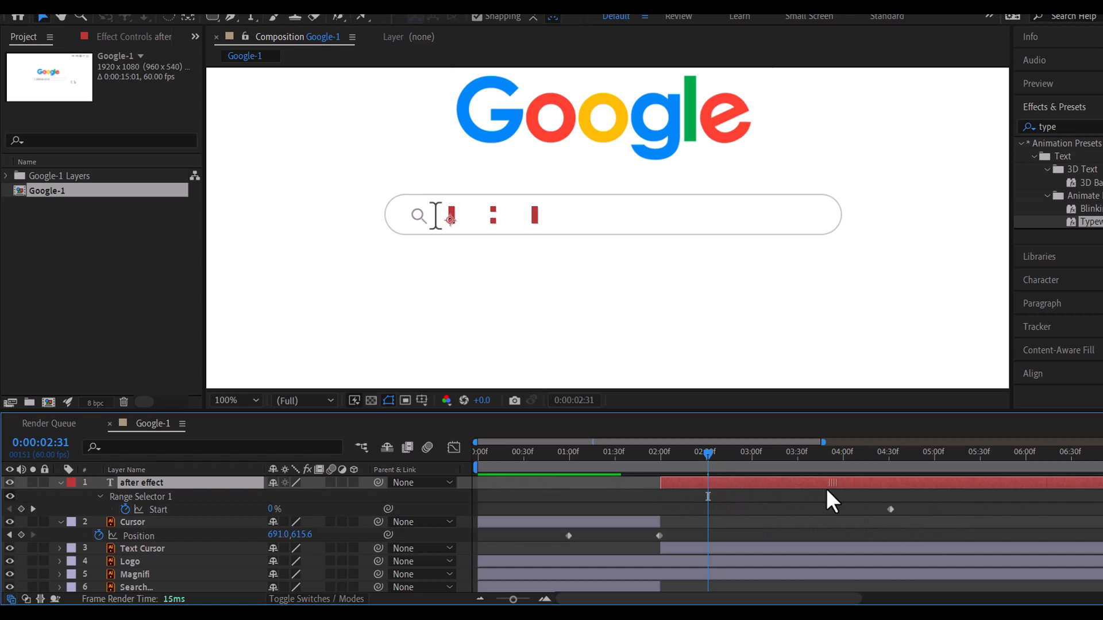
pyautogui.moveTo(657, 460)
pyautogui.mouseDown()
pyautogui.moveTo(579, 458)
pyautogui.moveTo(665, 471)
pyautogui.moveTo(661, 481)
pyautogui.mouseUp()
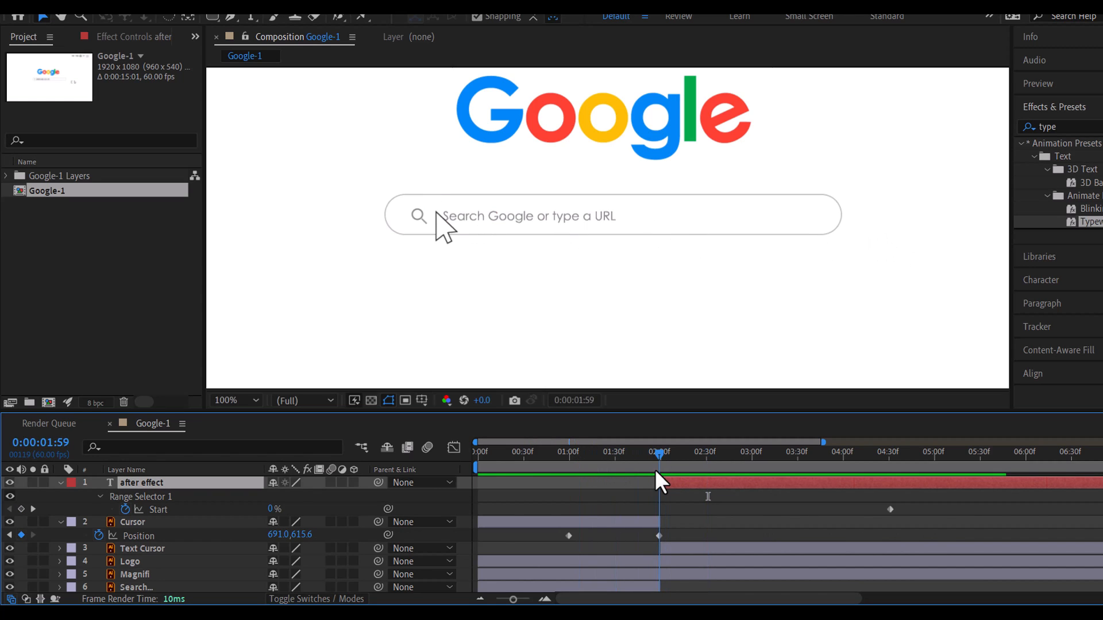
# Move the after effect layer's ending Start keyframe to about 0:00:03:00 and preview the typing animation from the beginning
pyautogui.click(890, 509)
pyautogui.hotkey('ctrl', 'c')
pyautogui.hotkey('ctrl', 'v')
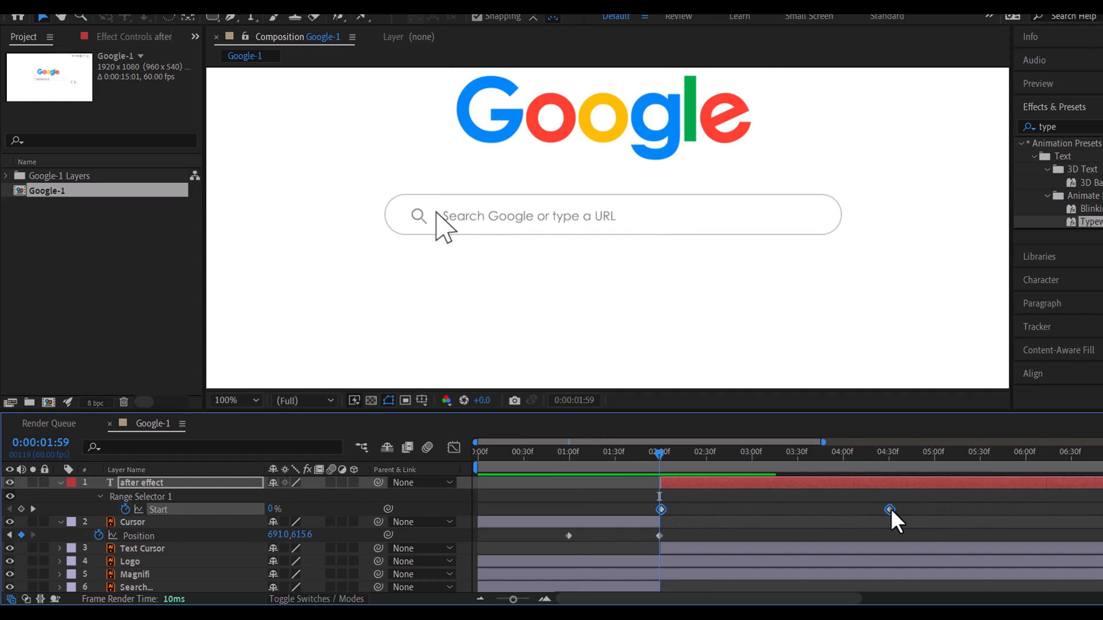
pyautogui.moveTo(891, 511); pyautogui.dragTo(754, 509)
pyautogui.moveTo(659, 453); pyautogui.dragTo(485, 468)
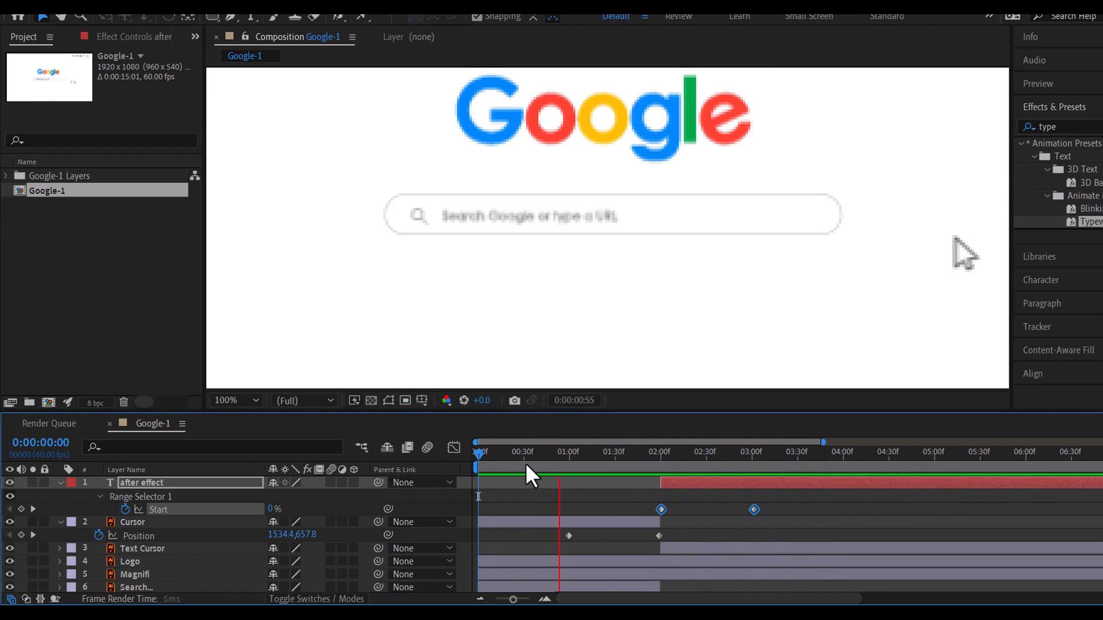
pyautogui.press('space')
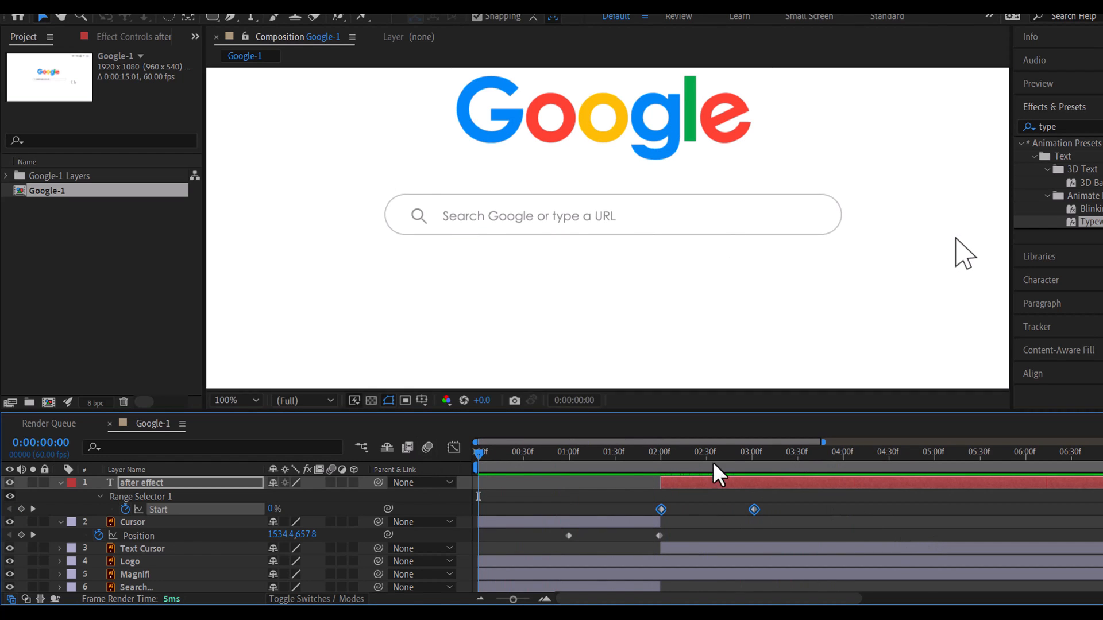
# Shift the after effect layer so it begins at about 0:00:02:30 and preview the typing
pyautogui.moveTo(705, 494); pyautogui.dragTo(746, 493)
pyautogui.moveTo(660, 459); pyautogui.dragTo(815, 472)
pyautogui.press('space')
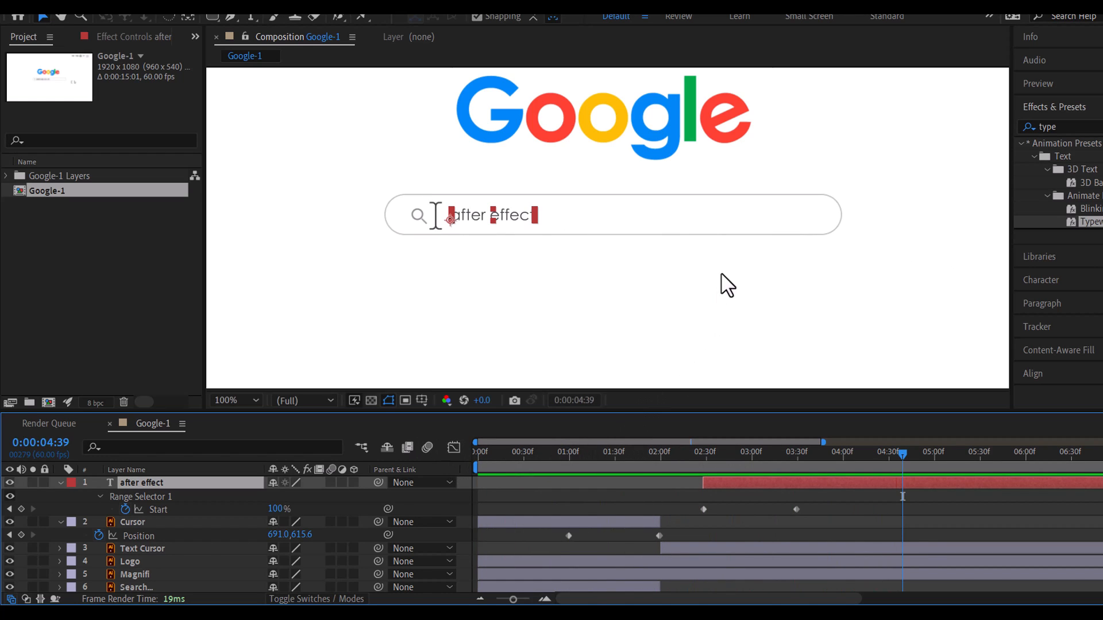
# Select the search bar's Shape Layer 1 and expand the properties of its Rectangle Path 1
pyautogui.click(756, 231)
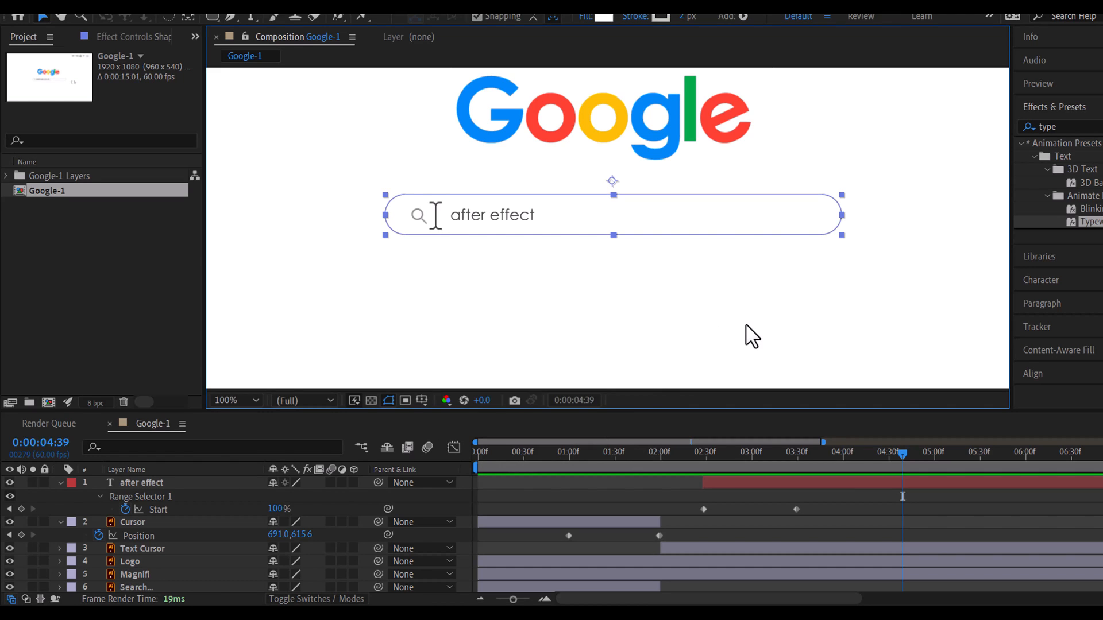
pyautogui.scroll(-3, 167, 546)
pyautogui.scroll(1, 158, 517)
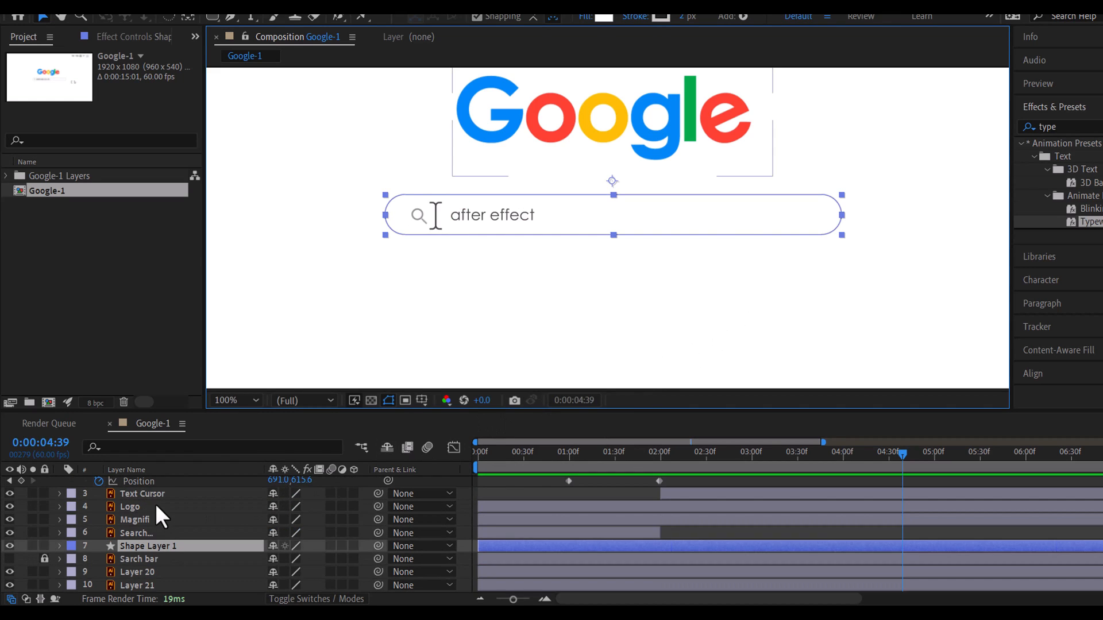
pyautogui.scroll(-1, 144, 543)
pyautogui.scroll(1, 144, 560)
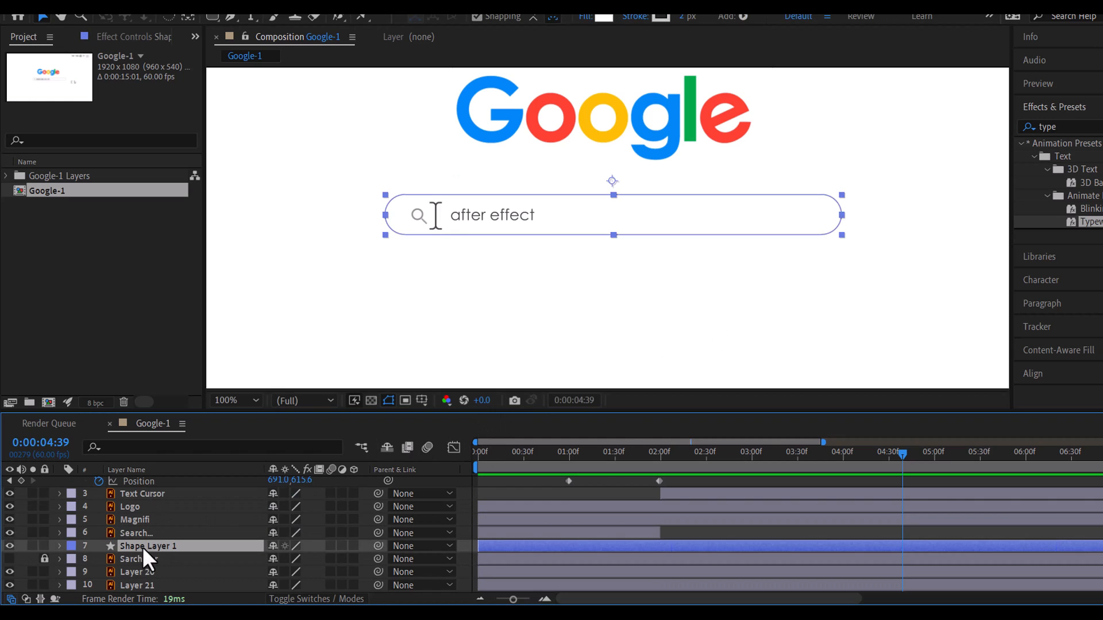
pyautogui.scroll(-2, 144, 554)
pyautogui.click(59, 507)
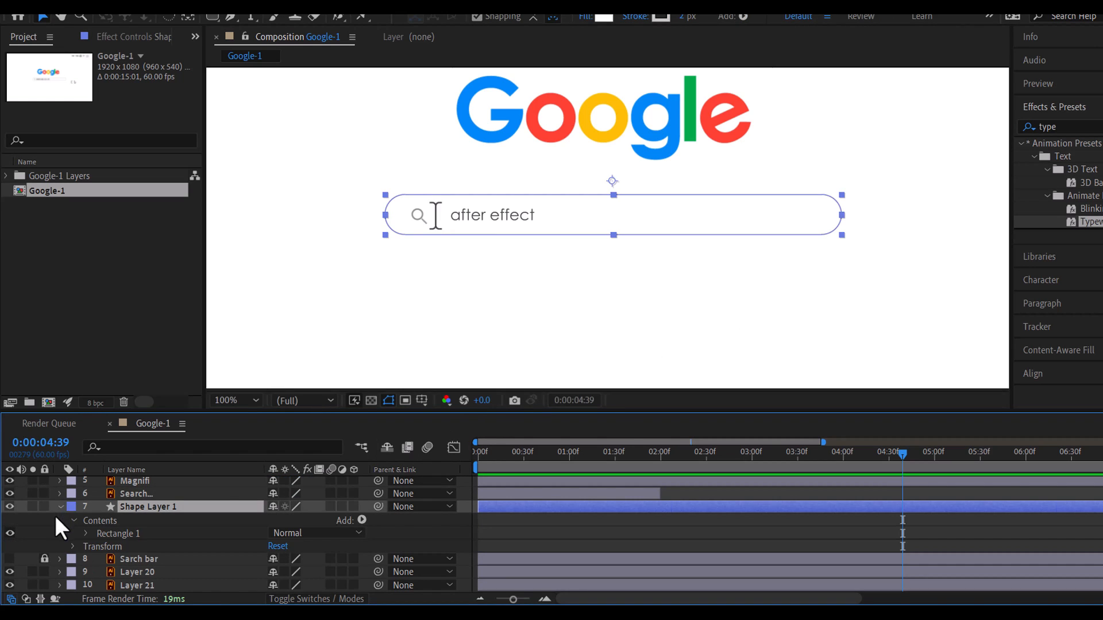
pyautogui.click(87, 534)
pyautogui.click(100, 547)
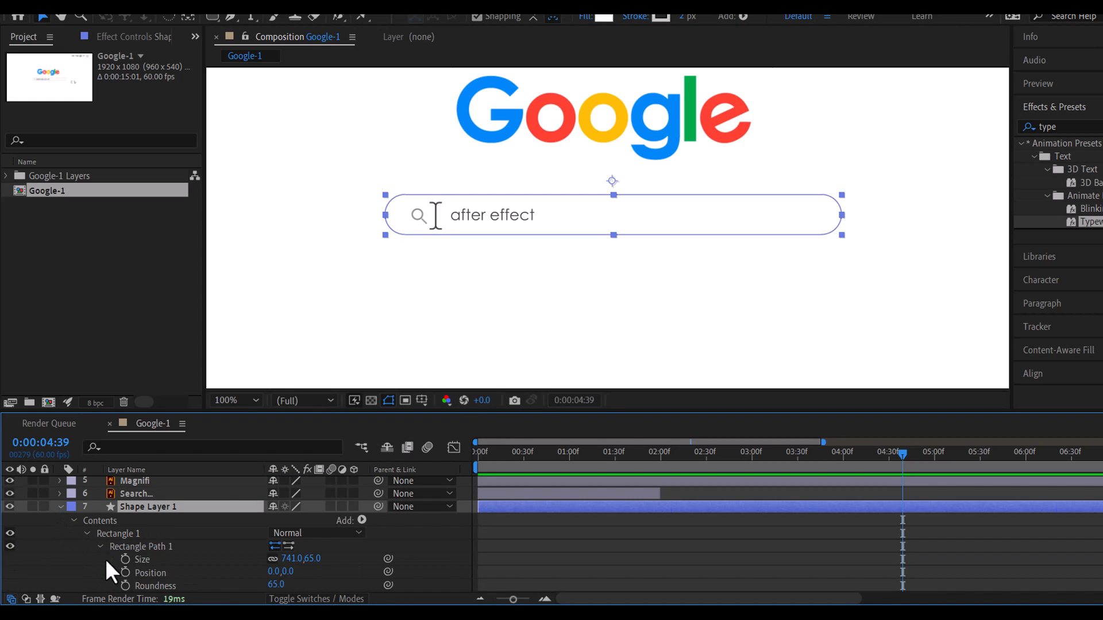
pyautogui.click(151, 562)
pyautogui.click(156, 544)
pyautogui.scroll(-1, 156, 541)
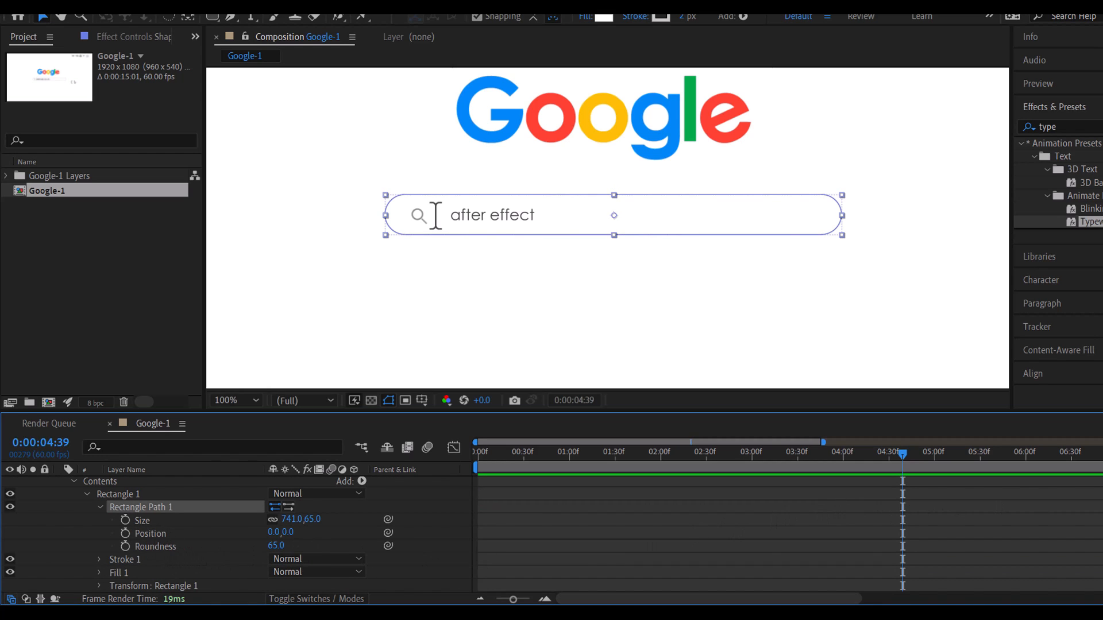
# At 0:00:02:59, enable keyframing for the Size, Position and Roundness of Shape Layer 1's Rectangle Path 1
pyautogui.scroll(5, 235, 535)
pyautogui.moveTo(759, 456)
pyautogui.mouseDown()
pyautogui.moveTo(725, 455)
pyautogui.moveTo(800, 455)
pyautogui.moveTo(751, 458)
pyautogui.mouseUp()
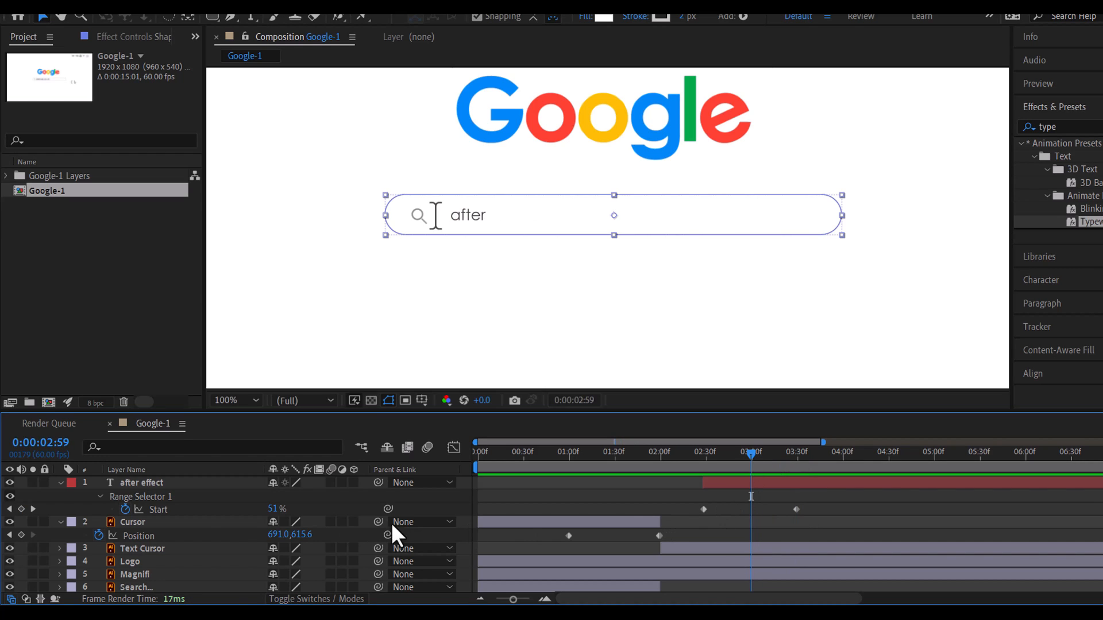
pyautogui.scroll(-2, 145, 550)
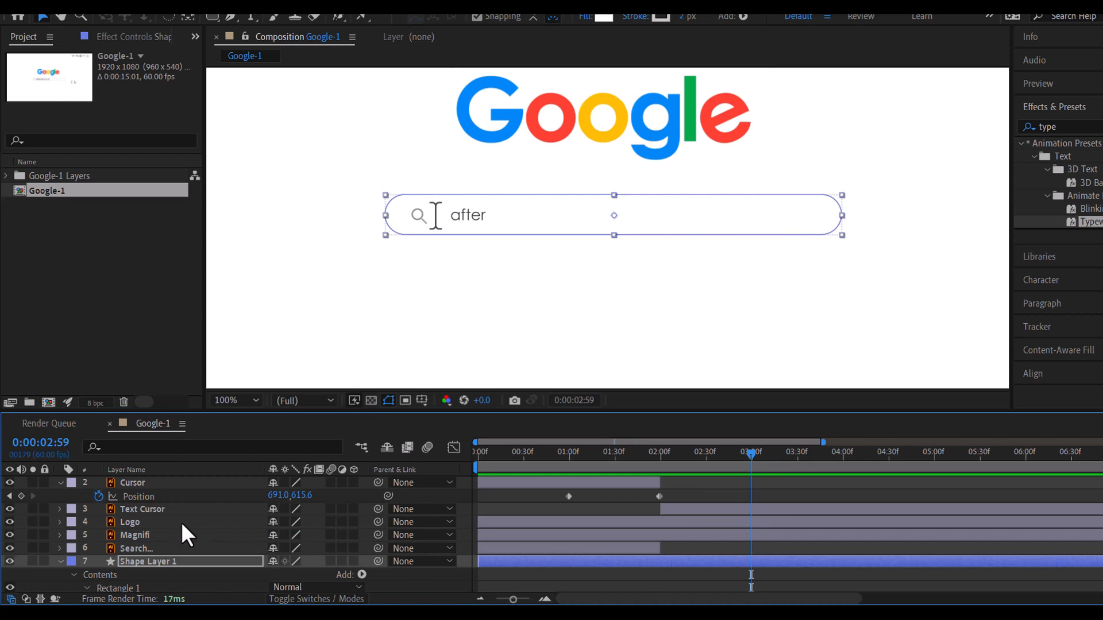
pyautogui.click(162, 562)
pyautogui.scroll(-4, 148, 560)
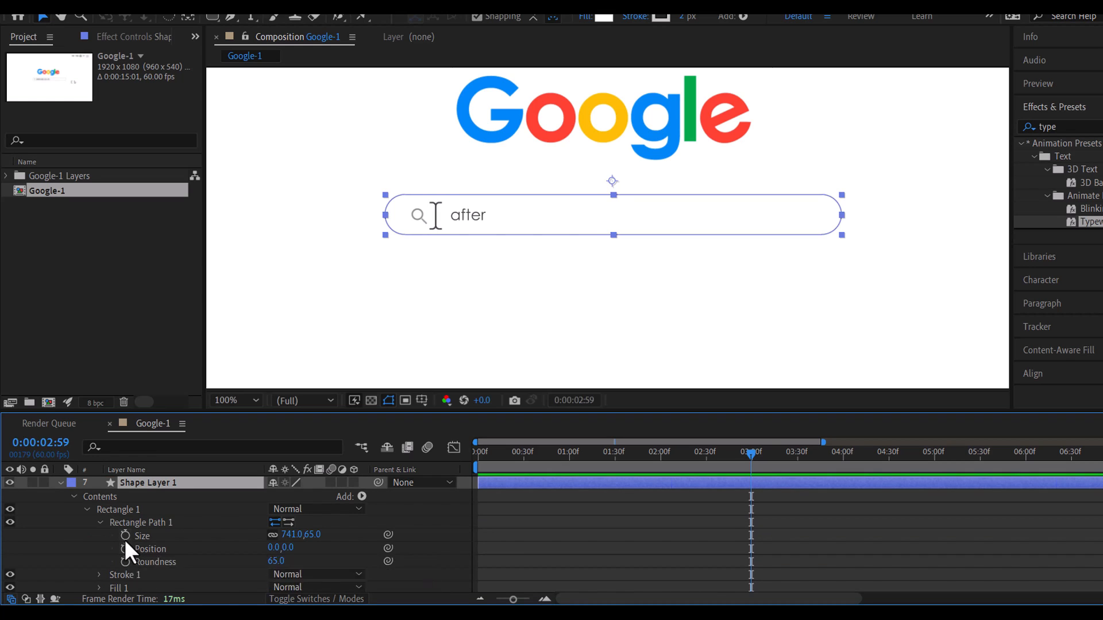
pyautogui.moveTo(125, 538); pyautogui.dragTo(125, 563)
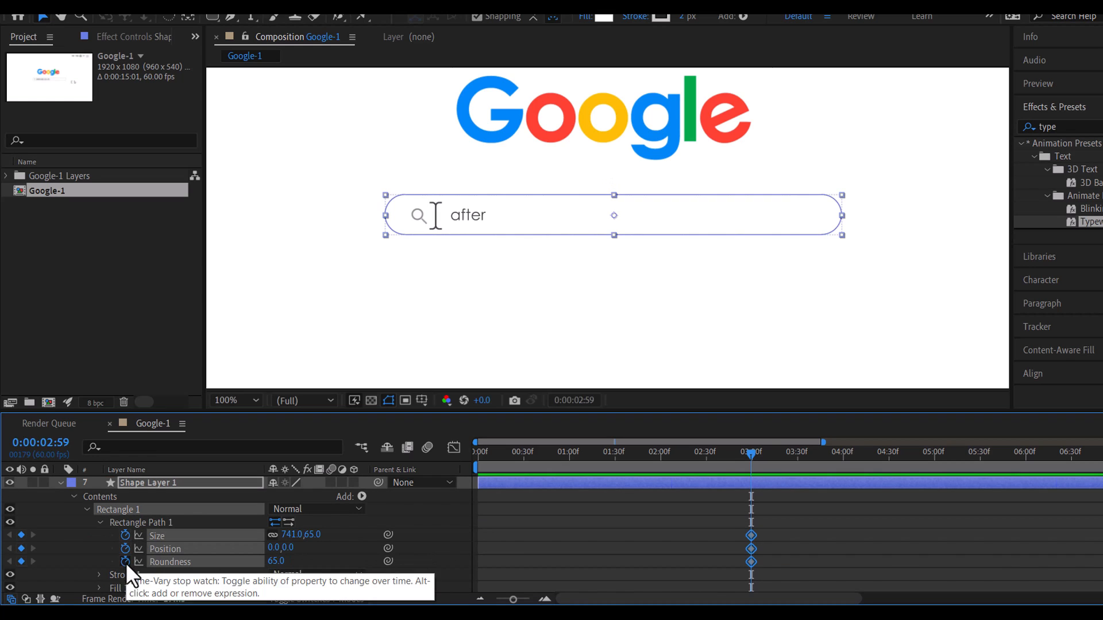
# Unlink the rectangle's Size proportions and add Size, Position and Roundness keyframes at 0:00:03:31
pyautogui.click(273, 535)
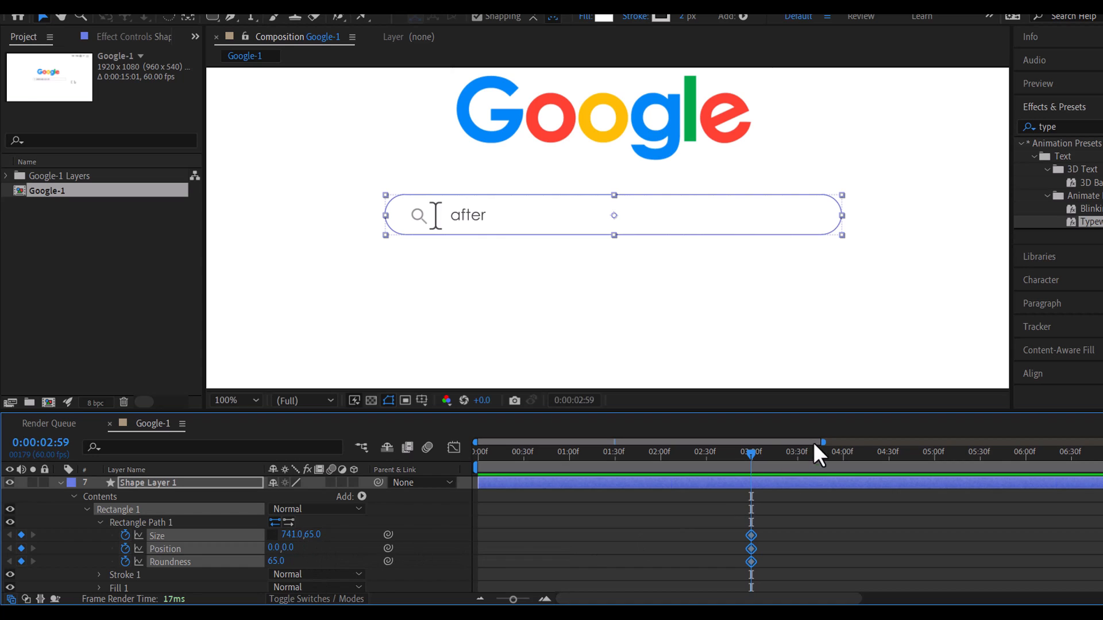
pyautogui.moveTo(756, 456); pyautogui.dragTo(799, 460)
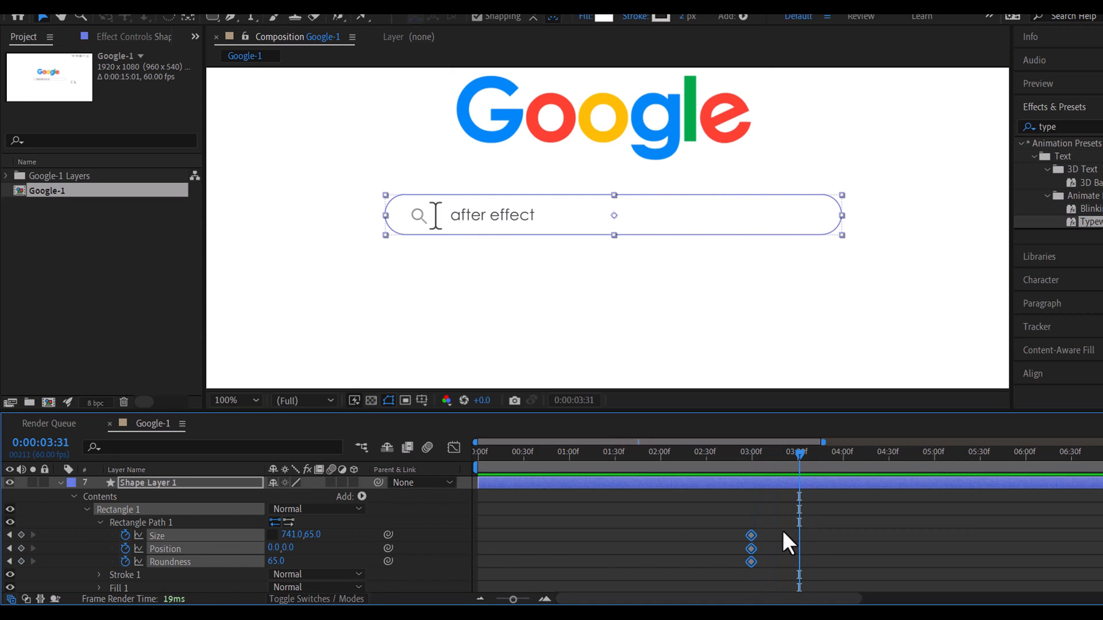
pyautogui.click(21, 549)
pyautogui.click(21, 562)
# Place a horizontal guide on the search bar's top edge, and set the rectangle's Size to 741, 275, Position to 0, 104 and Roundness to 30
pyautogui.hotkey('ctrl', 'r')
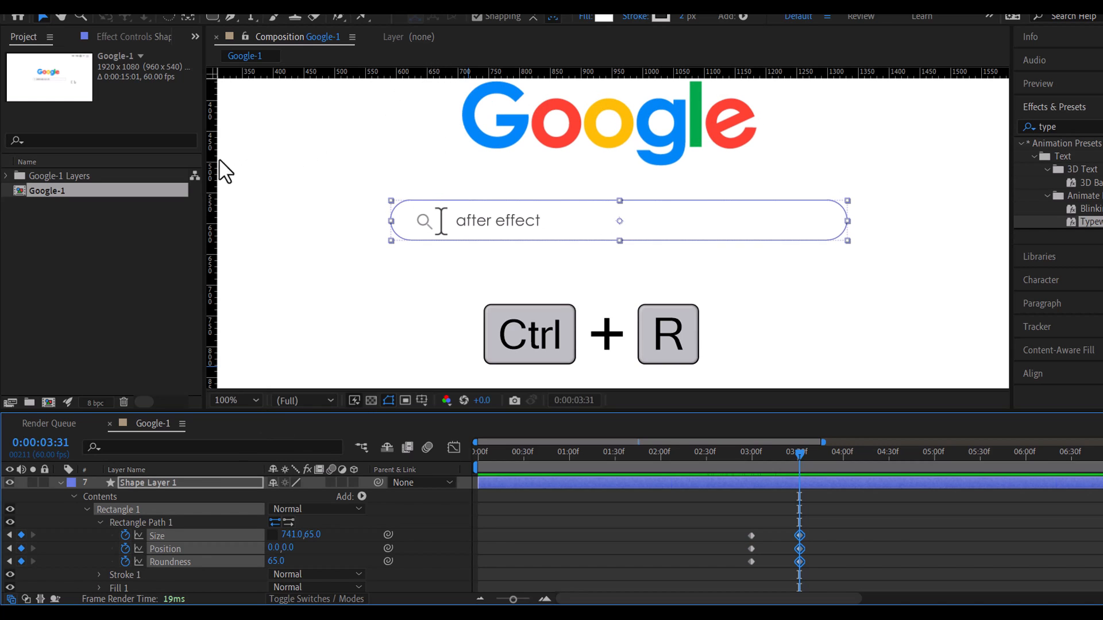
pyautogui.moveTo(438, 73); pyautogui.dragTo(460, 201)
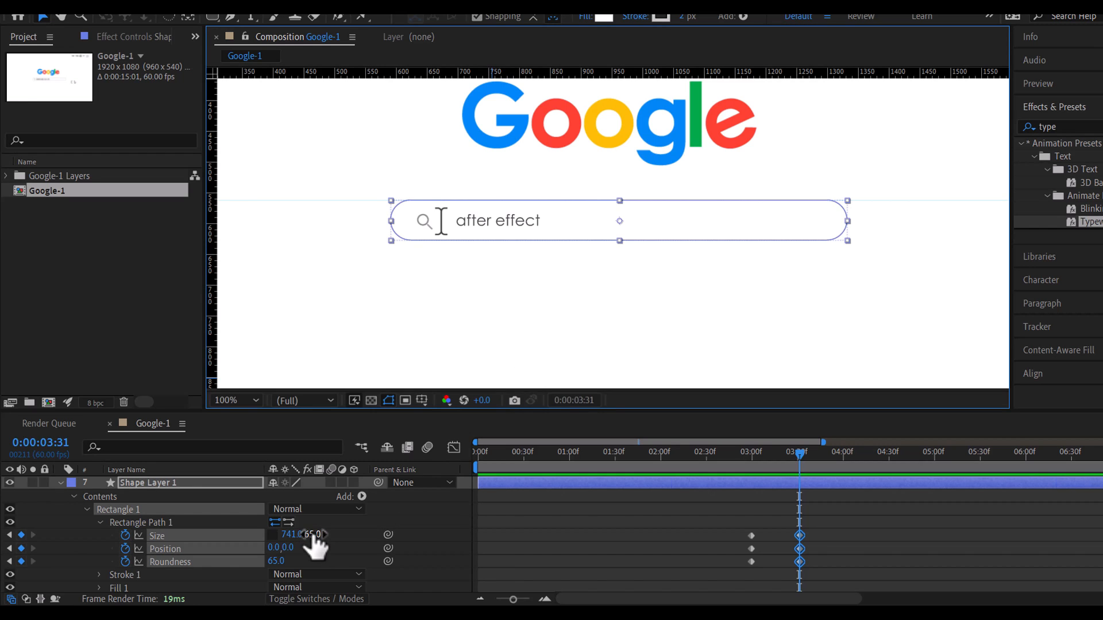
pyautogui.moveTo(310, 535); pyautogui.dragTo(479, 544)
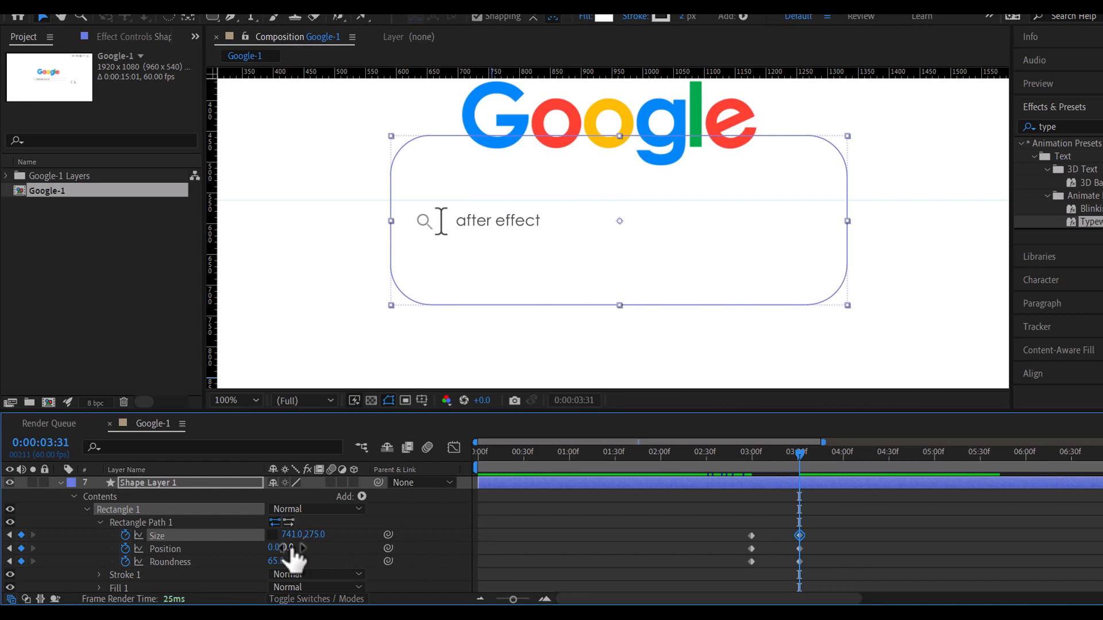
pyautogui.moveTo(291, 550); pyautogui.dragTo(362, 553)
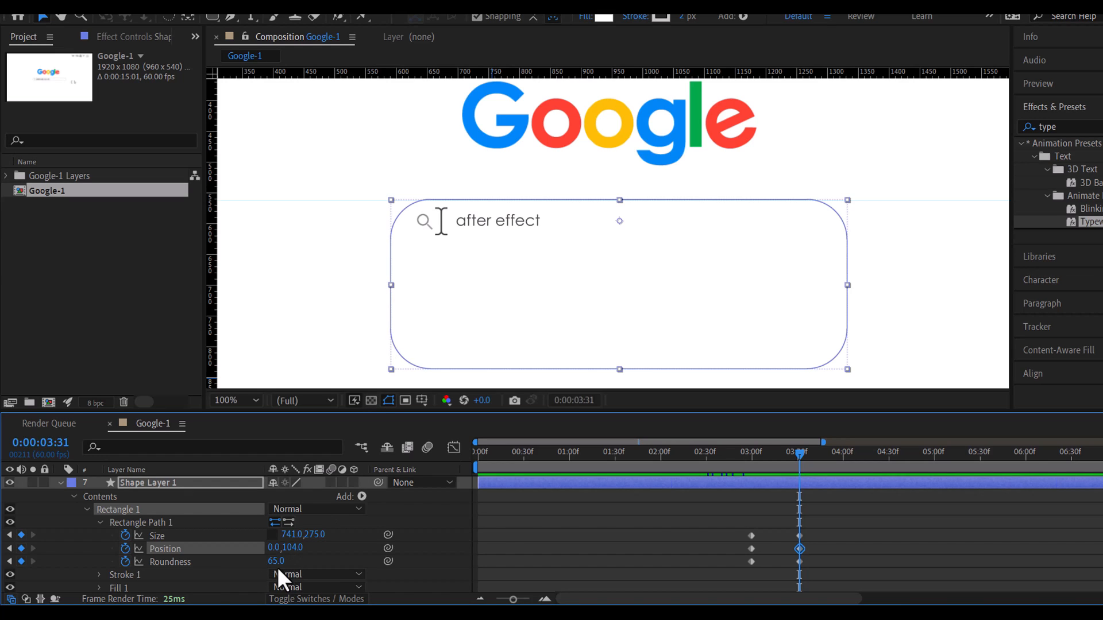
pyautogui.moveTo(275, 562); pyautogui.dragTo(252, 562)
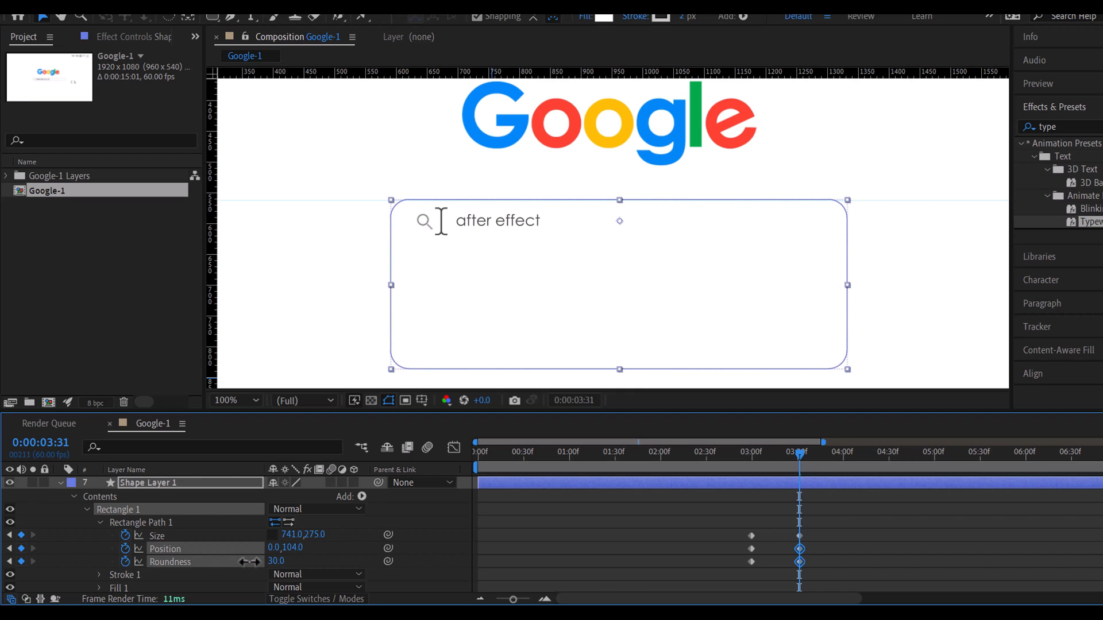
# Fit the composition in view and, at 0:00:03:31, change the rectangle's Size to 741, 325 and Position to 0, 129
pyautogui.moveTo(795, 451); pyautogui.dragTo(819, 463)
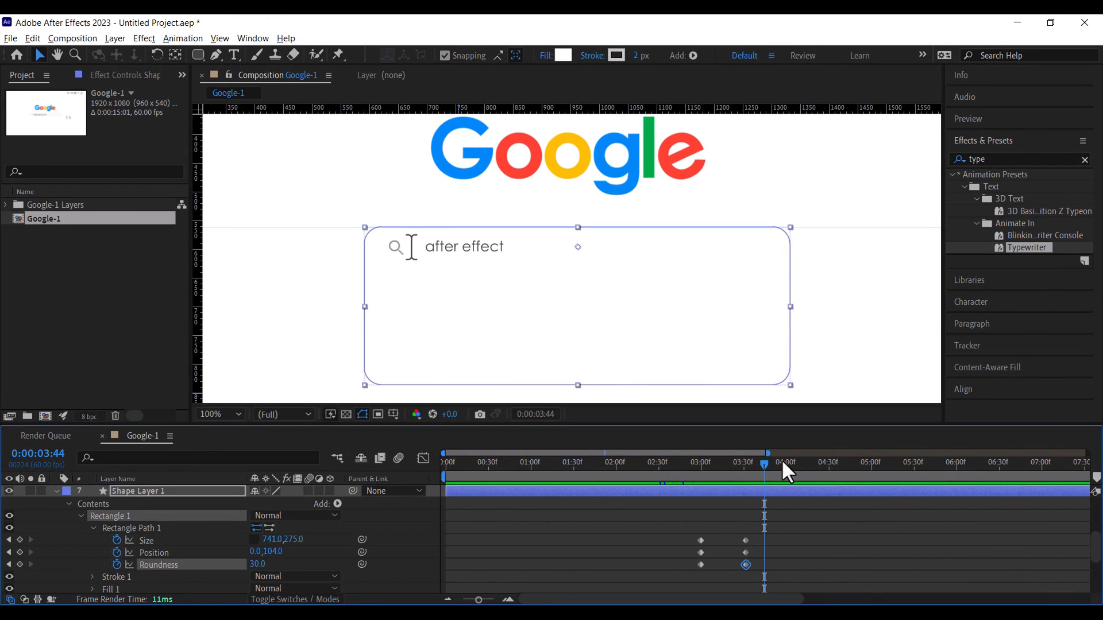
pyautogui.click(221, 414)
pyautogui.click(235, 163)
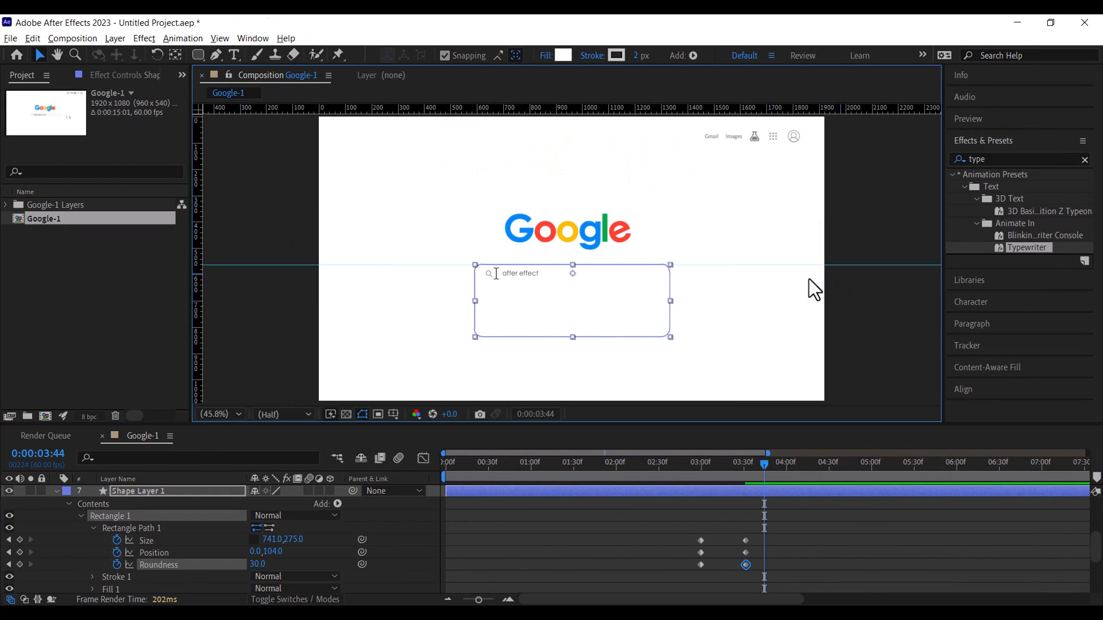
pyautogui.moveTo(756, 477); pyautogui.dragTo(745, 477)
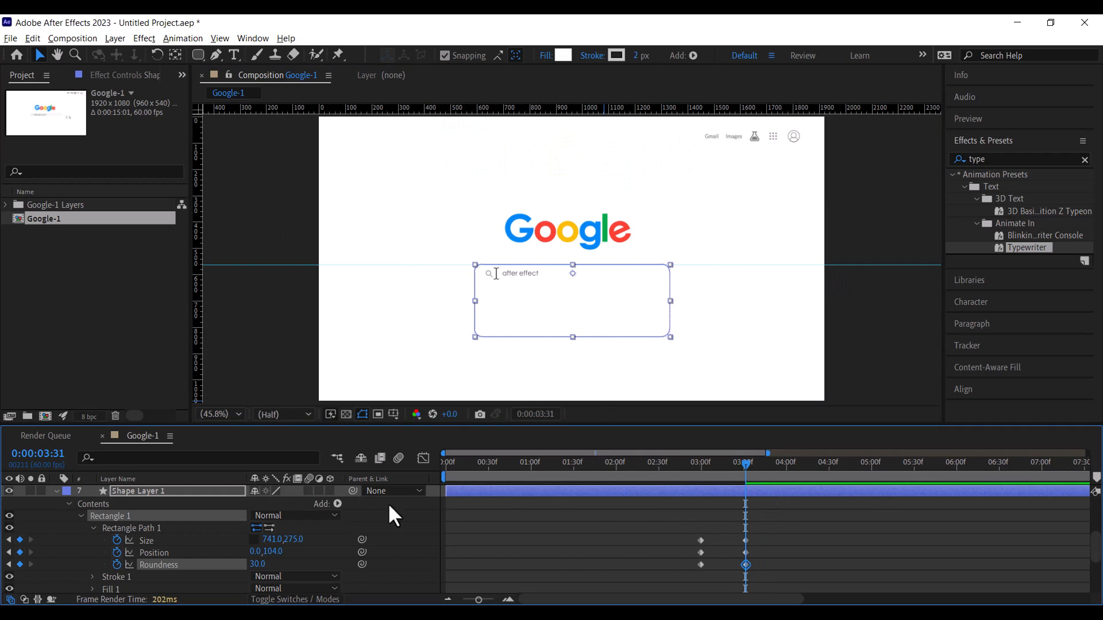
pyautogui.moveTo(291, 540)
pyautogui.mouseDown()
pyautogui.moveTo(335, 544)
pyautogui.moveTo(285, 552)
pyautogui.mouseUp()
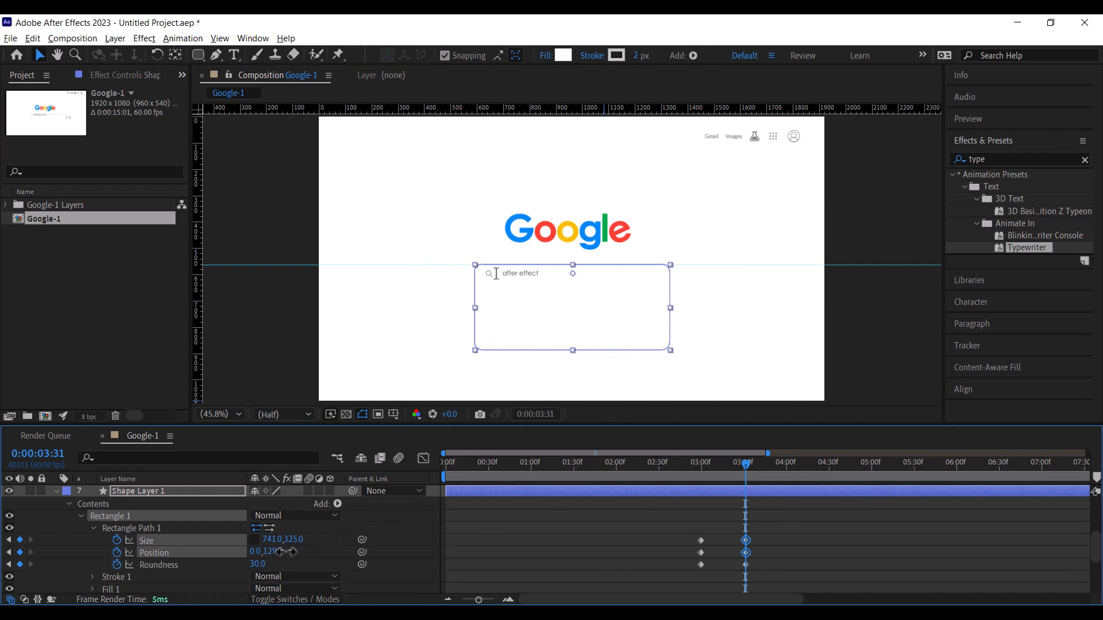
pyautogui.scroll(3, 539, 258)
pyautogui.scroll(-2, 600, 196)
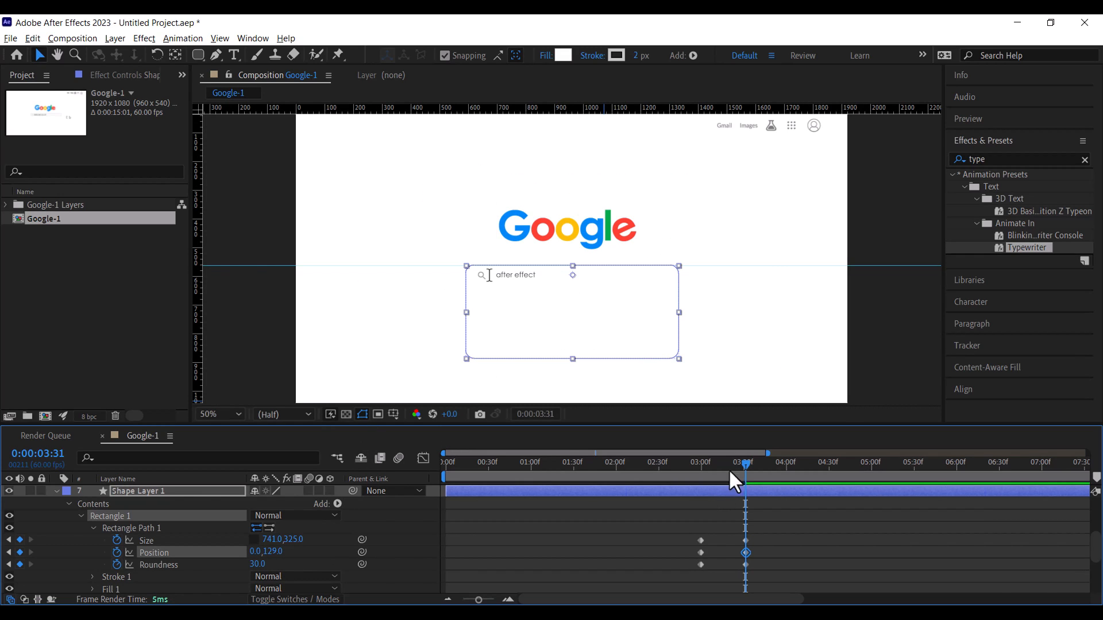
# Scrub through the search box expansion up to 0:00:03:30 and view it with the shape layer deselected
pyautogui.moveTo(729, 469)
pyautogui.mouseDown()
pyautogui.moveTo(712, 469)
pyautogui.moveTo(762, 468)
pyautogui.moveTo(690, 468)
pyautogui.moveTo(760, 474)
pyautogui.moveTo(743, 478)
pyautogui.mouseUp()
pyautogui.click(886, 298)
pyautogui.press('h')
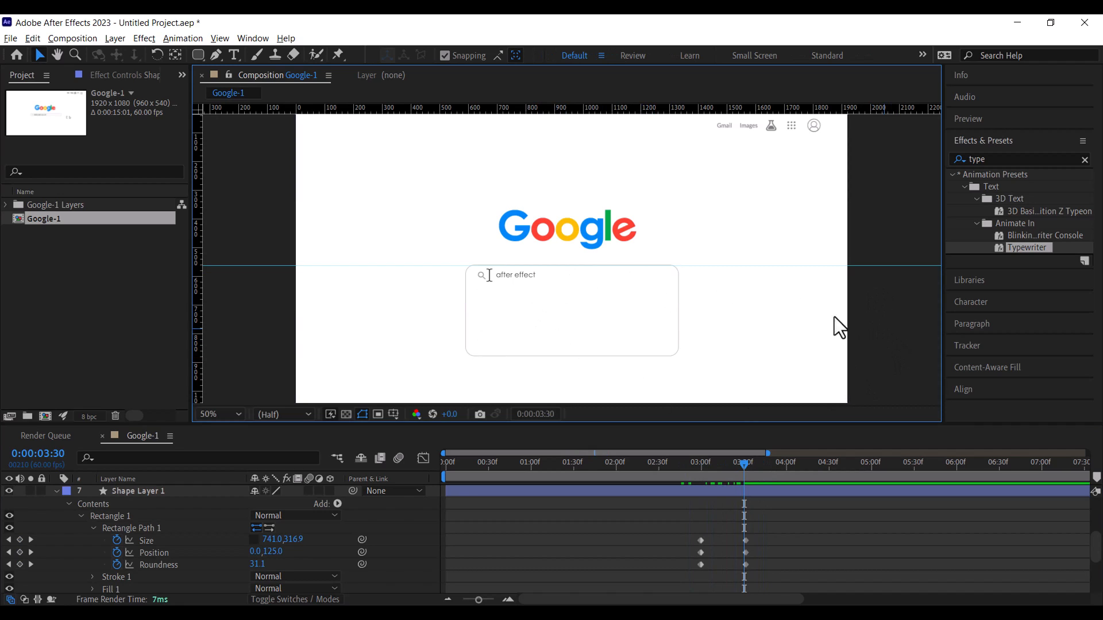
pyautogui.moveTo(695, 353); pyautogui.dragTo(702, 313)
pyautogui.press('v')
# Switch to Google.ai in Illustrator and copy all six lines of the suggestion text block beside the search box
pyautogui.click(530, 304)
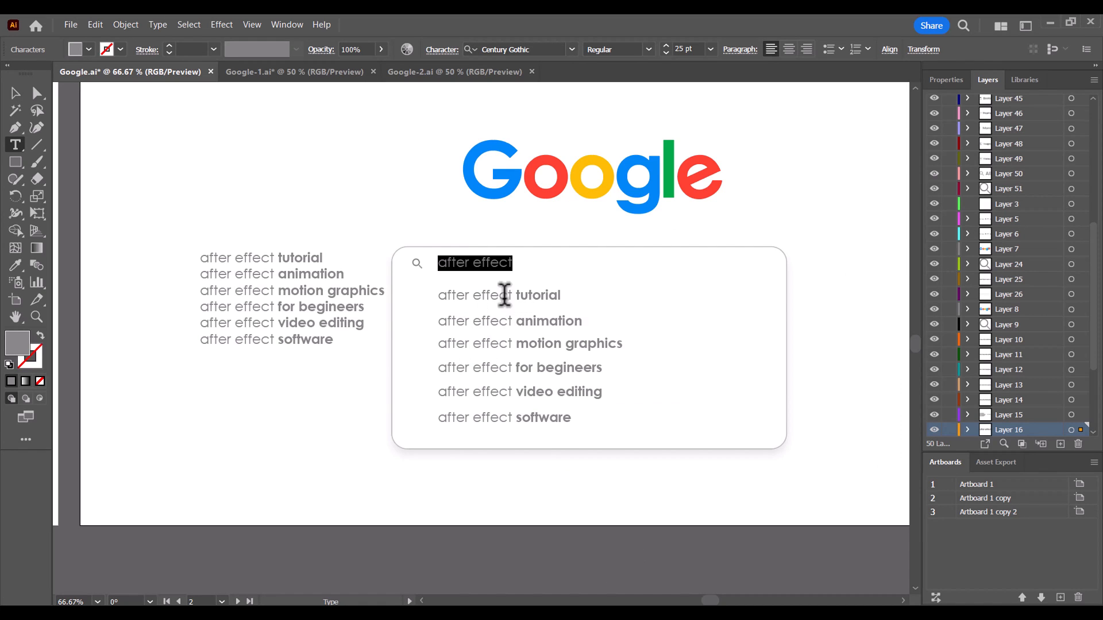
pyautogui.click(311, 282)
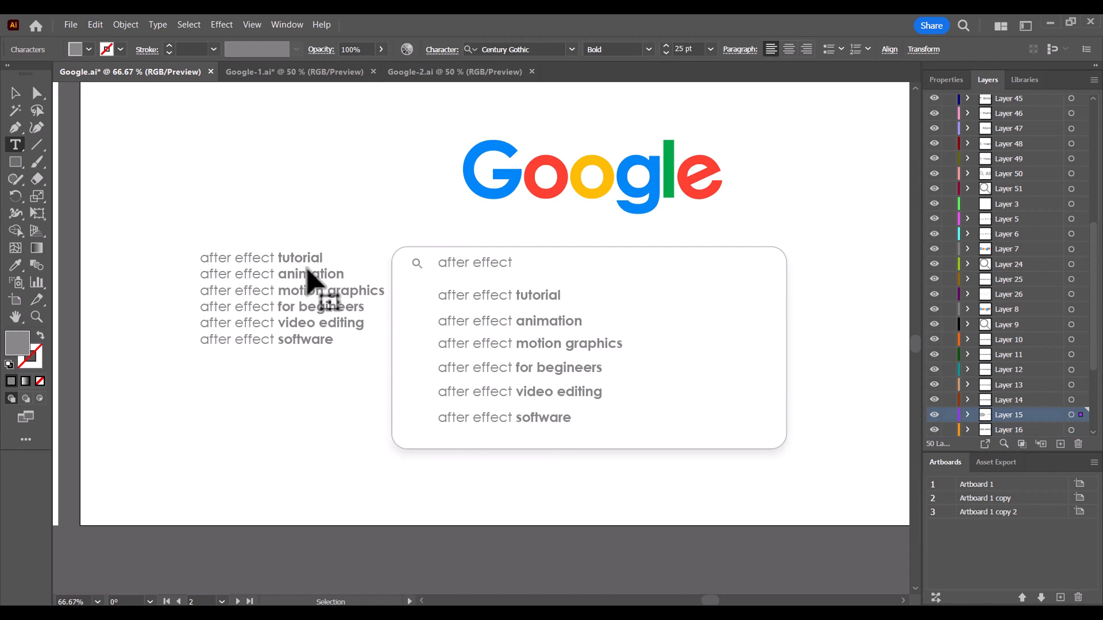
pyautogui.hotkey('ctrl', 'a')
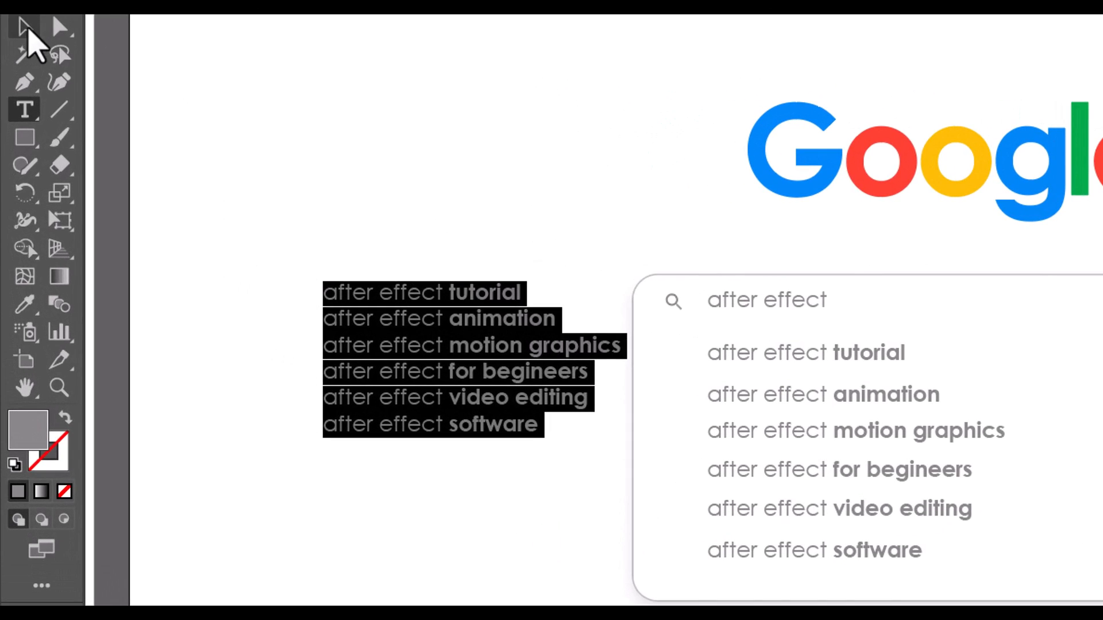
pyautogui.click(17, 85)
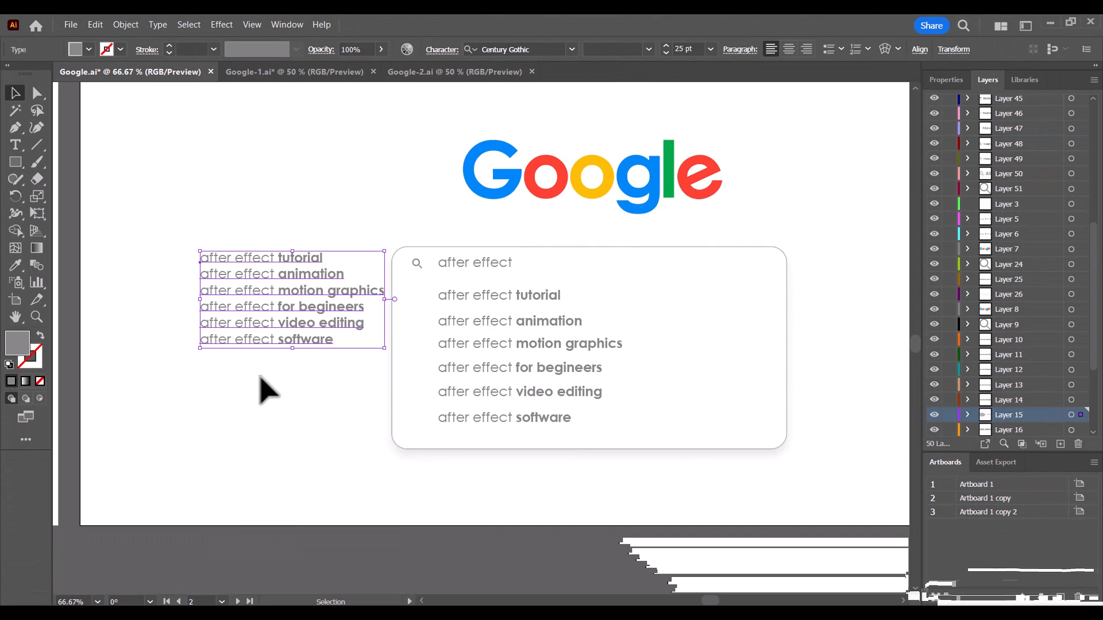
pyautogui.press('t')
pyautogui.click(308, 308)
pyautogui.hotkey('ctrl', 'a')
pyautogui.hotkey('ctrl', 'c')
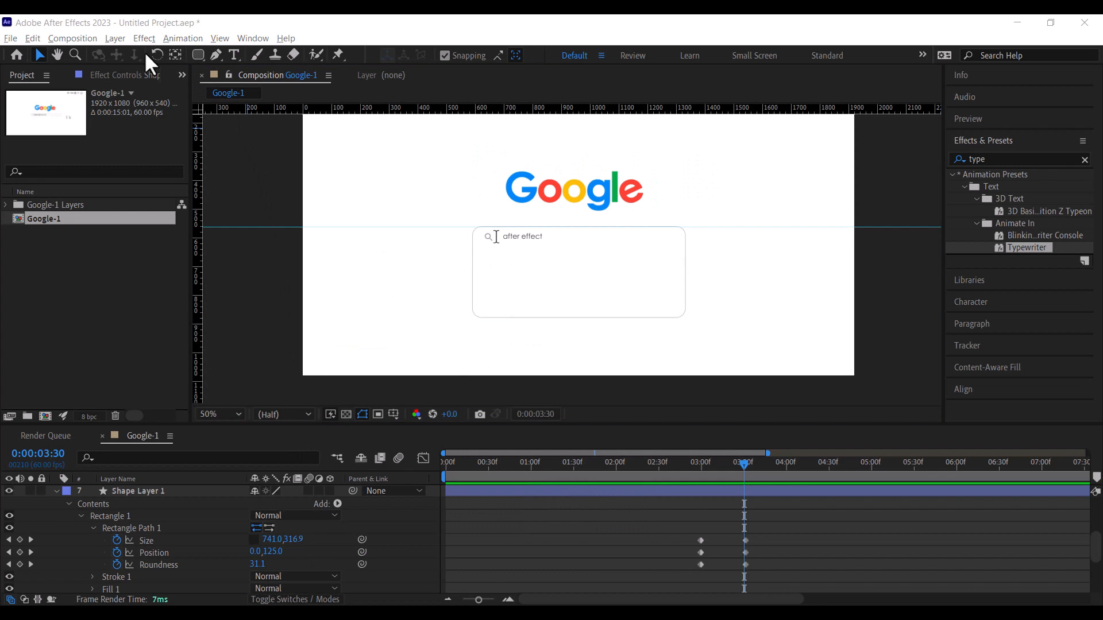
# Return to After Effects and paste the suggestions as a text layer inside the expanded search box, below the query
pyautogui.click(235, 56)
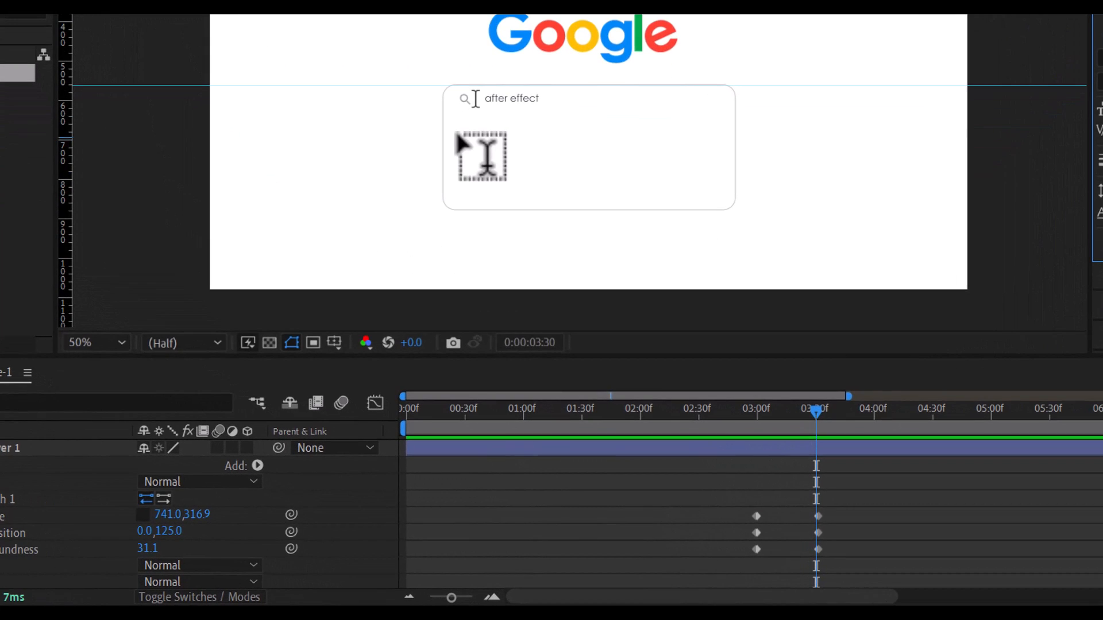
pyautogui.hotkey('ctrl', 'v')
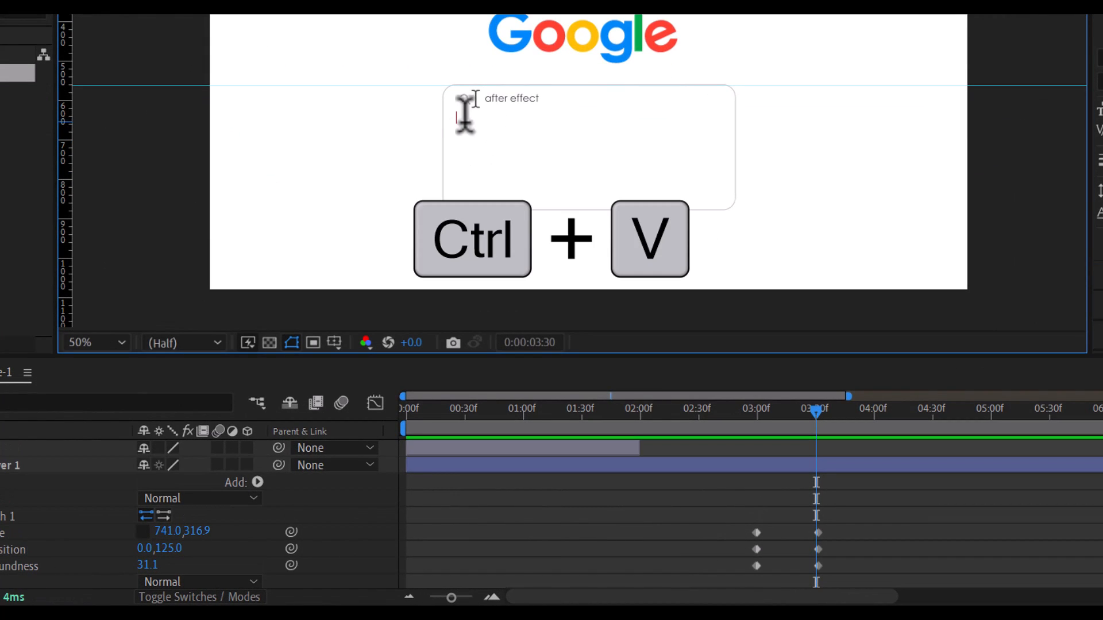
pyautogui.press('Escape')
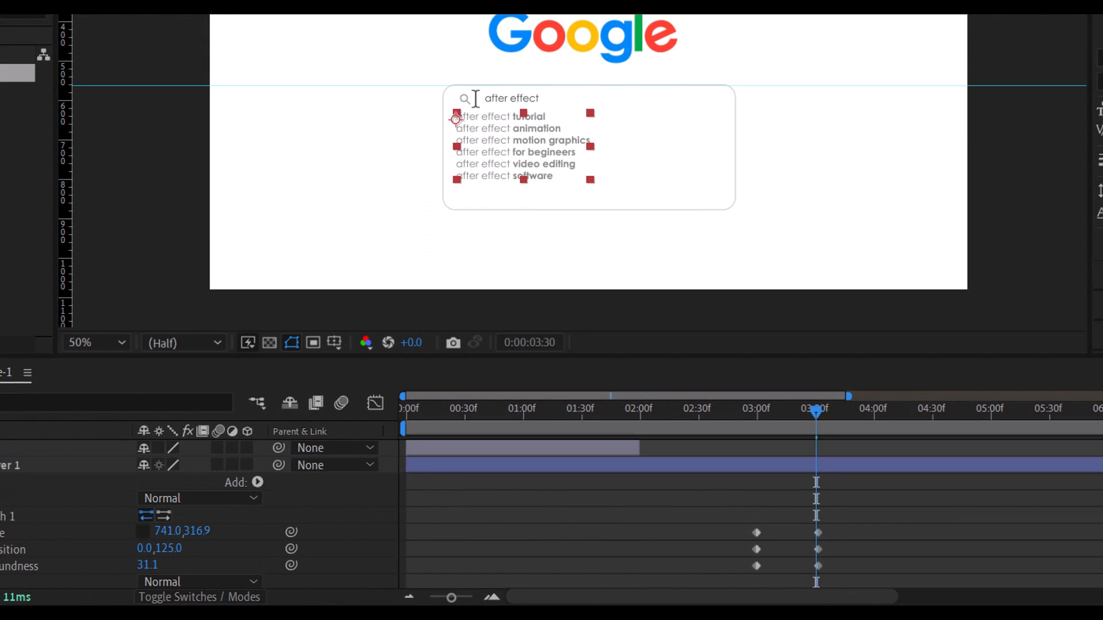
# Align the suggestion text block beneath the start of the query inside the search box and set its leading to 43 px
pyautogui.scroll(1, 549, 133)
pyautogui.moveTo(549, 134); pyautogui.dragTo(522, 84)
pyautogui.moveTo(450, 69); pyautogui.dragTo(512, 69)
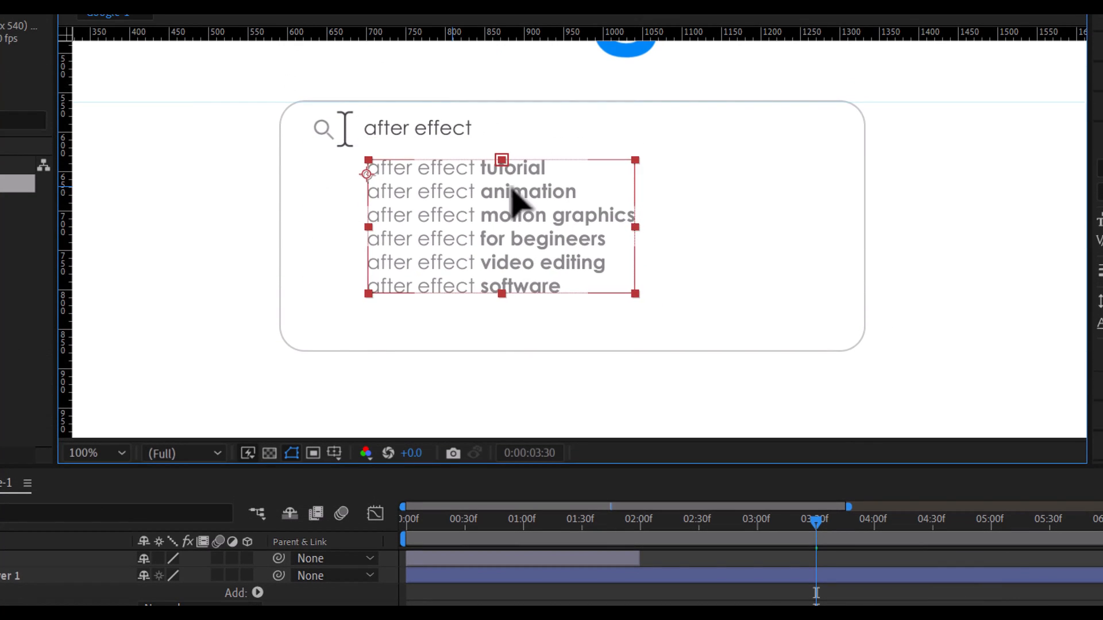
pyautogui.hotkey('shift', 'Up')
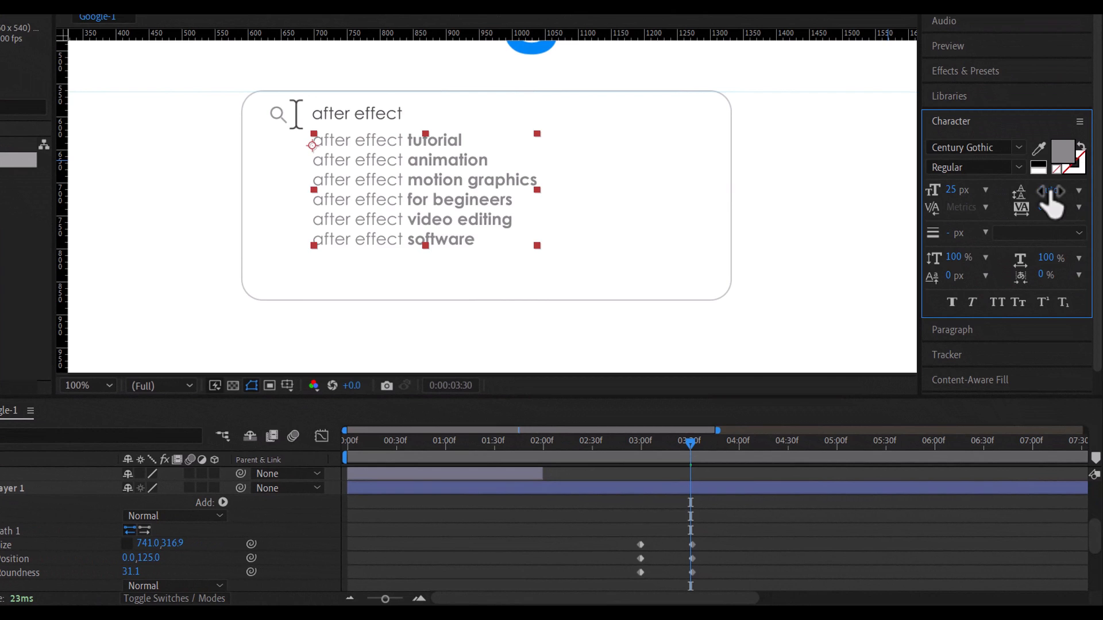
pyautogui.moveTo(1063, 246); pyautogui.dragTo(1074, 244)
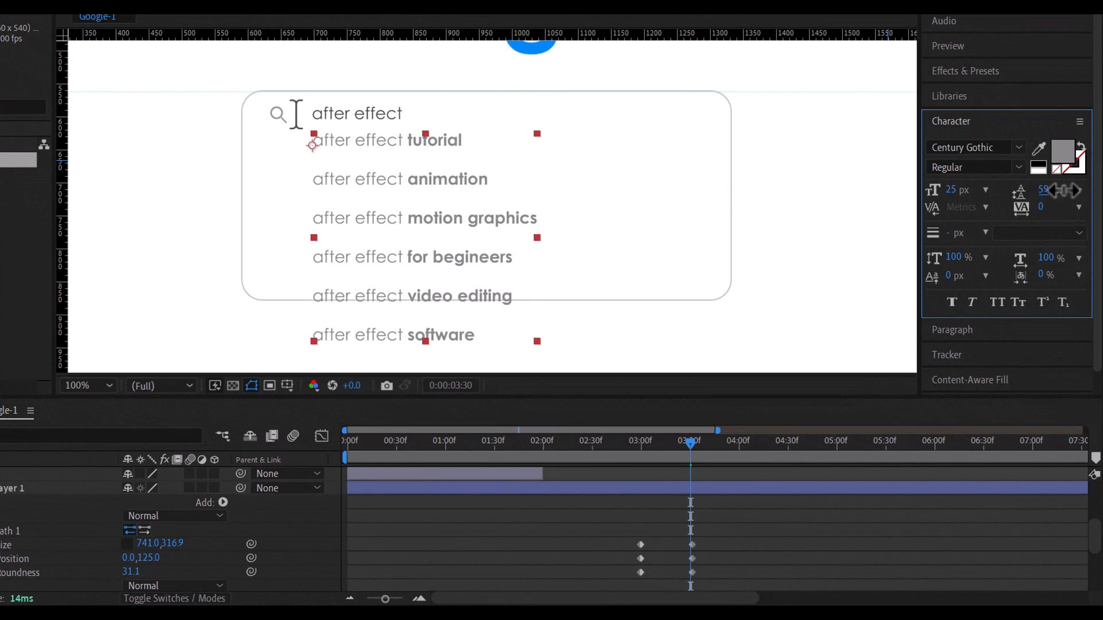
pyautogui.moveTo(1063, 191); pyautogui.dragTo(1054, 191)
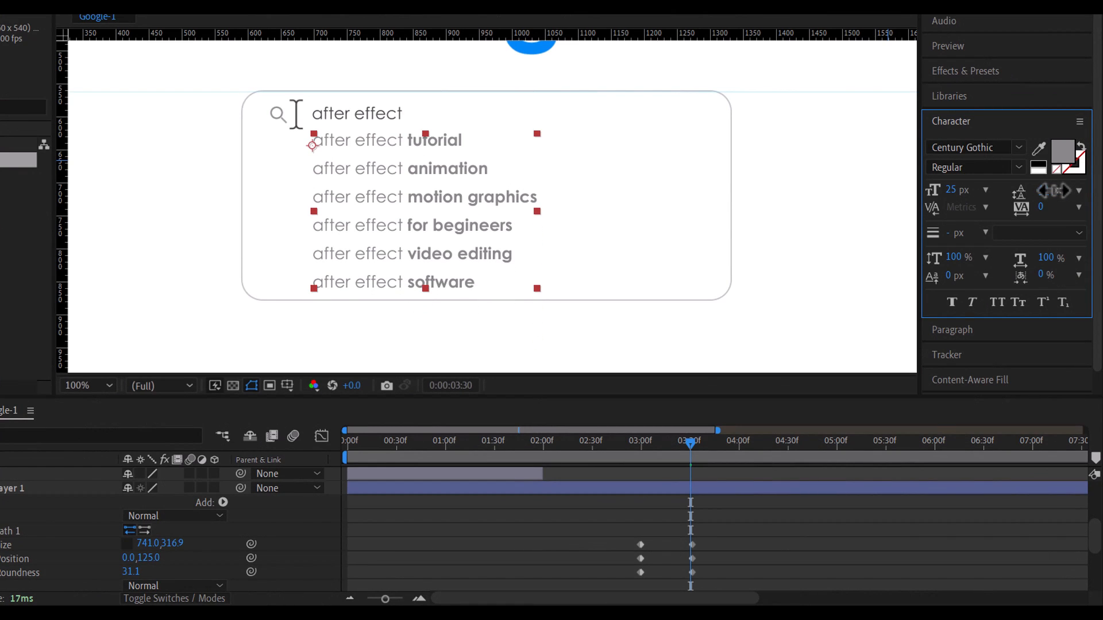
# Delete the last suggestion line, "after effect software", from the text layer
pyautogui.click(443, 283)
pyautogui.hotkey('ctrl', 'a')
pyautogui.click(482, 281)
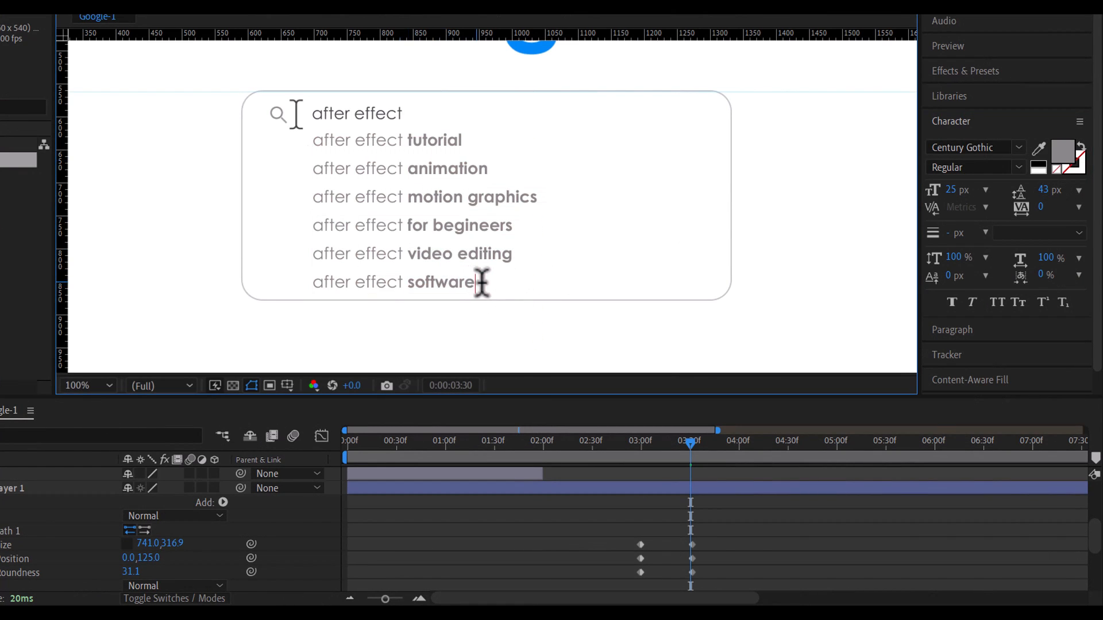
pyautogui.moveTo(483, 281); pyautogui.dragTo(305, 283)
pyautogui.press('BackSpace')
pyautogui.press('BackSpace')
pyautogui.press('Escape')
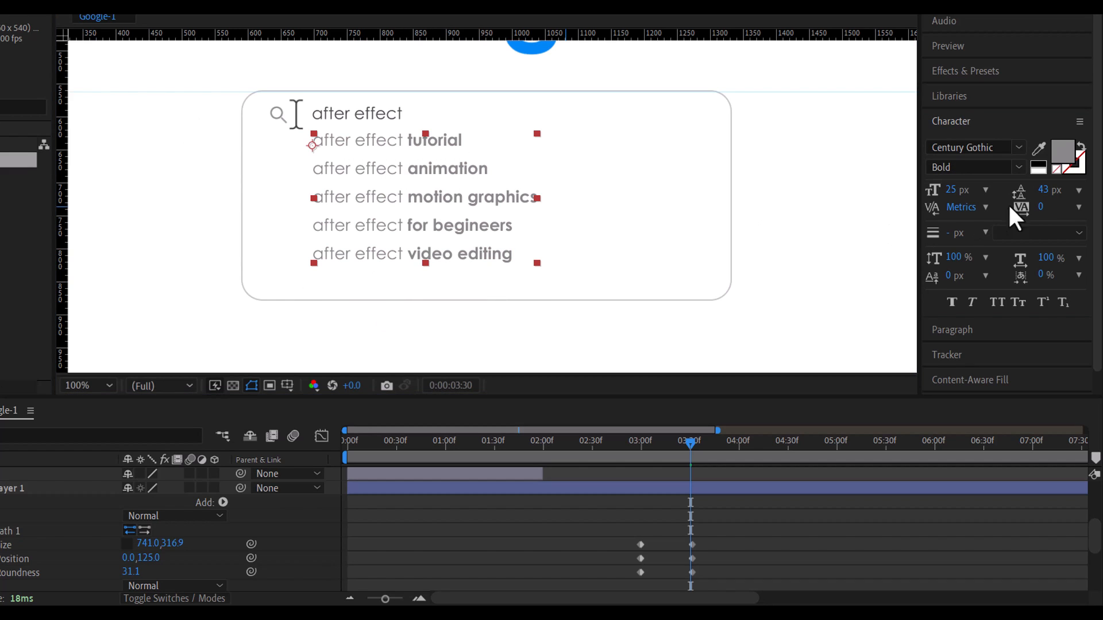
# Set the suggestion text's leading to 48 px and colour to 4D4D4D, with the block shifted slightly down in the box
pyautogui.moveTo(1043, 189)
pyautogui.mouseDown()
pyautogui.moveTo(1068, 189)
pyautogui.moveTo(1050, 190)
pyautogui.moveTo(1056, 203)
pyautogui.mouseUp()
pyautogui.moveTo(457, 198); pyautogui.dragTo(458, 204)
pyautogui.click(1067, 151)
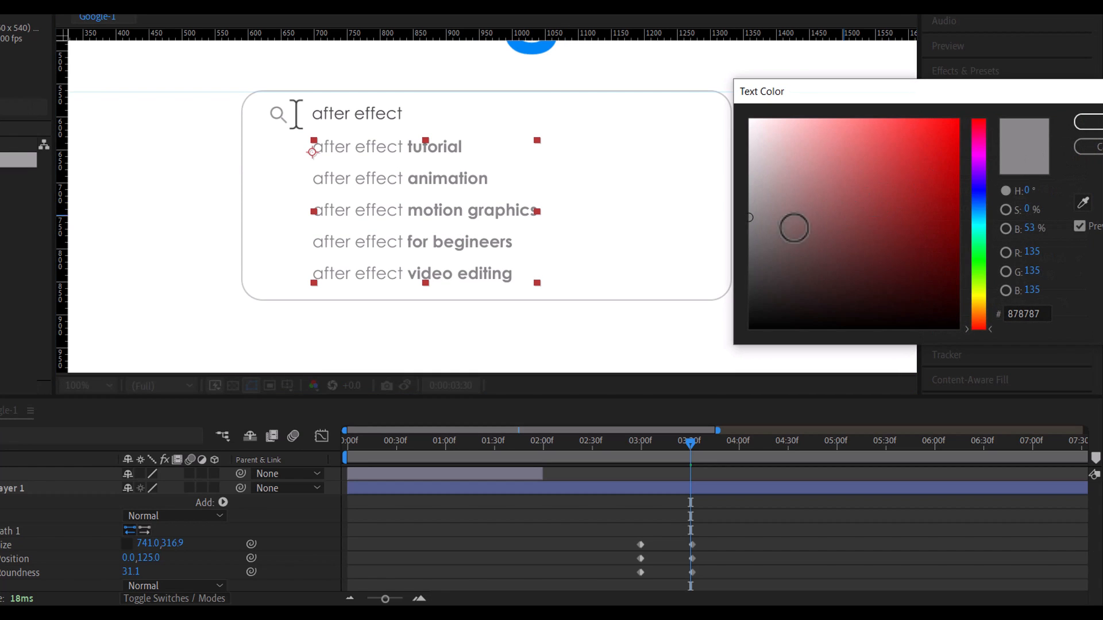
pyautogui.moveTo(755, 217); pyautogui.dragTo(730, 264)
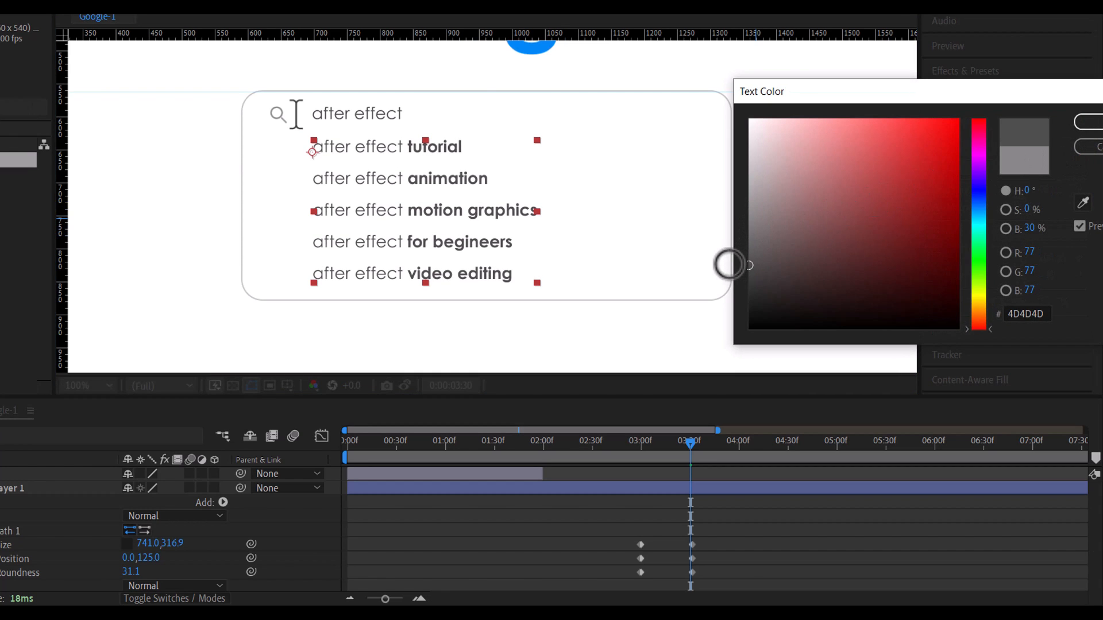
pyautogui.press('Return')
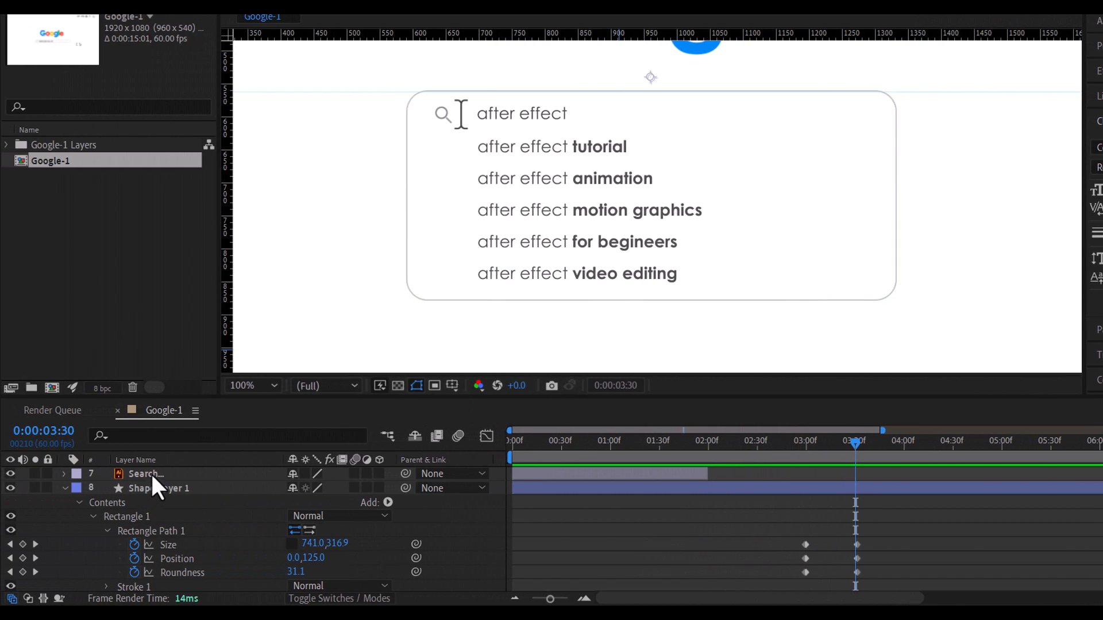
# Shift the suggestions text layer in time so that it starts at 0:00:03:21, while the search box is expanding
pyautogui.click(152, 474)
pyautogui.click(476, 212)
pyautogui.scroll(-2, 173, 486)
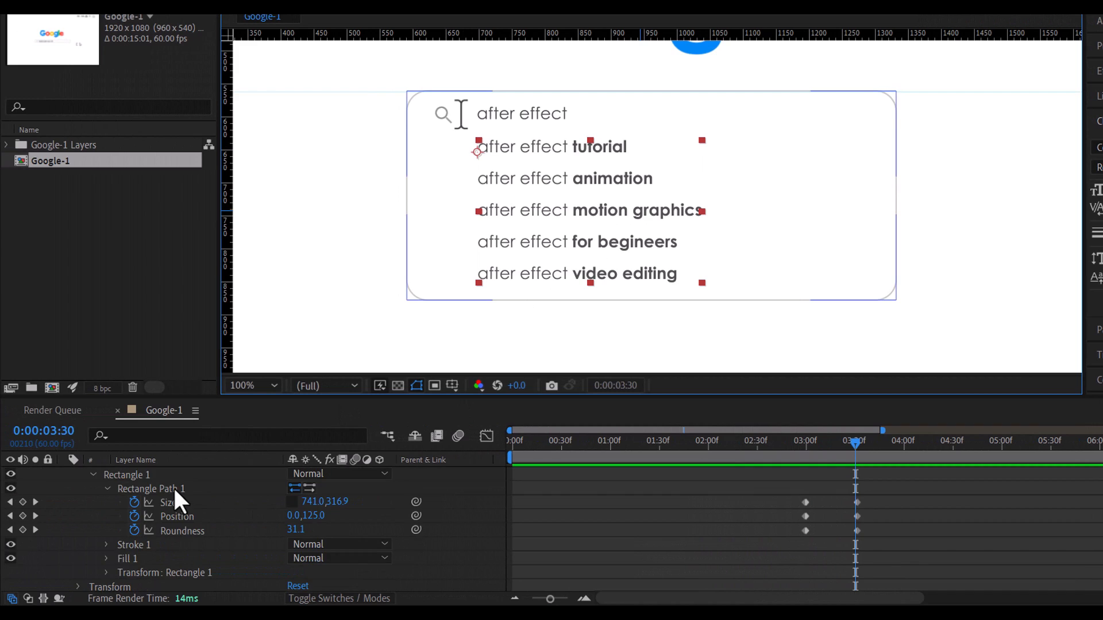
pyautogui.scroll(5, 173, 486)
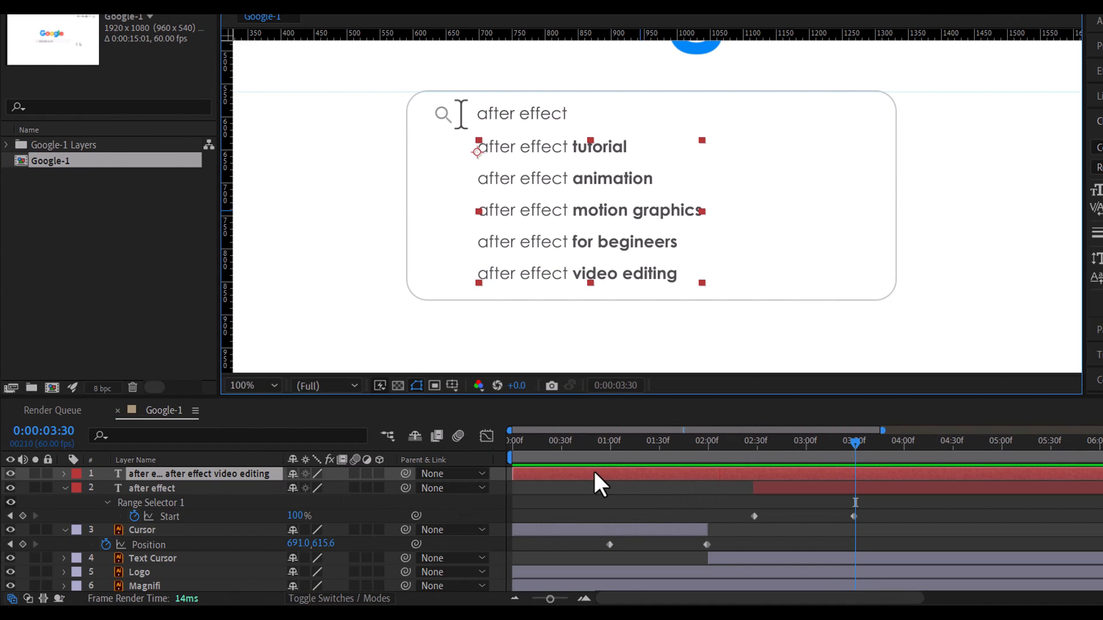
pyautogui.moveTo(594, 473); pyautogui.dragTo(860, 474)
pyautogui.moveTo(787, 459); pyautogui.dragTo(854, 478)
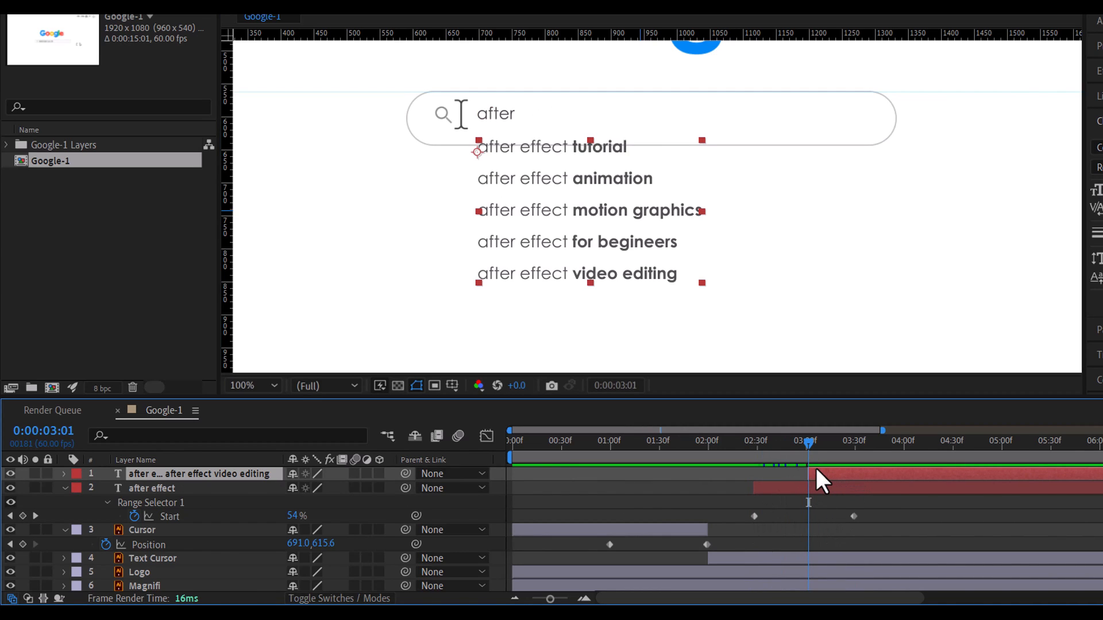
pyautogui.moveTo(813, 450); pyautogui.dragTo(879, 488)
pyautogui.click(843, 450)
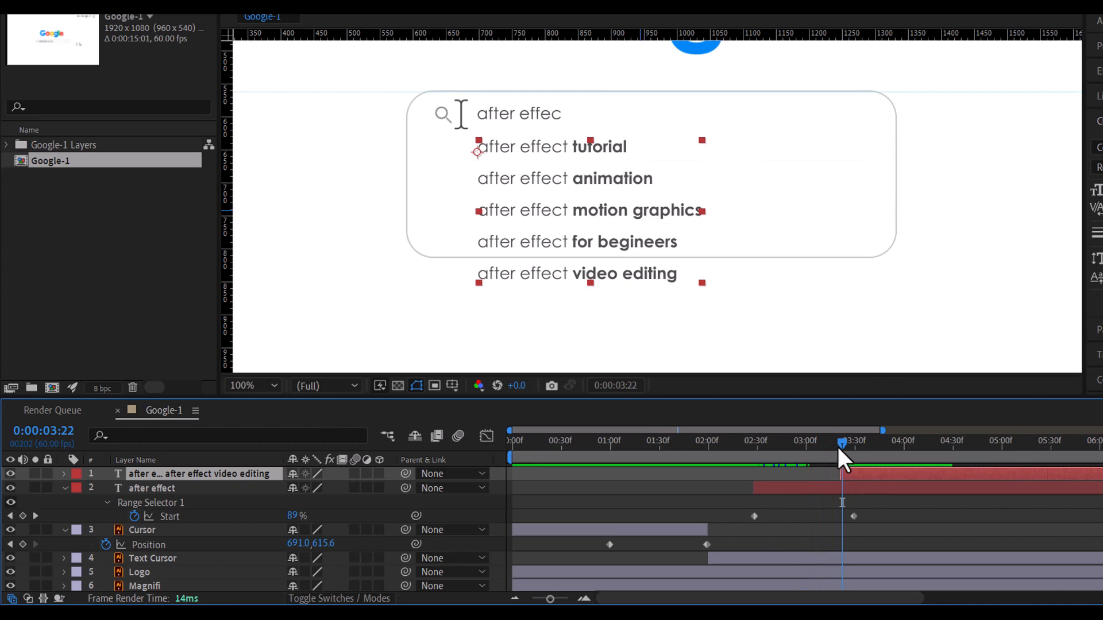
pyautogui.moveTo(839, 446)
pyautogui.mouseDown()
pyautogui.moveTo(820, 453)
pyautogui.moveTo(849, 460)
pyautogui.moveTo(856, 447)
pyautogui.moveTo(840, 451)
pyautogui.mouseUp()
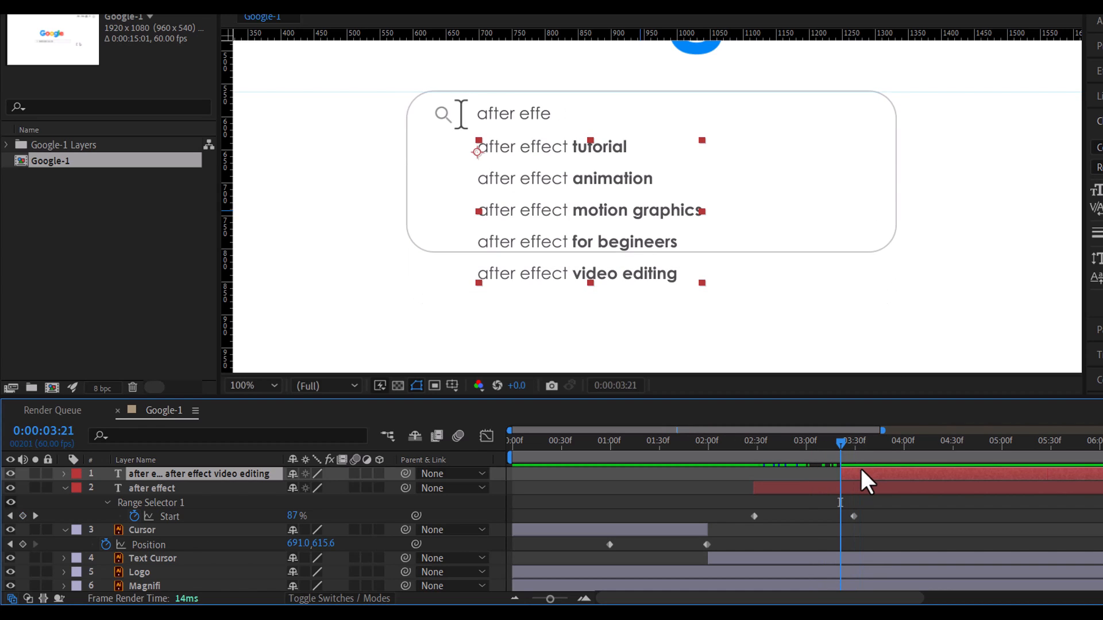
# Add an Opacity text animator to the suggestions layer and base its range selector on Lines
pyautogui.click(65, 474)
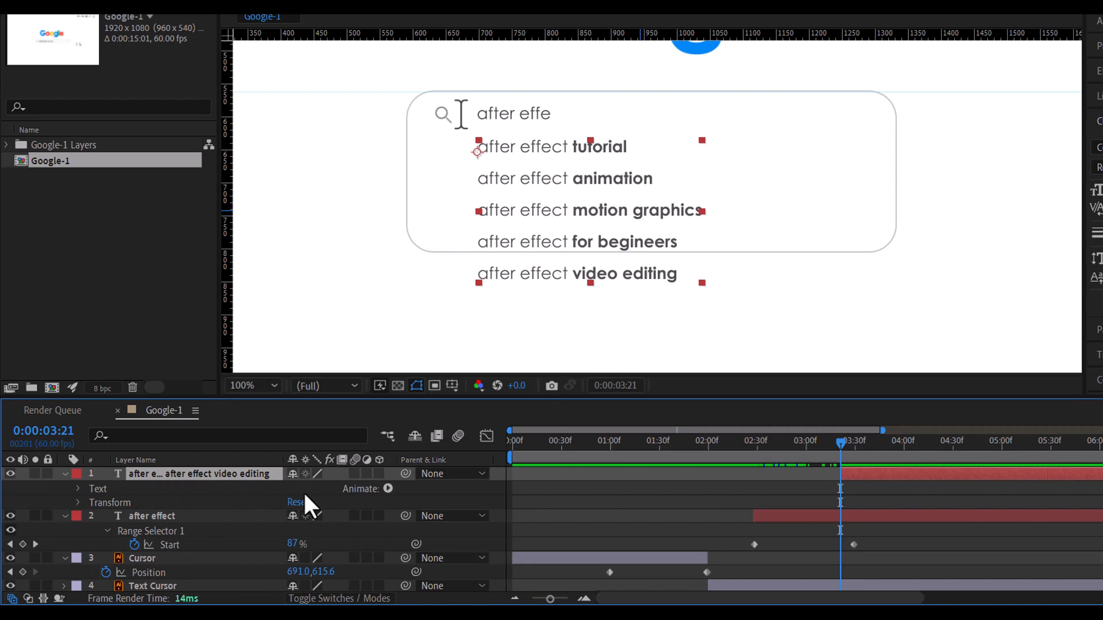
pyautogui.click(388, 489)
pyautogui.click(440, 297)
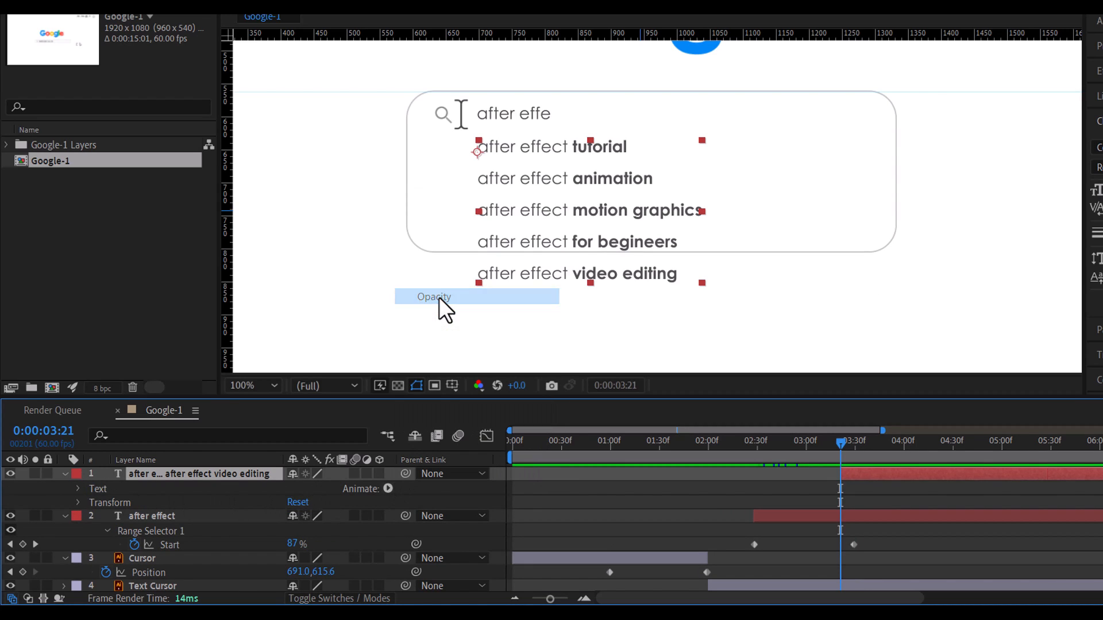
pyautogui.click(106, 559)
pyautogui.scroll(-3, 141, 534)
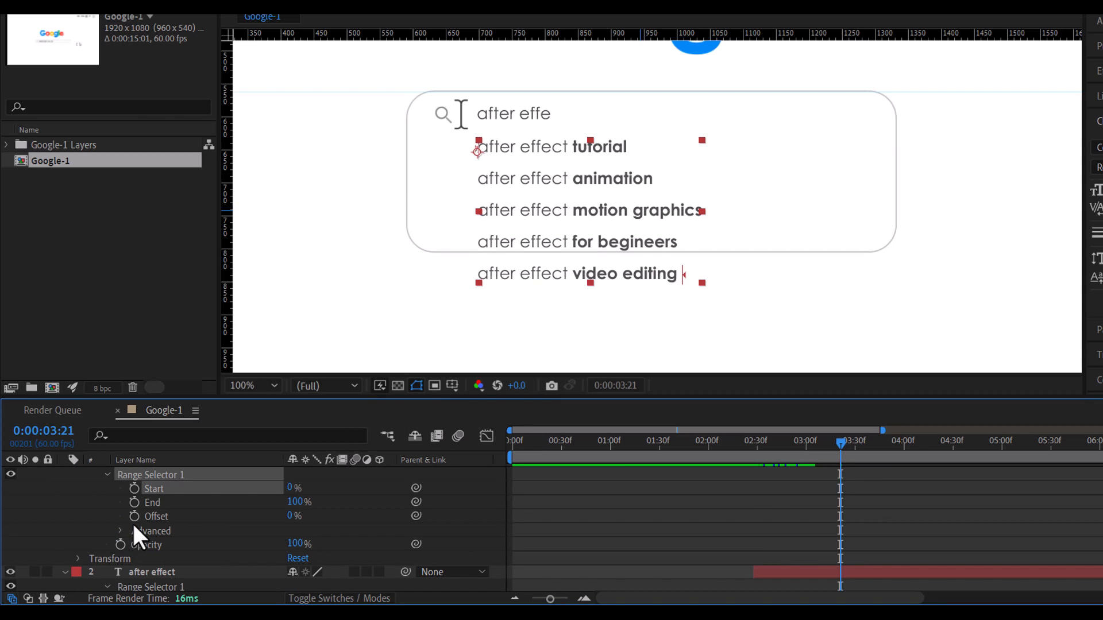
pyautogui.click(121, 530)
pyautogui.scroll(-2, 123, 543)
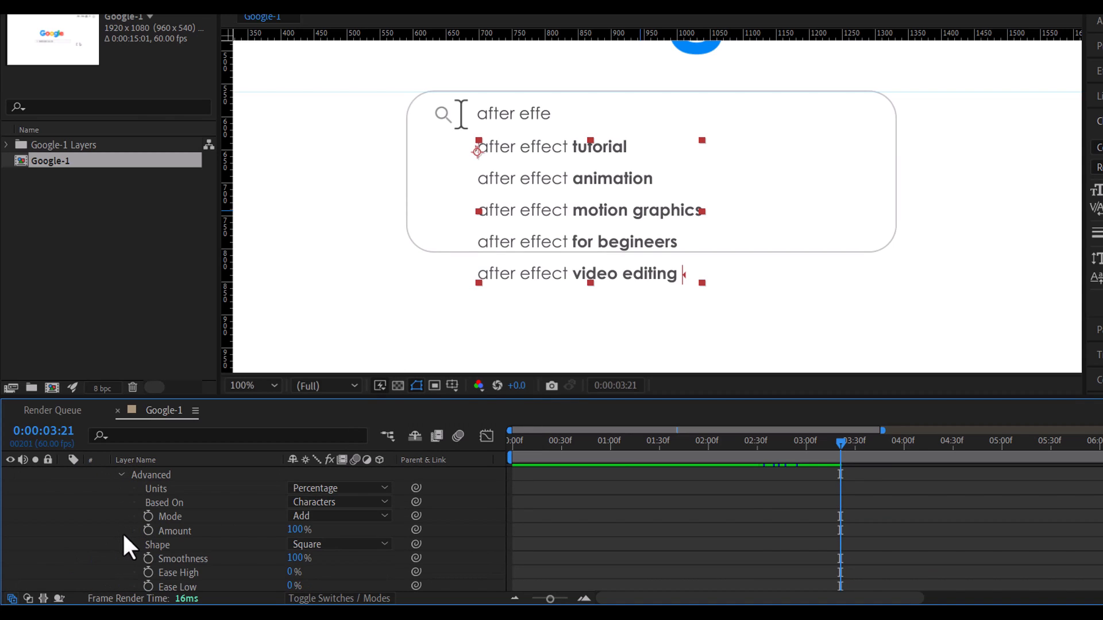
pyautogui.click(323, 503)
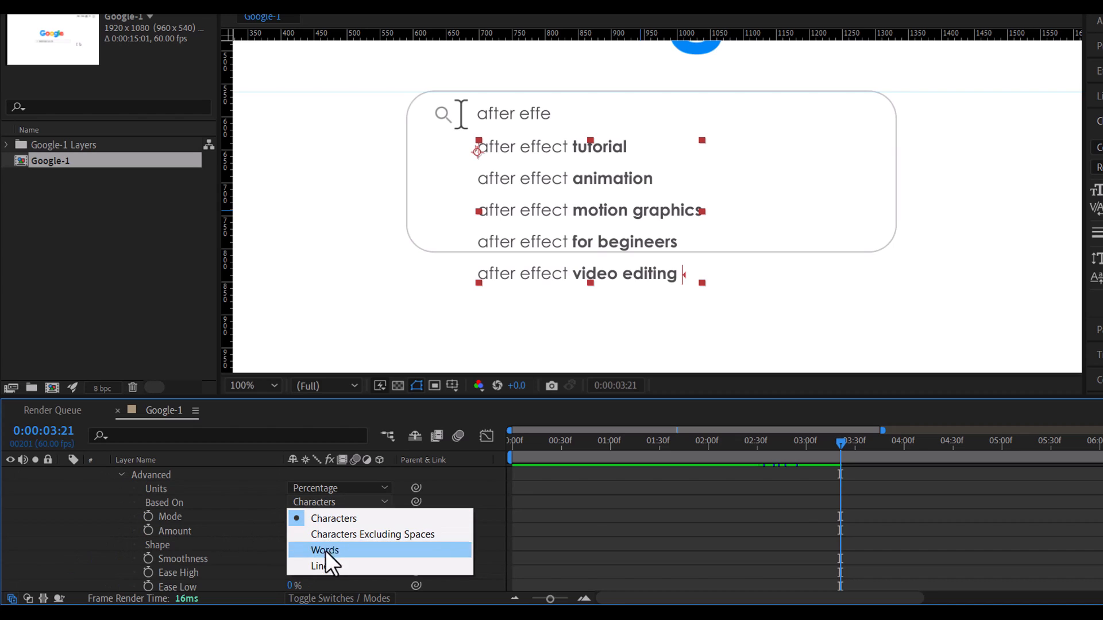
pyautogui.click(321, 566)
pyautogui.scroll(1, 184, 520)
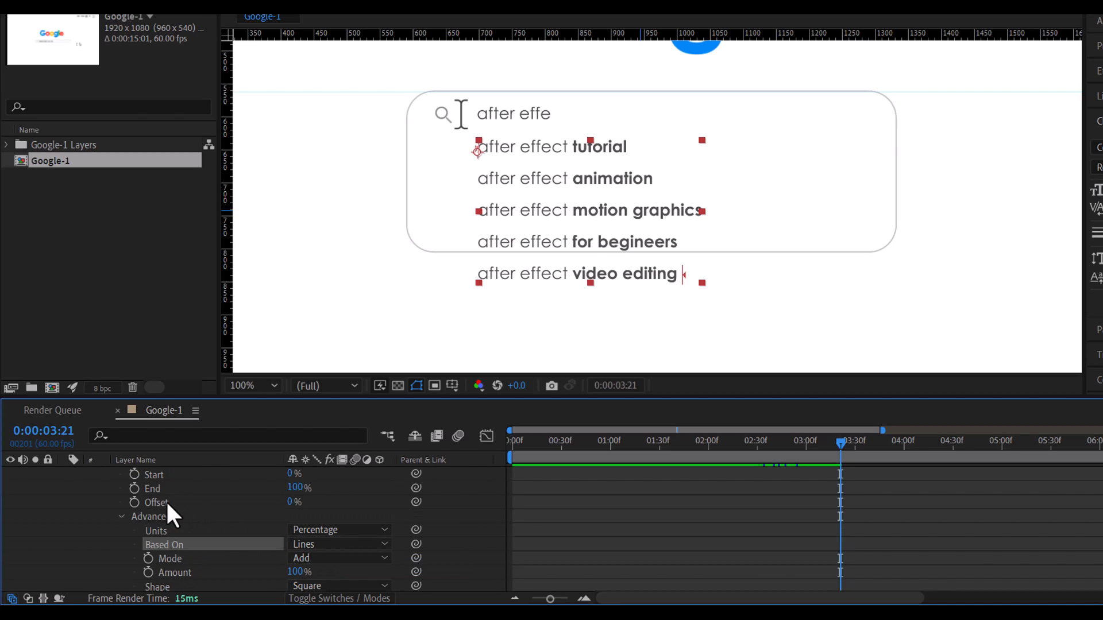
pyautogui.click(122, 517)
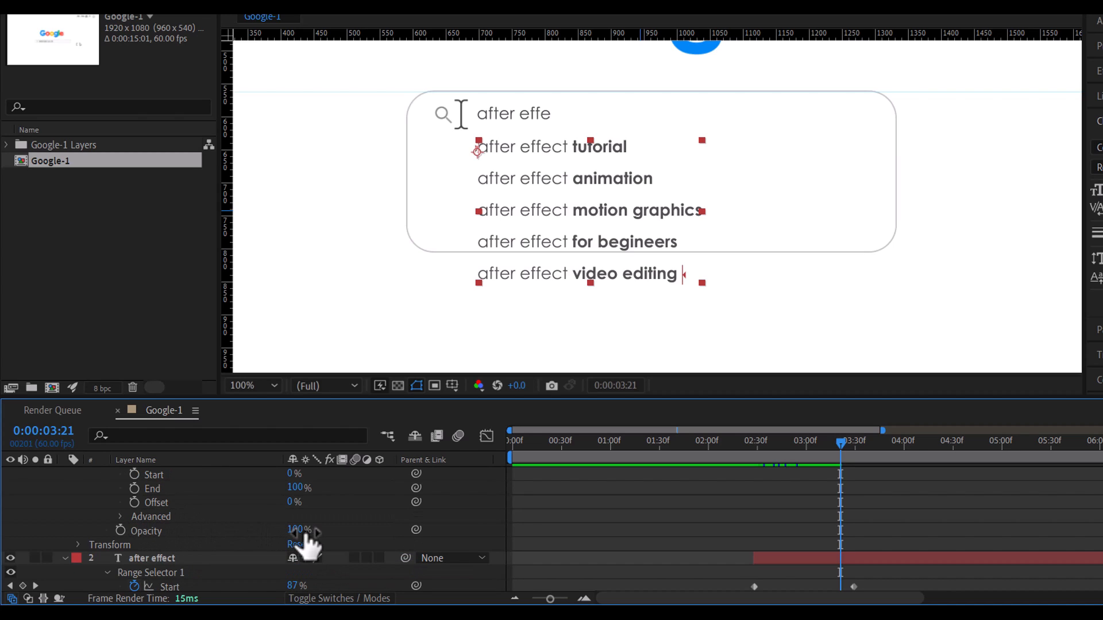
# Set the Opacity of the suggestions' text animator to 0%
pyautogui.moveTo(295, 530); pyautogui.dragTo(244, 532)
pyautogui.moveTo(290, 473); pyautogui.dragTo(265, 488)
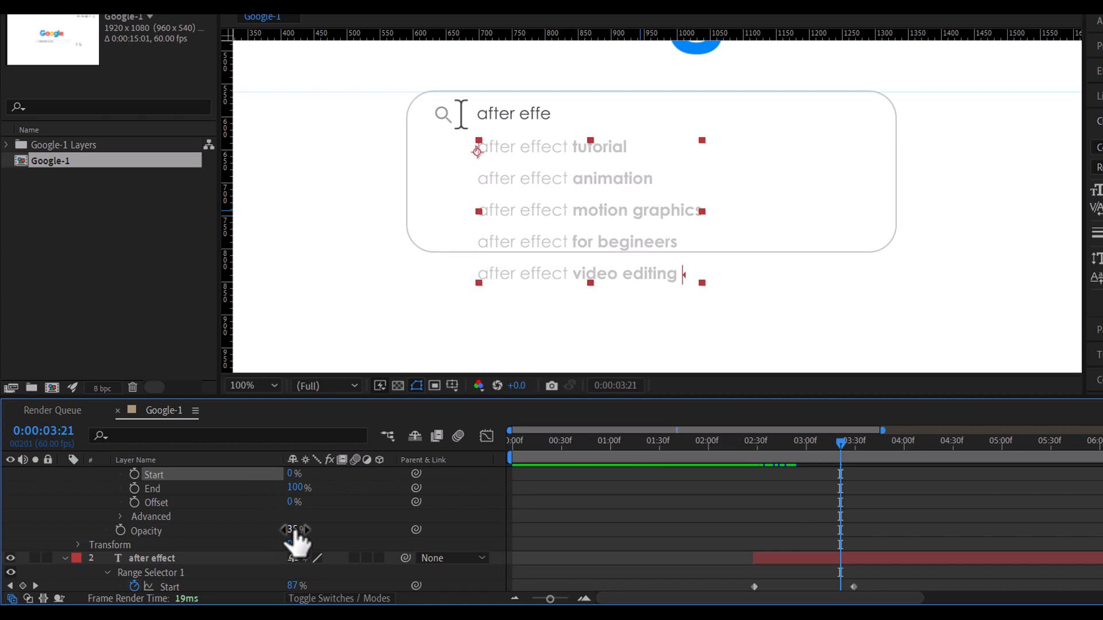
pyautogui.moveTo(294, 530); pyautogui.dragTo(247, 529)
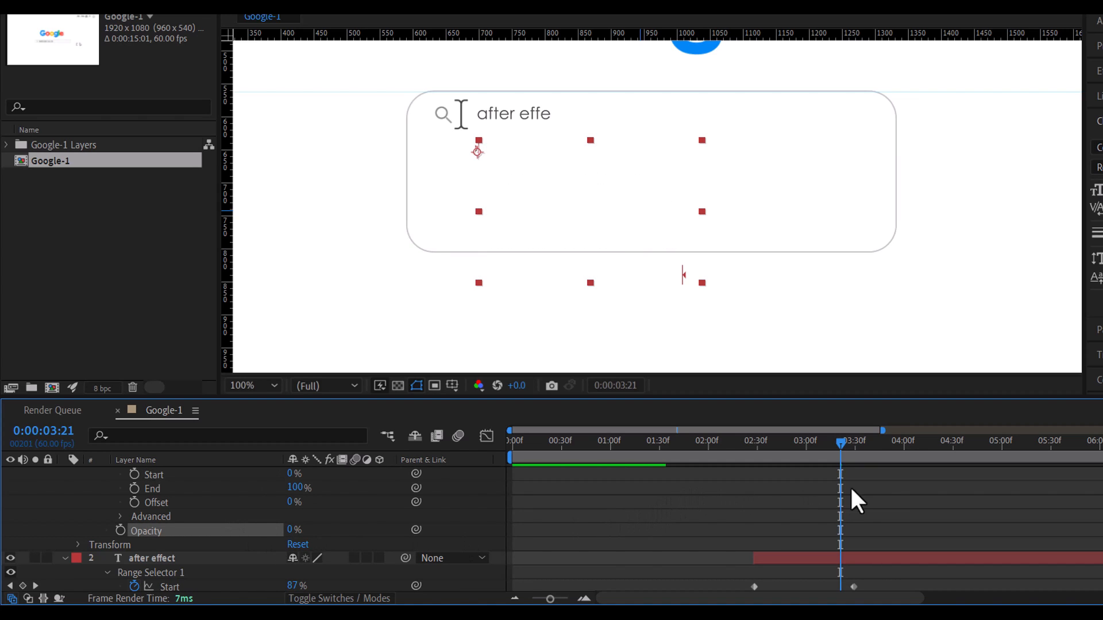
# Keyframe the suggestions' Range Selector Start at 0% at 0:00:03:21 and 100% at 0:00:04:00
pyautogui.scroll(4, 861, 500)
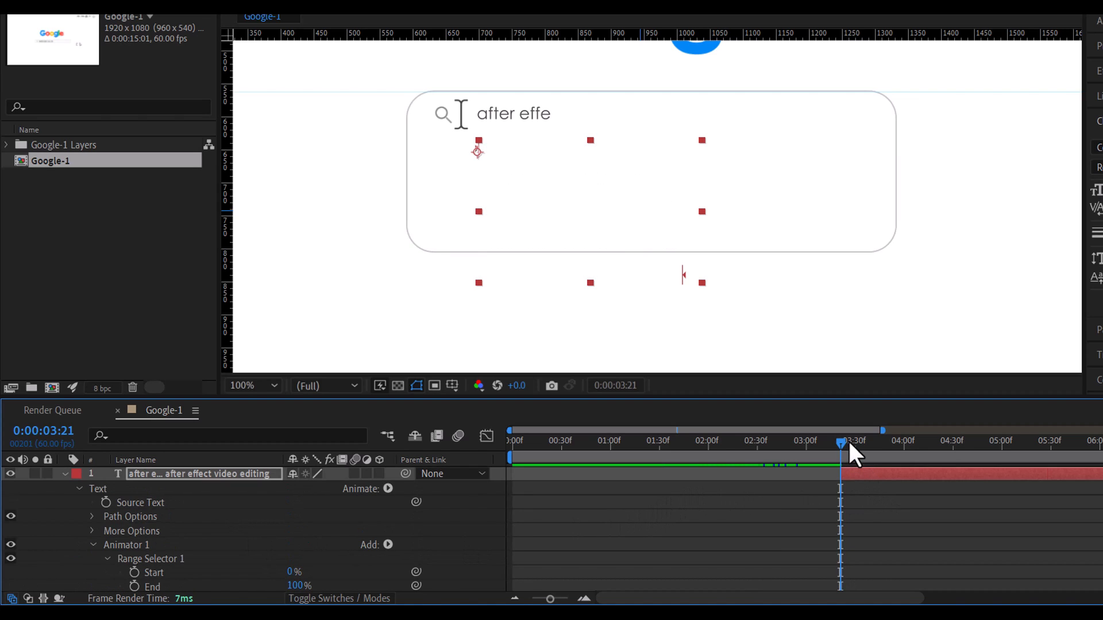
pyautogui.click(134, 573)
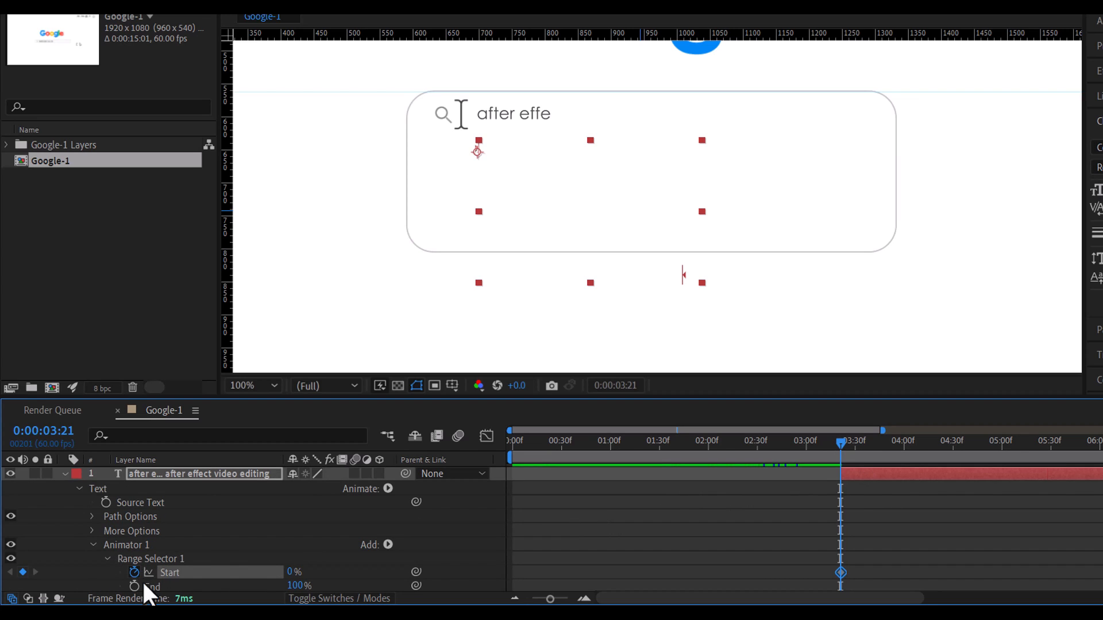
pyautogui.moveTo(845, 441); pyautogui.dragTo(906, 444)
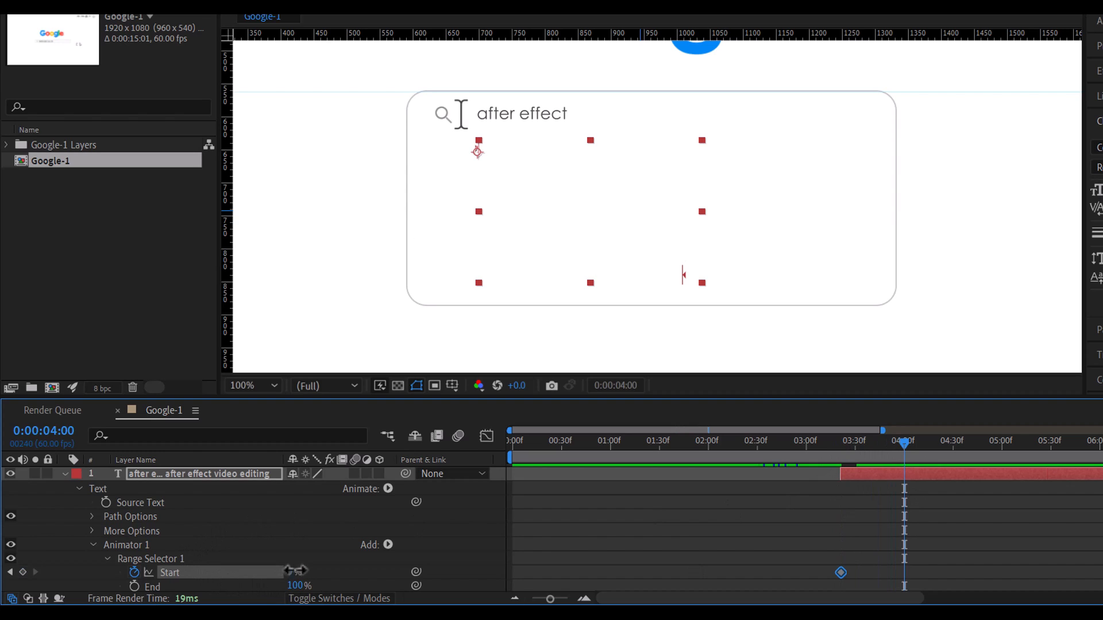
pyautogui.moveTo(295, 570); pyautogui.dragTo(423, 571)
# Preview the animation from the beginning through the suggestions' line-by-line reveal and deselect the text layer
pyautogui.moveTo(888, 441); pyautogui.dragTo(394, 439)
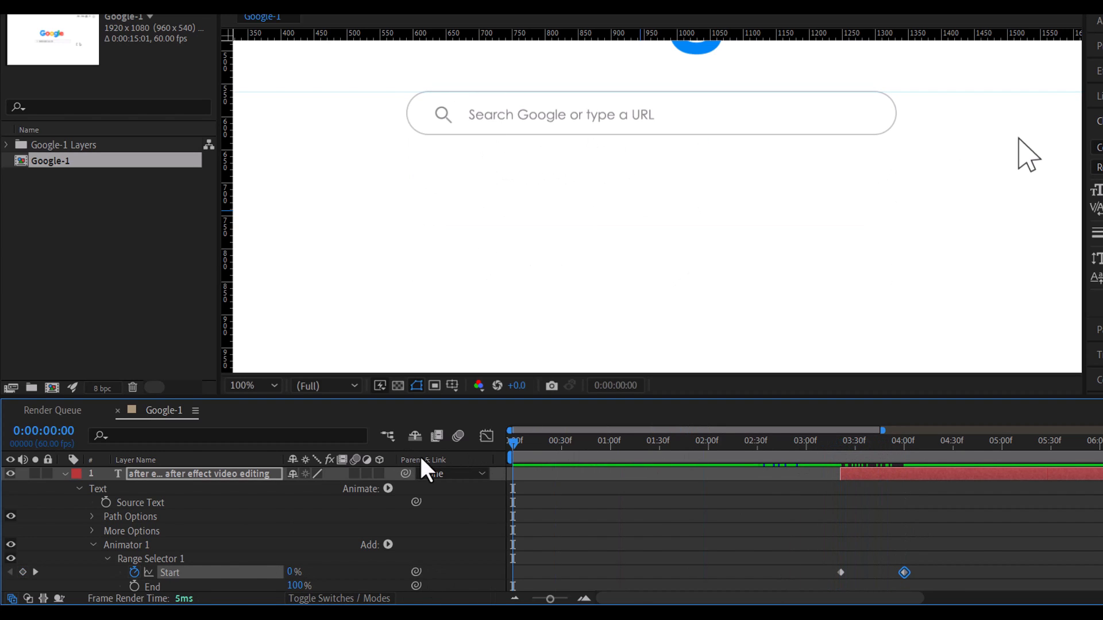
pyautogui.press('space')
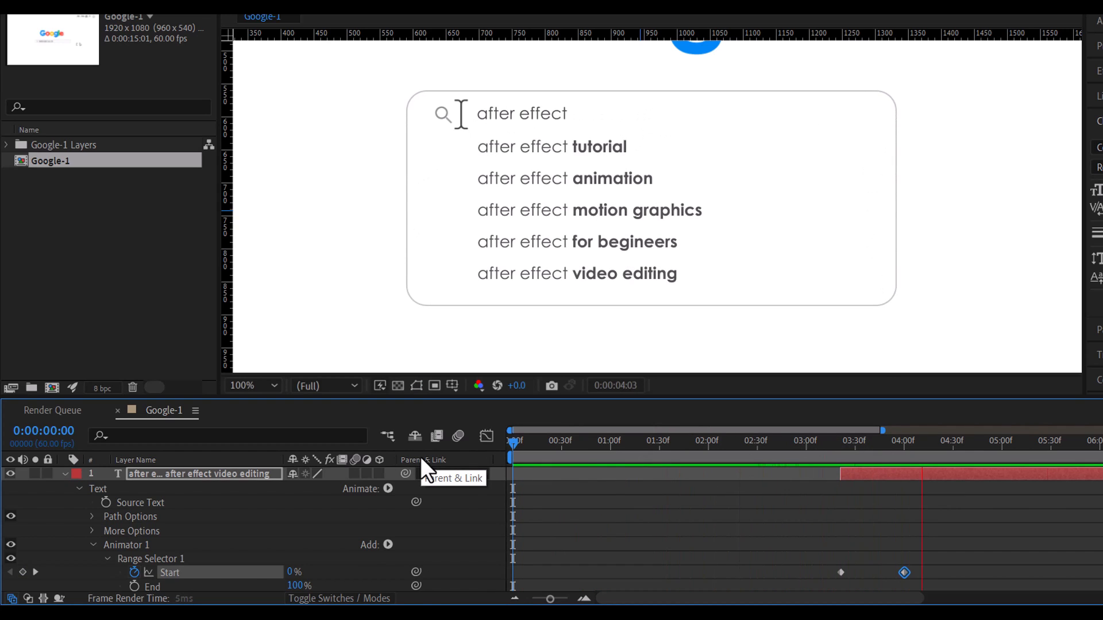
pyautogui.press('space')
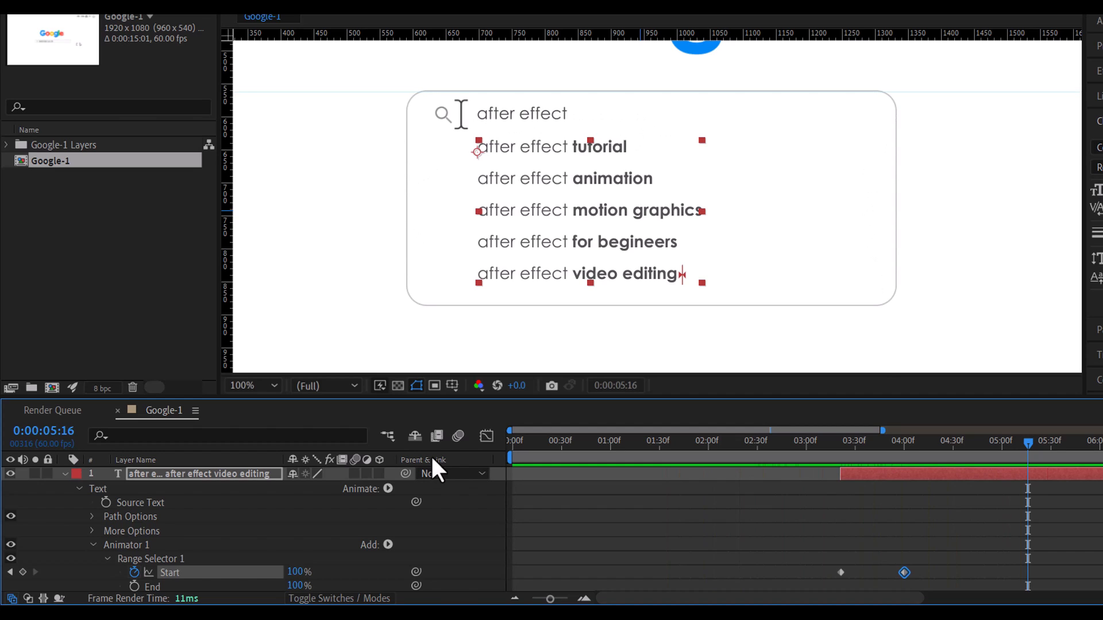
pyautogui.click(962, 316)
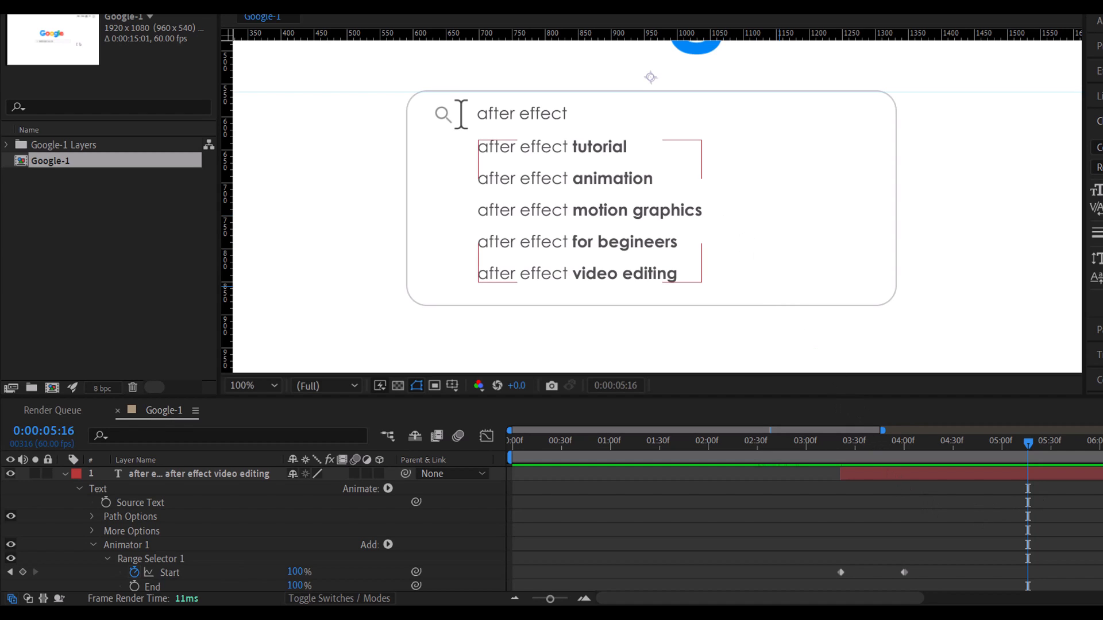
# Duplicate the Cursor layer and move the copy to start at 0:00:04:32, after the suggestions have appeared
pyautogui.scroll(-5, 253, 534)
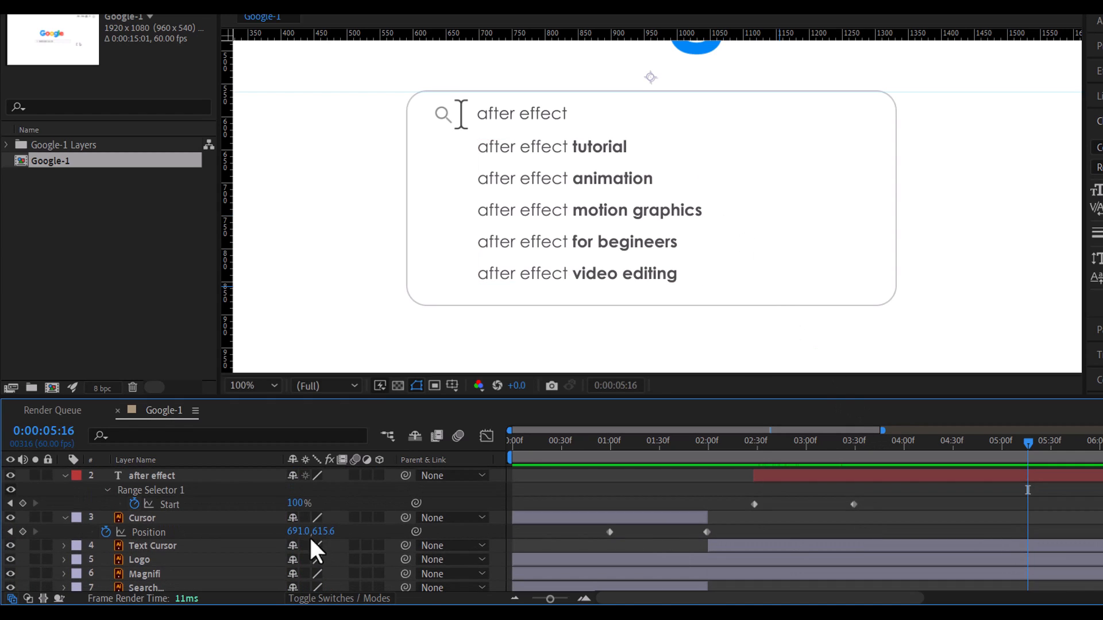
pyautogui.click(198, 520)
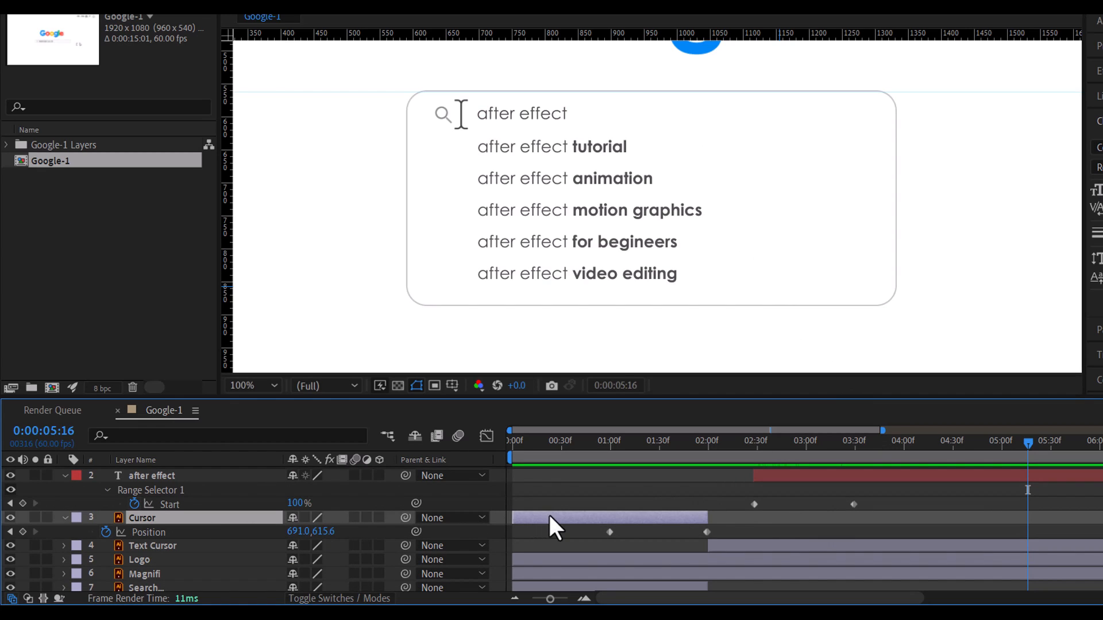
pyautogui.hotkey('ctrl', 'd')
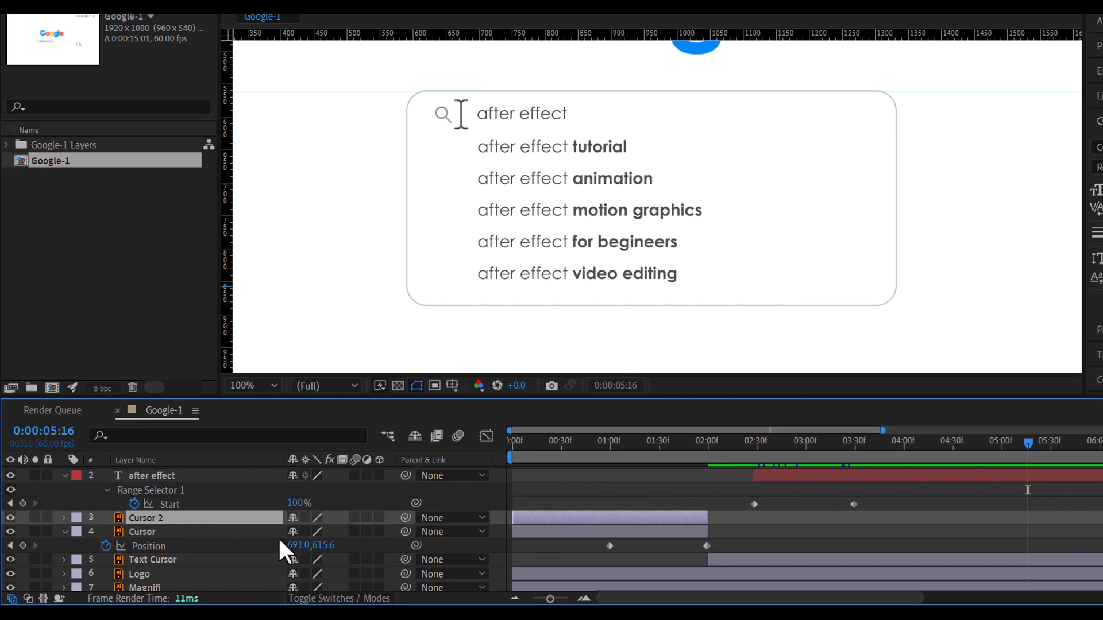
pyautogui.moveTo(570, 519); pyautogui.dragTo(1078, 528)
pyautogui.moveTo(1028, 442); pyautogui.dragTo(936, 446)
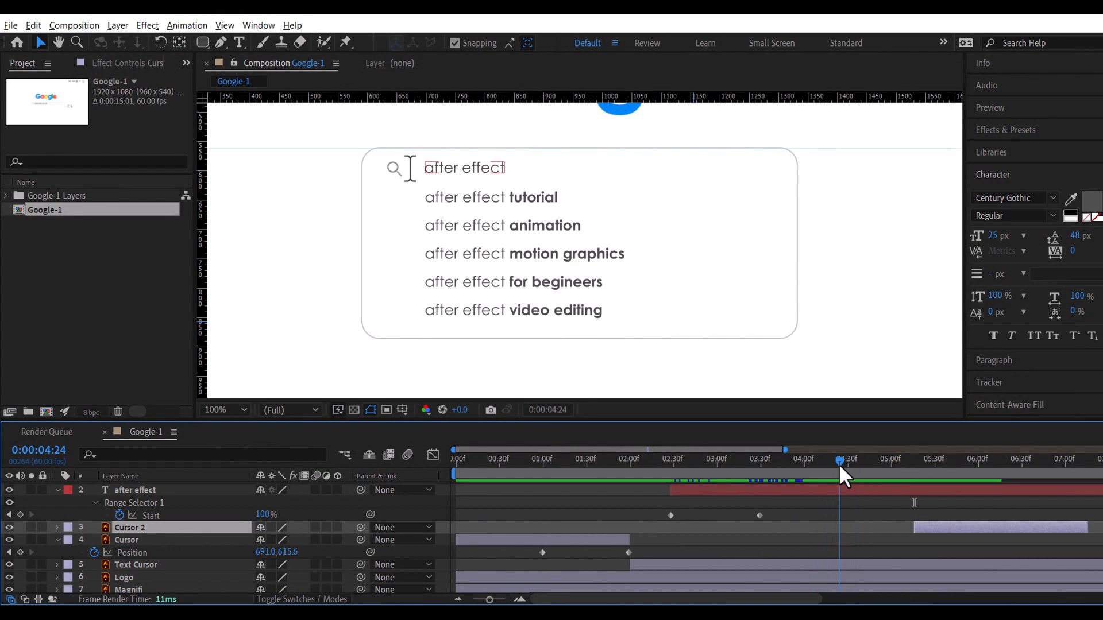
pyautogui.moveTo(839, 464)
pyautogui.mouseDown()
pyautogui.moveTo(798, 463)
pyautogui.moveTo(850, 465)
pyautogui.mouseUp()
pyautogui.press('[')
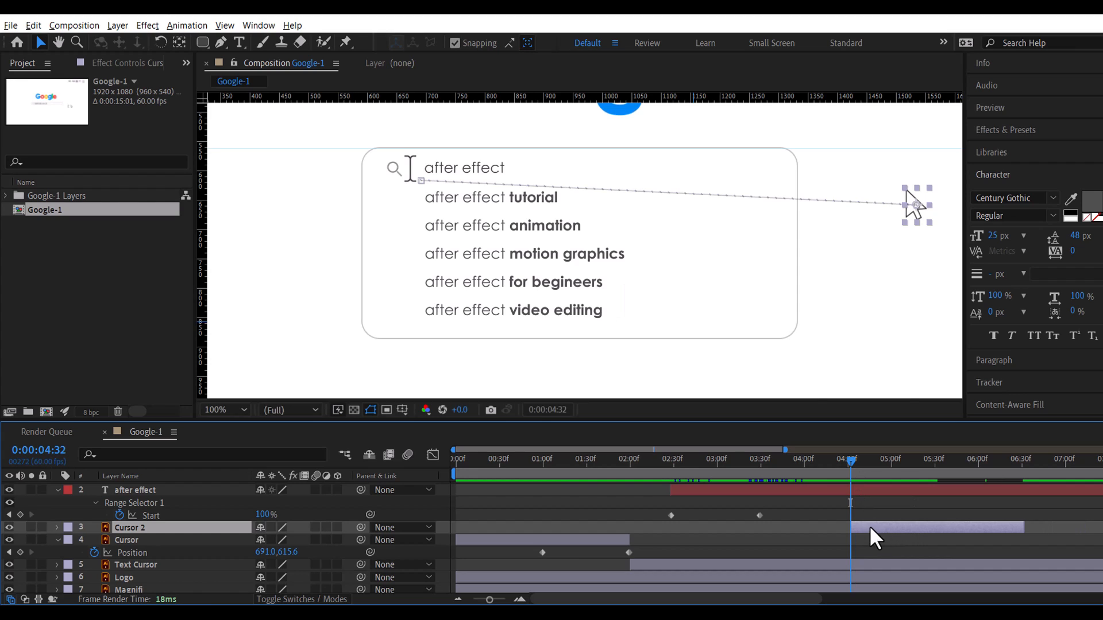
# Replace Cursor 2's copied Position keyframes with a single one at 0:00:04:32, positioned at 691.0, 615.6 beside the query
pyautogui.moveTo(869, 525); pyautogui.dragTo(863, 527)
pyautogui.press('u')
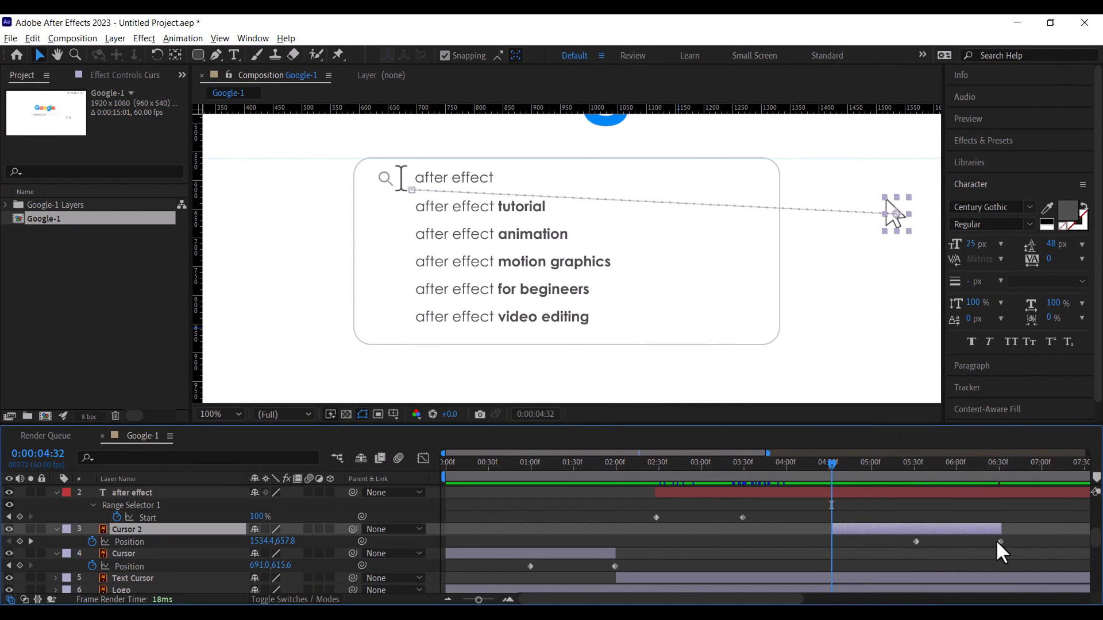
pyautogui.moveTo(1001, 542); pyautogui.dragTo(905, 547)
pyautogui.click(989, 466)
pyautogui.click(92, 541)
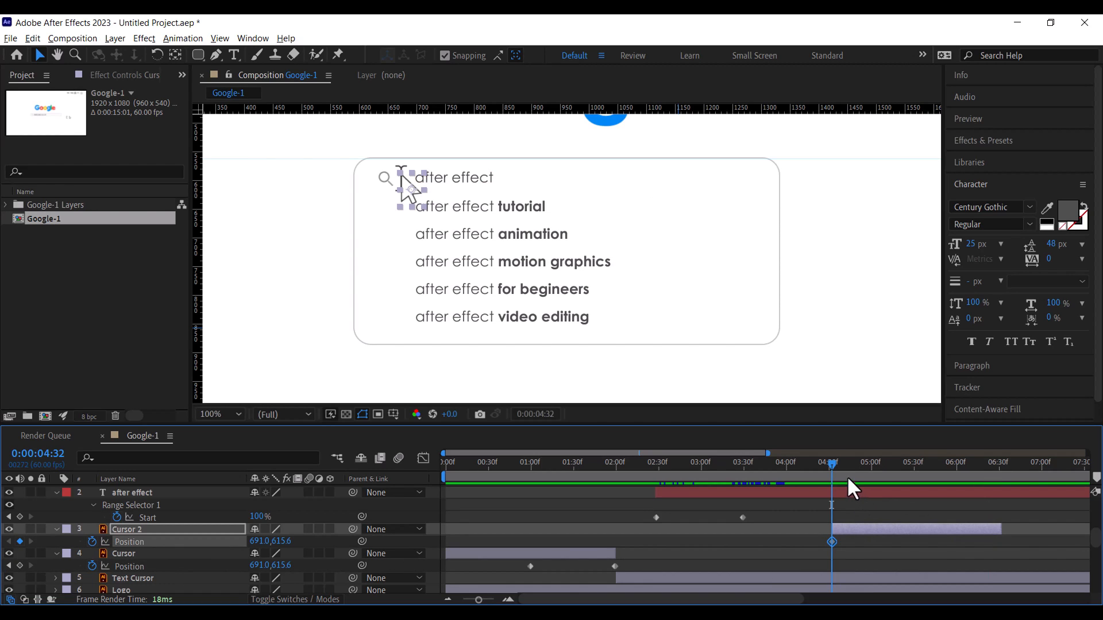
# Keyframe Cursor 2 at 0:00:05:11 over the "after effect motion graphics" suggestion, at position 868.4, 763.2
pyautogui.moveTo(833, 463); pyautogui.dragTo(884, 472)
pyautogui.moveTo(410, 201); pyautogui.dragTo(509, 272)
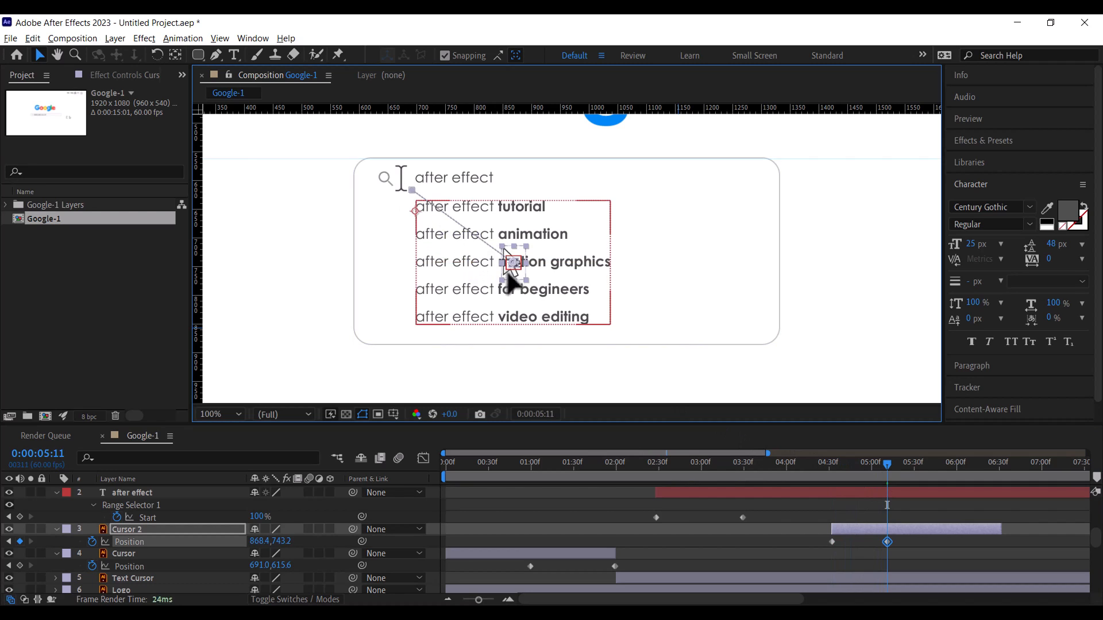
pyautogui.hotkey('shift', 'Down')
# Trim the Text Cursor layer to end at 0:00:04:32, where Cursor 2 starts, and check the pointer's movement
pyautogui.moveTo(873, 465); pyautogui.dragTo(833, 470)
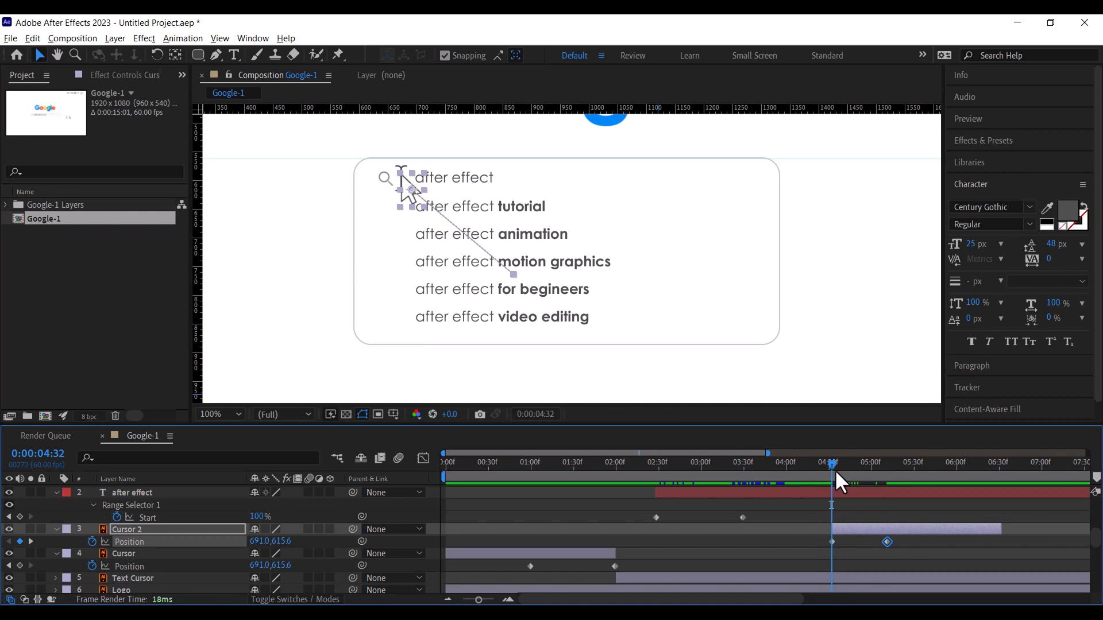
pyautogui.click(405, 170)
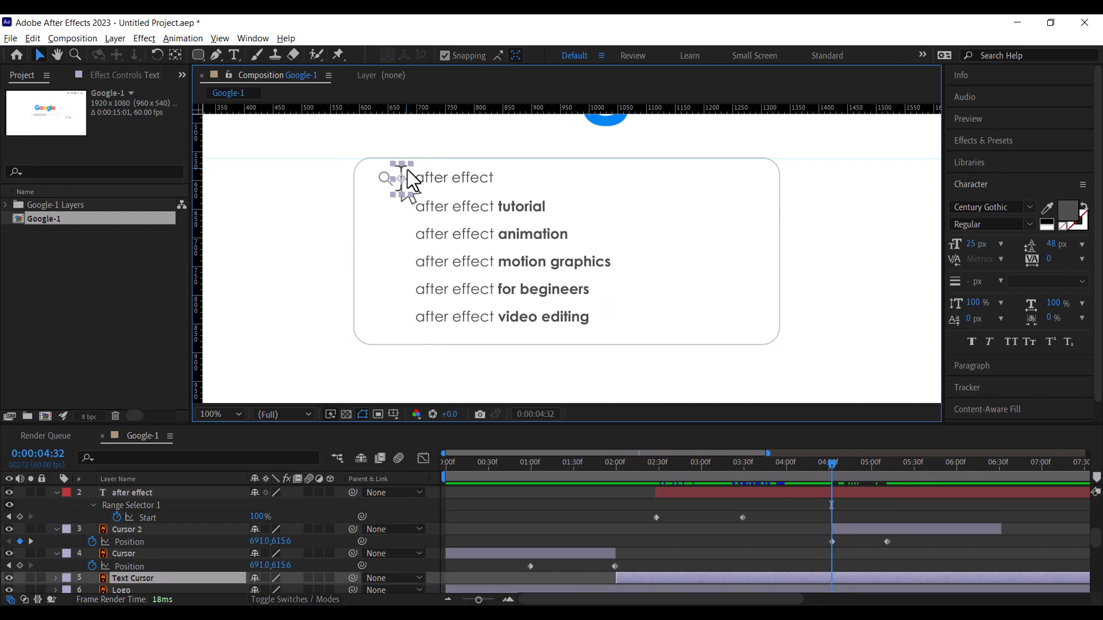
pyautogui.click(140, 577)
pyautogui.hotkey('alt', ']')
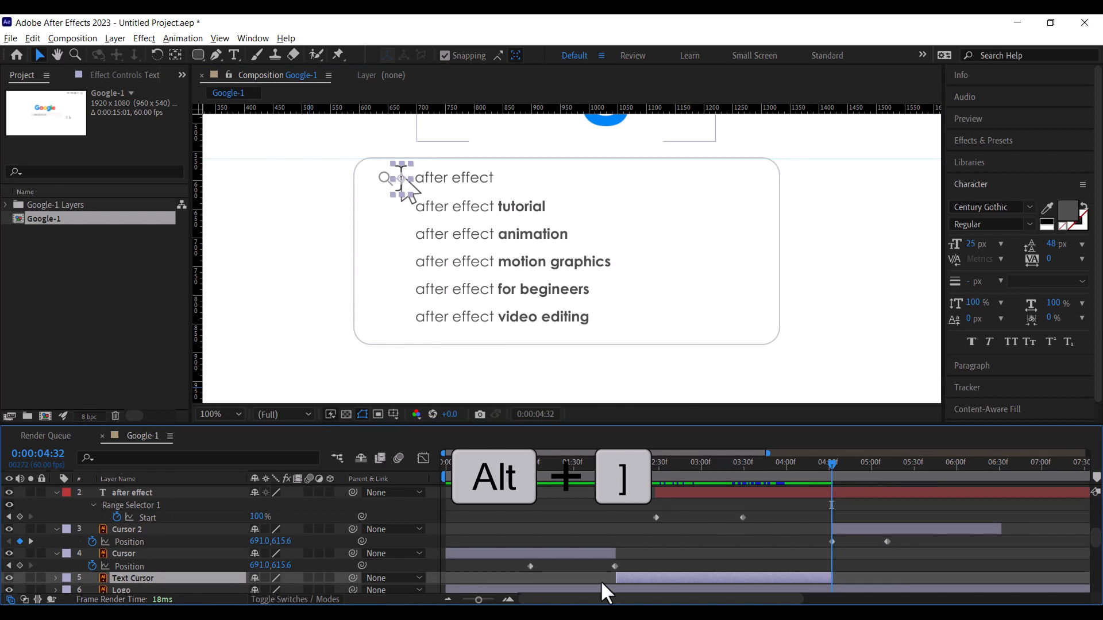
pyautogui.moveTo(830, 466); pyautogui.dragTo(894, 480)
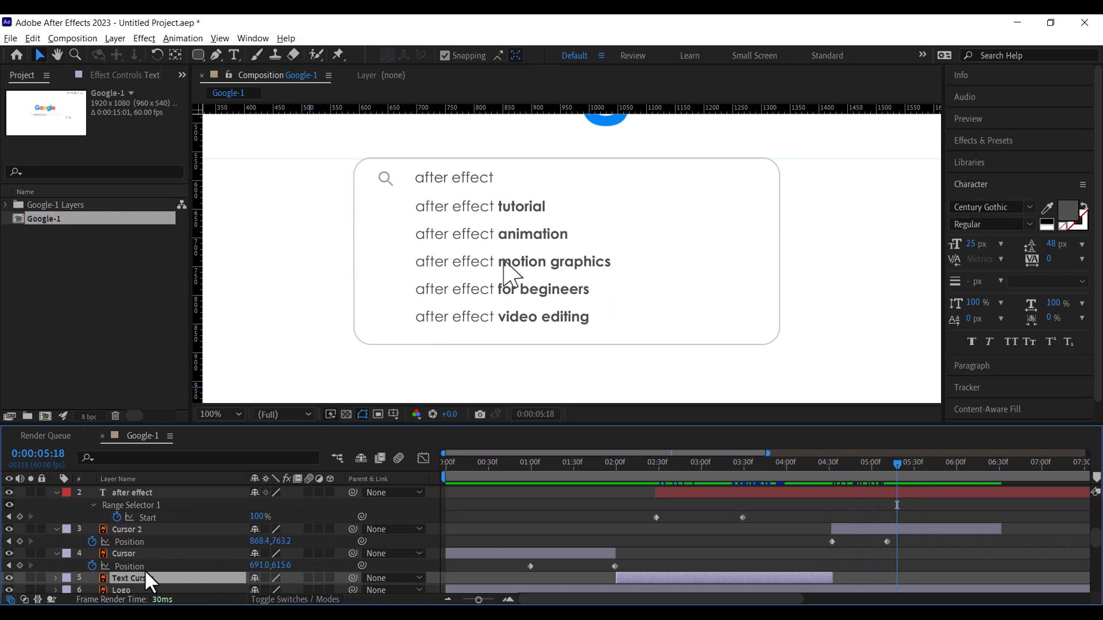
# Move the Cursor 2, Cursor and Text Cursor layers together to the top of the layer stack
pyautogui.keyDown('ctrl'); pyautogui.click(140, 553); pyautogui.keyUp('ctrl')
pyautogui.keyDown('ctrl'); pyautogui.click(140, 529); pyautogui.keyUp('ctrl')
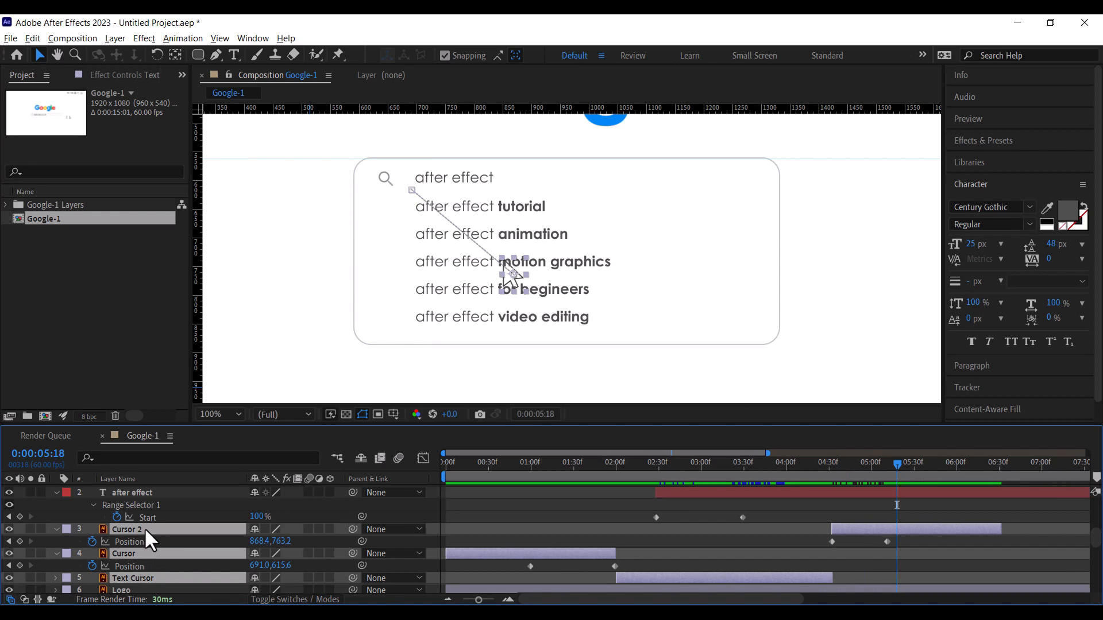
pyautogui.moveTo(143, 527); pyautogui.dragTo(151, 486)
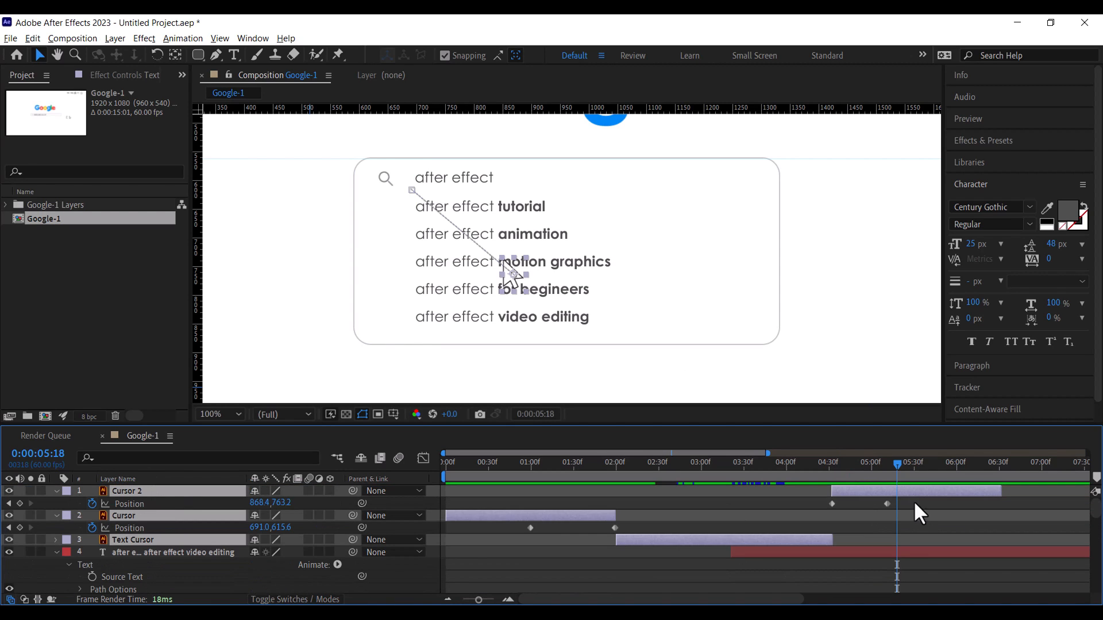
# Preview the animation from the beginning through the pointer's move onto the suggestions
pyautogui.moveTo(863, 469); pyautogui.dragTo(428, 471)
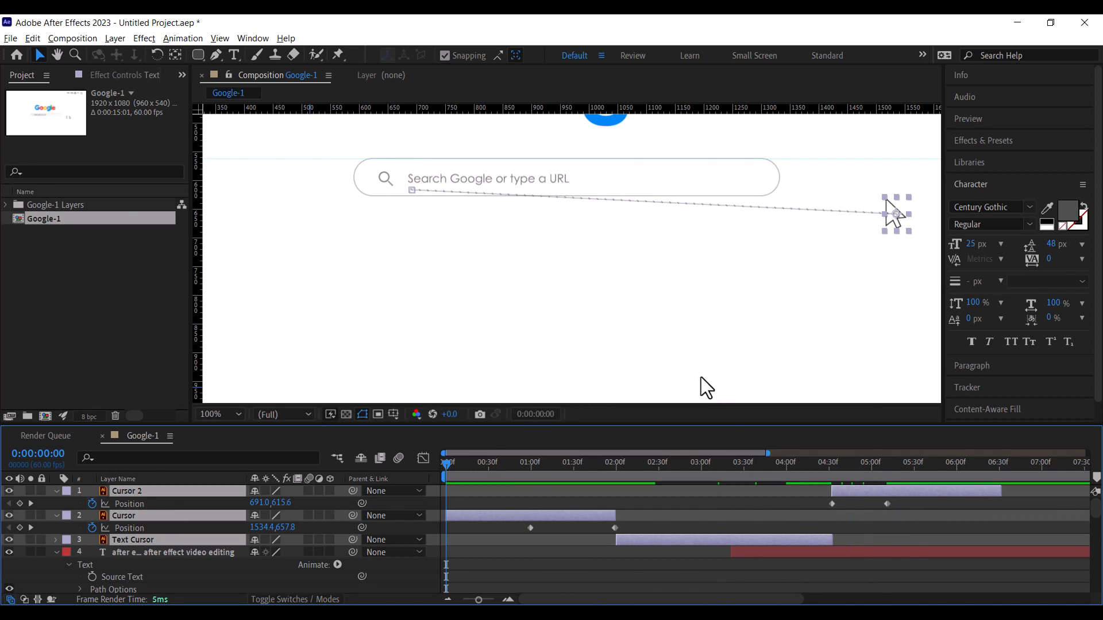
pyautogui.press('space')
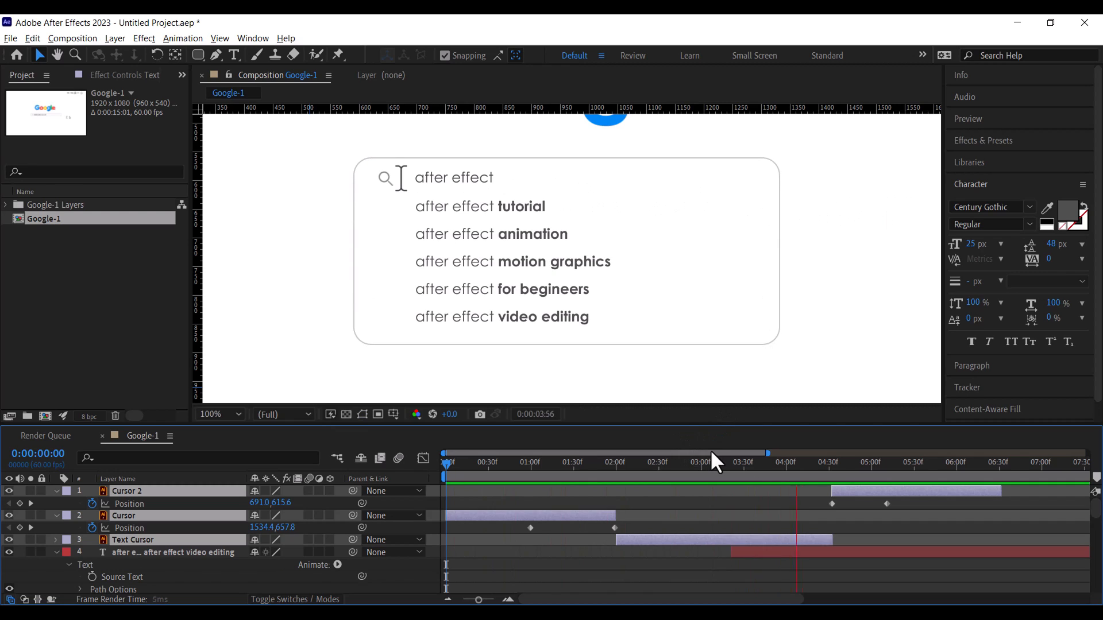
pyautogui.press('space')
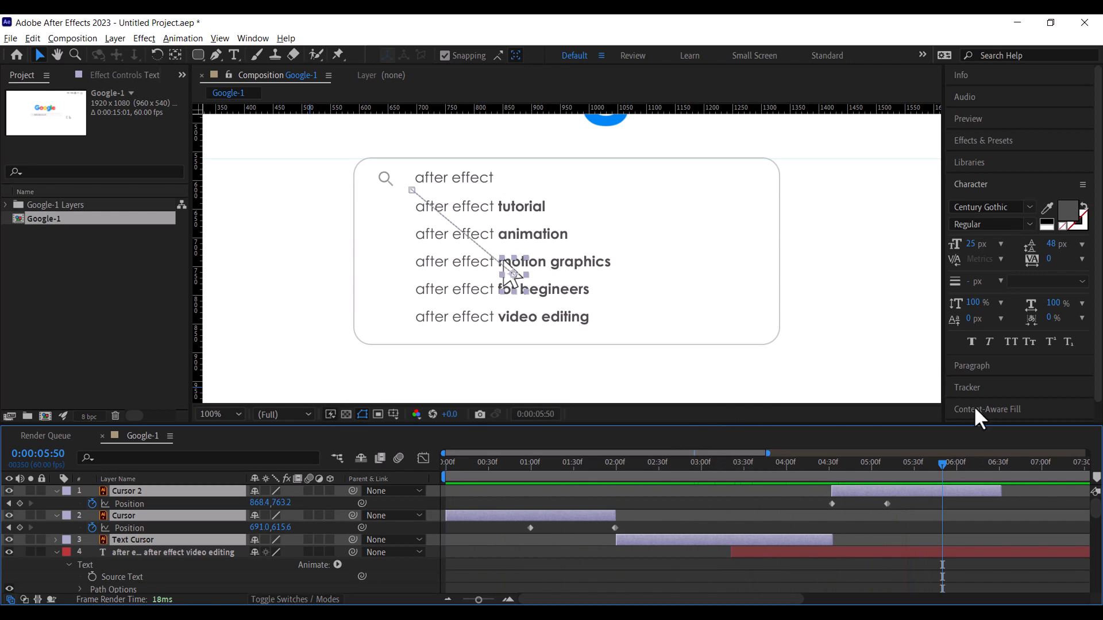
# Draw a rectangle across the search box's full width, covering the "after effect motion graphics" line, as a new shape layer
pyautogui.click(885, 307)
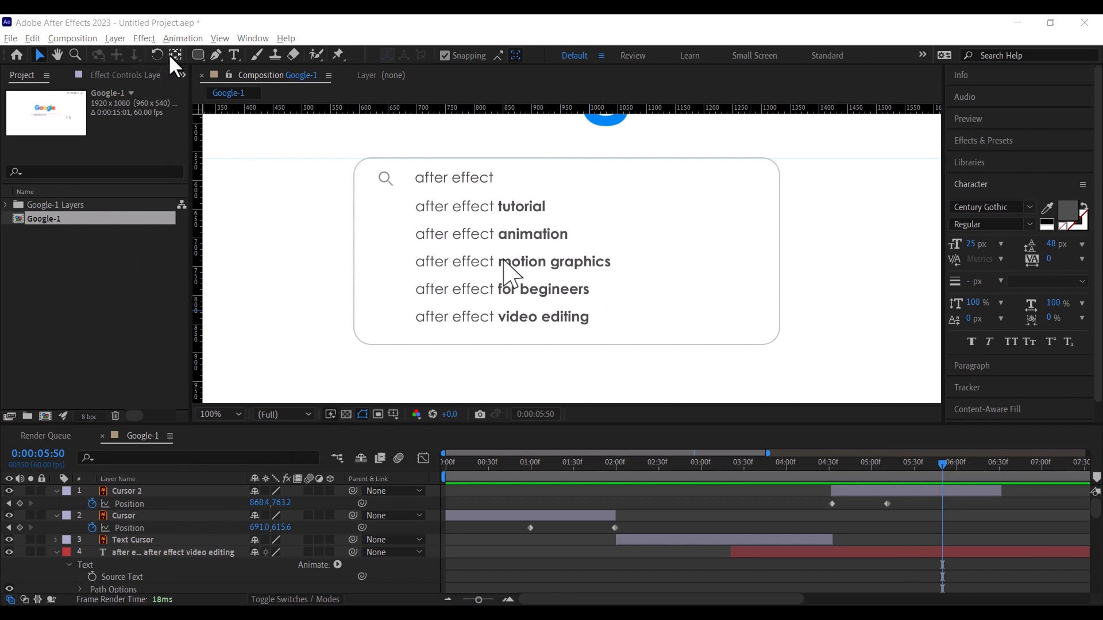
pyautogui.moveTo(198, 55); pyautogui.dragTo(251, 60)
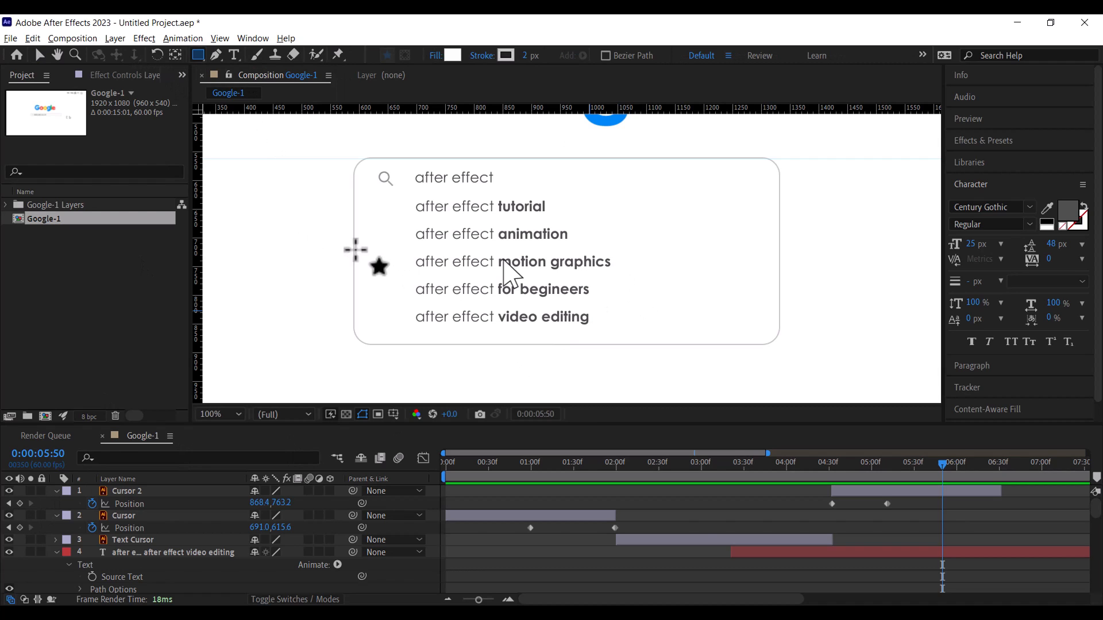
pyautogui.moveTo(356, 250)
pyautogui.mouseDown()
pyautogui.moveTo(614, 278)
pyautogui.moveTo(777, 276)
pyautogui.mouseUp()
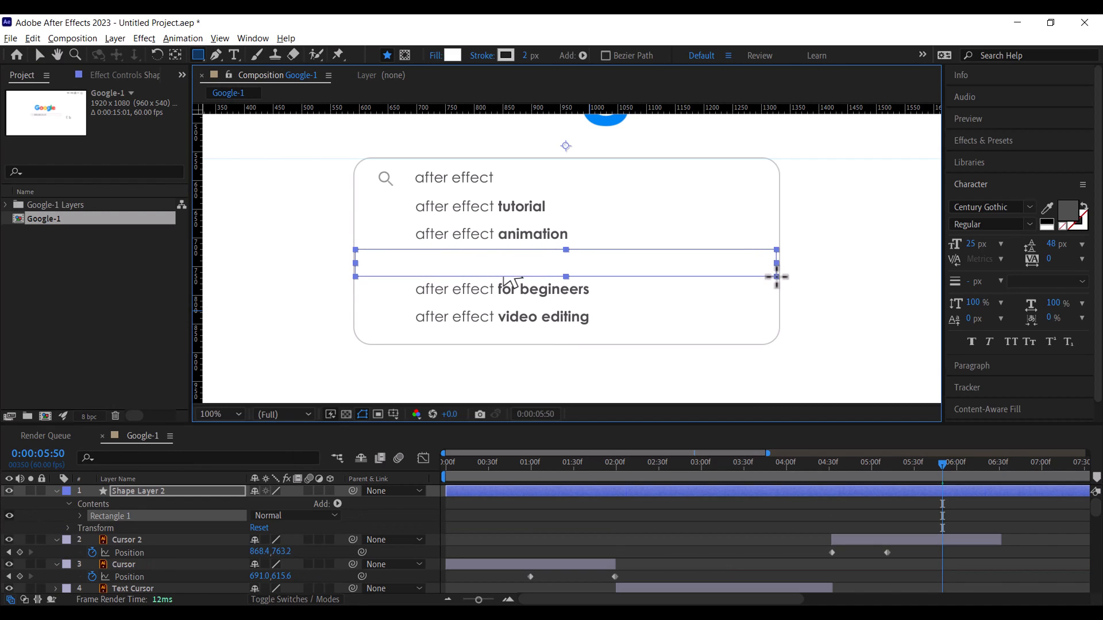
pyautogui.click(39, 54)
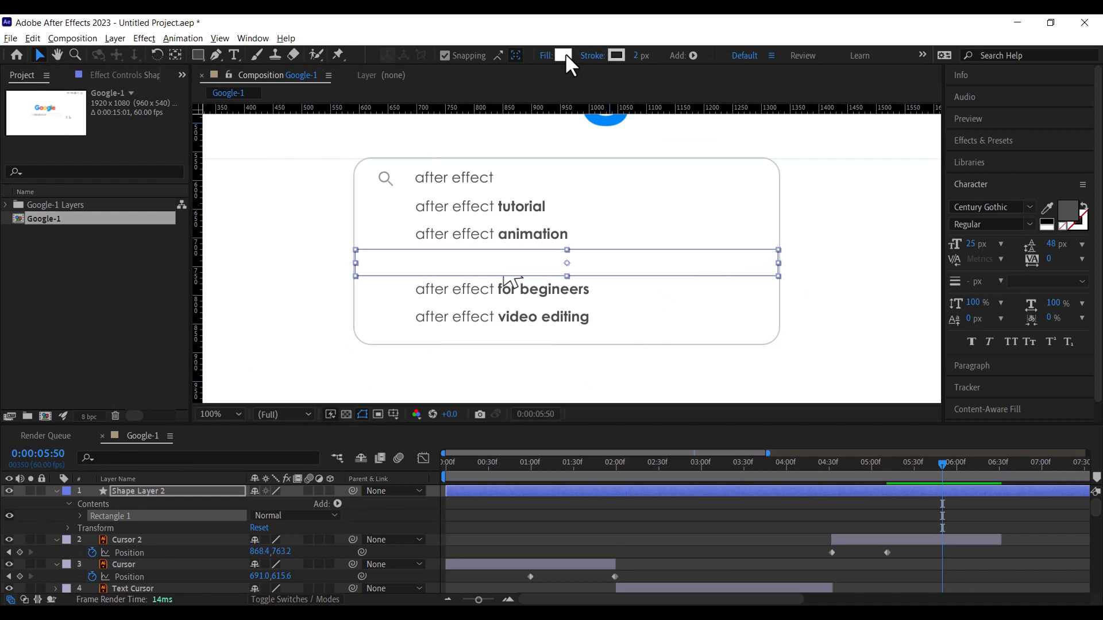
# Set the highlight rectangle's stroke to None and its fill to light grey F3F3F3
pyautogui.click(592, 55)
pyautogui.click(478, 277)
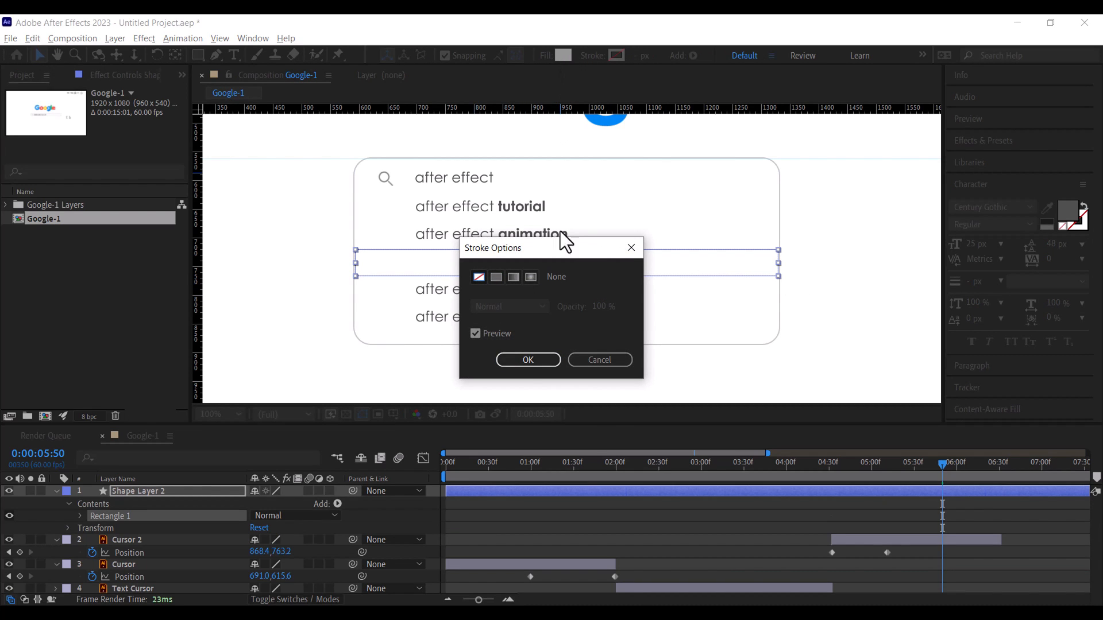
pyautogui.click(528, 359)
pyautogui.click(564, 55)
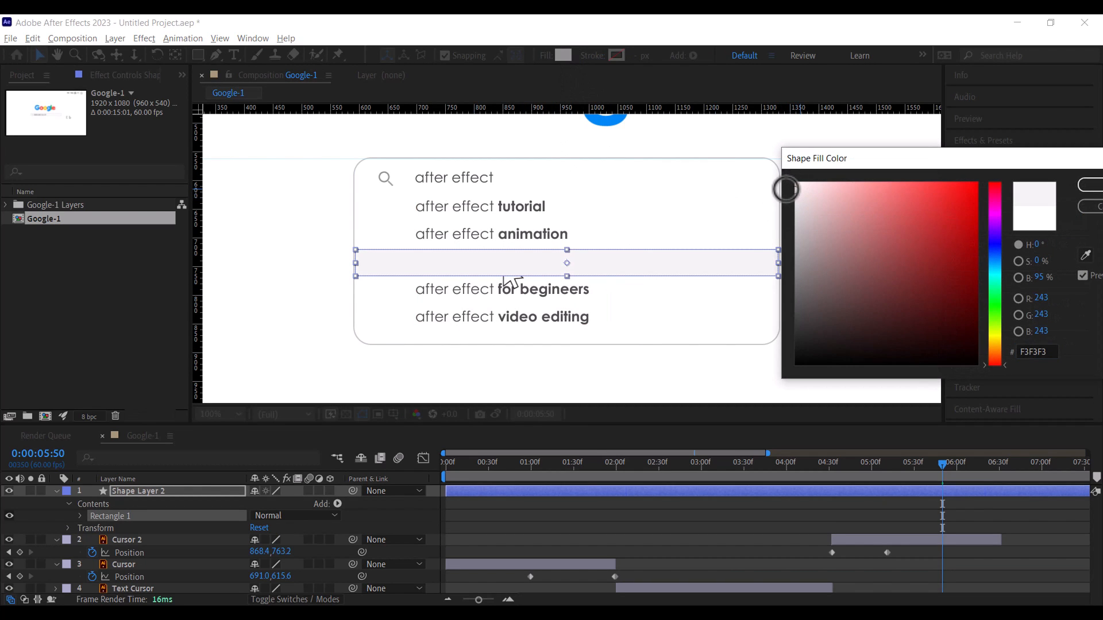
pyautogui.click(1087, 185)
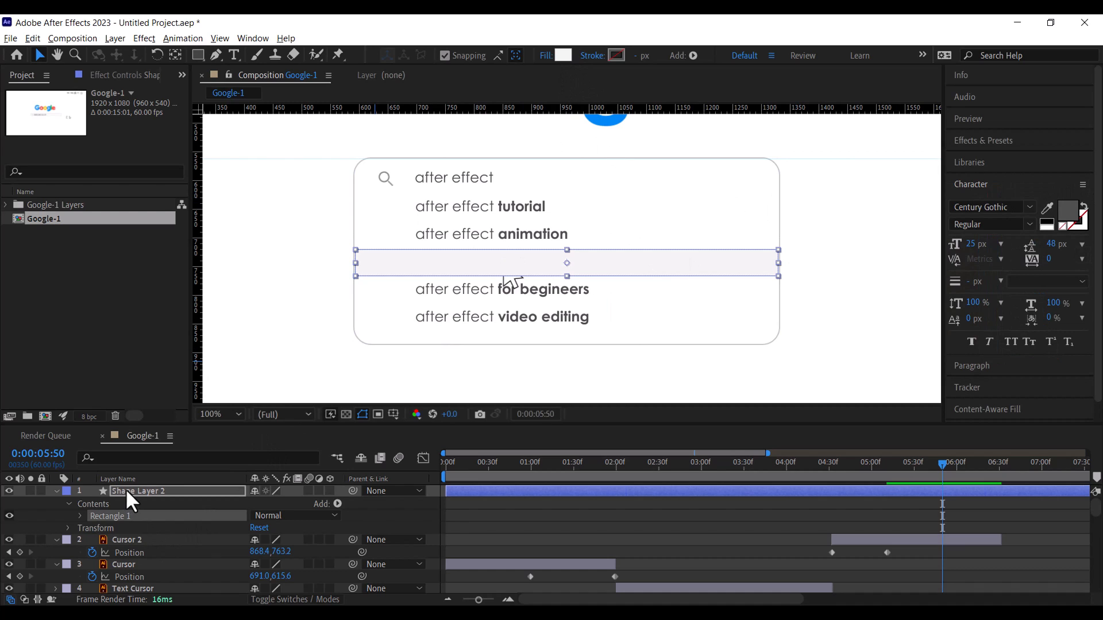
# Collapse Shape Layer 2 and move it below the "after effect" text layer, behind the suggestions and the pointer
pyautogui.click(57, 491)
pyautogui.moveTo(134, 490); pyautogui.dragTo(138, 571)
pyautogui.click(799, 250)
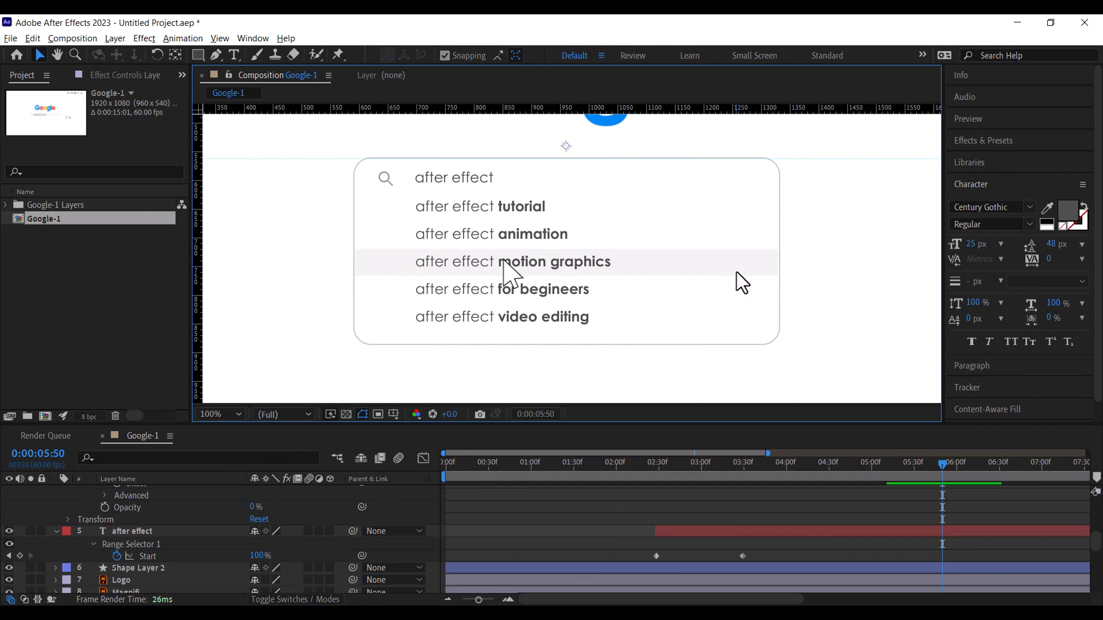
# Trim the start of Shape Layer 2 to 0:00:05:11, when the pointer reaches the suggestion, and check the highlight
pyautogui.scroll(1, 940, 501)
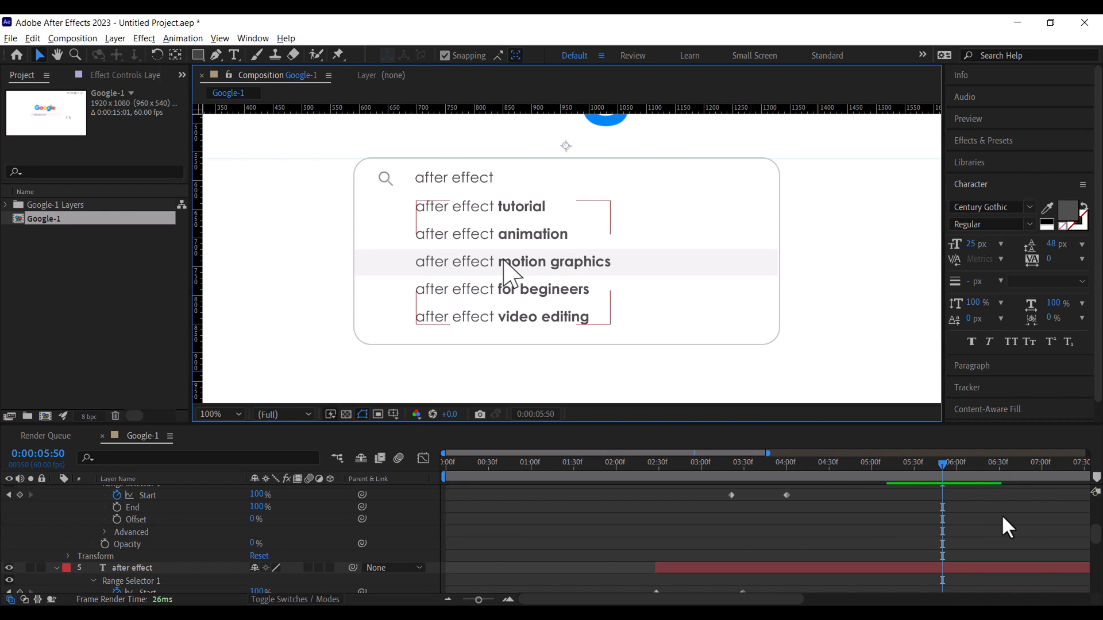
pyautogui.click(520, 280)
pyautogui.moveTo(1096, 525); pyautogui.dragTo(1097, 497)
pyautogui.moveTo(831, 466); pyautogui.dragTo(888, 468)
pyautogui.scroll(-8, 132, 521)
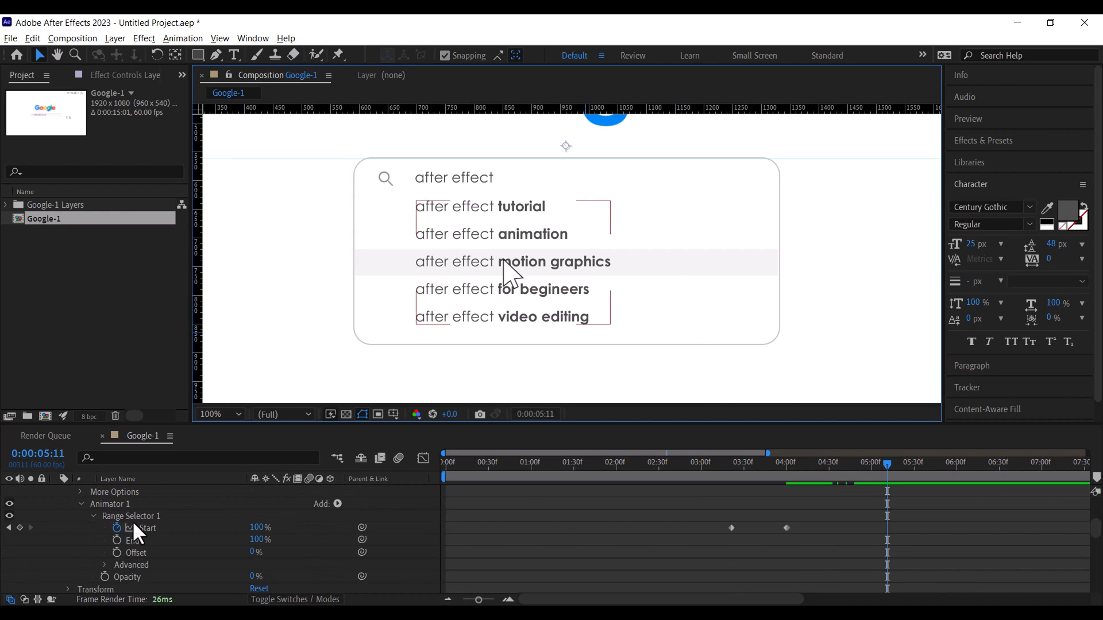
pyautogui.click(136, 565)
pyautogui.hotkey('alt', '[')
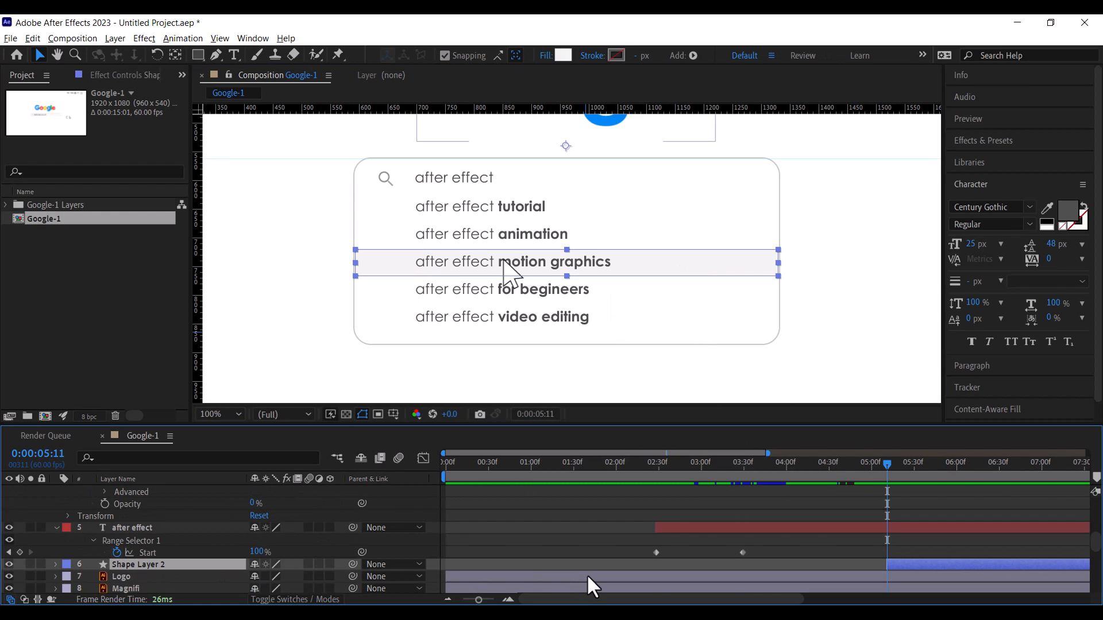
pyautogui.moveTo(874, 464)
pyautogui.mouseDown()
pyautogui.moveTo(895, 470)
pyautogui.moveTo(853, 467)
pyautogui.moveTo(896, 477)
pyautogui.moveTo(840, 476)
pyautogui.moveTo(914, 488)
pyautogui.mouseUp()
pyautogui.click(893, 334)
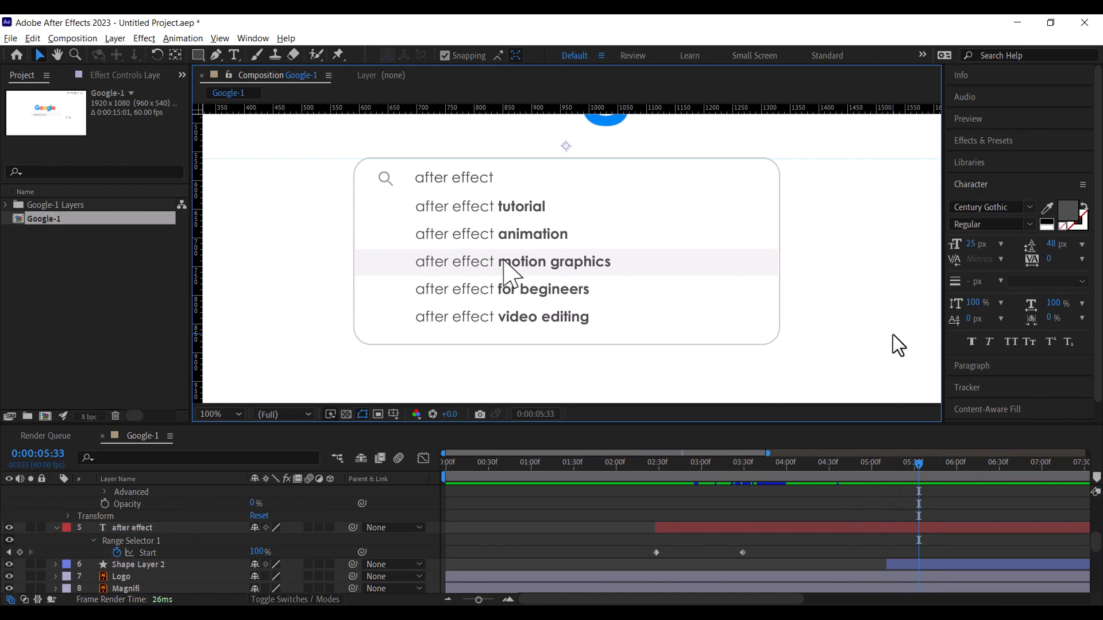
# Fit the whole composition in the viewer and preview the search animation with the highlighted suggestion
pyautogui.click(219, 413)
pyautogui.click(222, 161)
pyautogui.press('space')
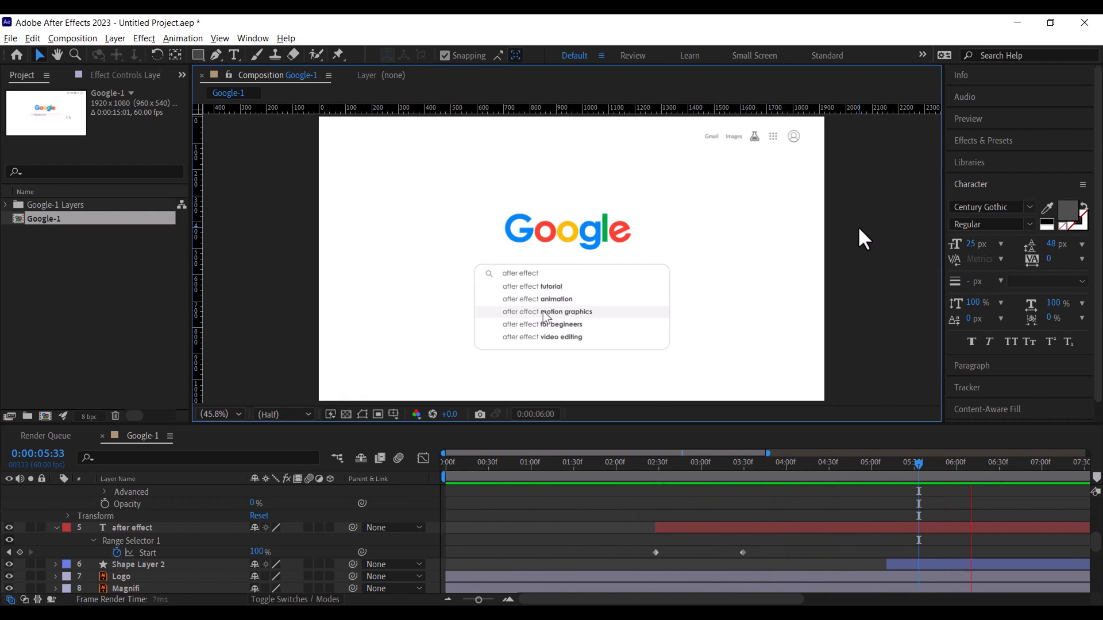
pyautogui.press('space')
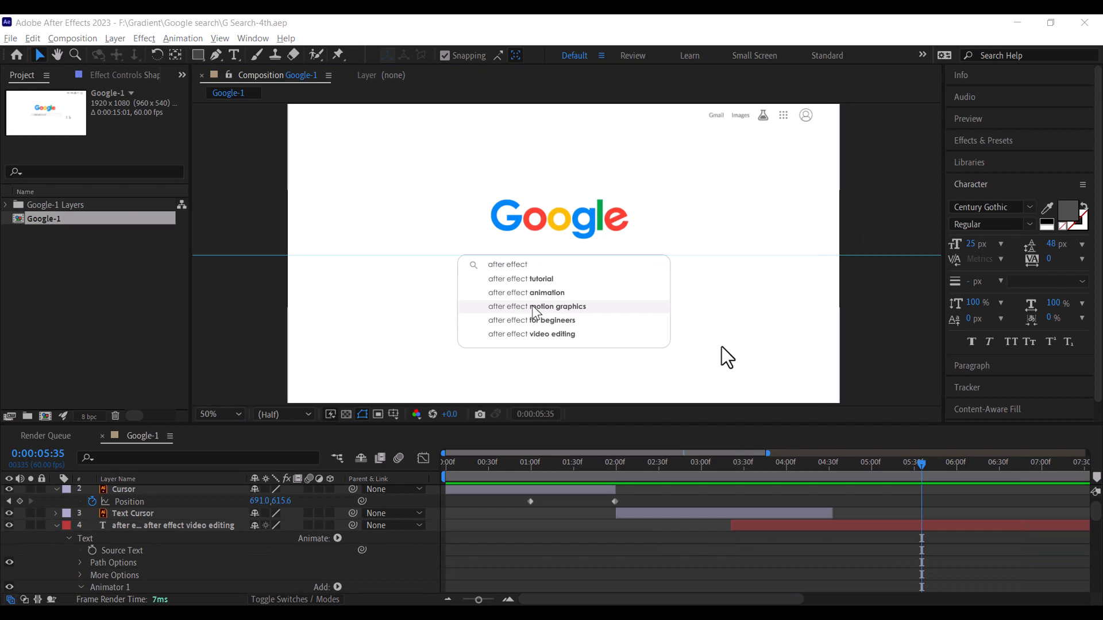
# Import Google-2.ai as a composition with footage dimensions set to Layer Size and open the Google-2 composition
pyautogui.doubleClick(91, 270)
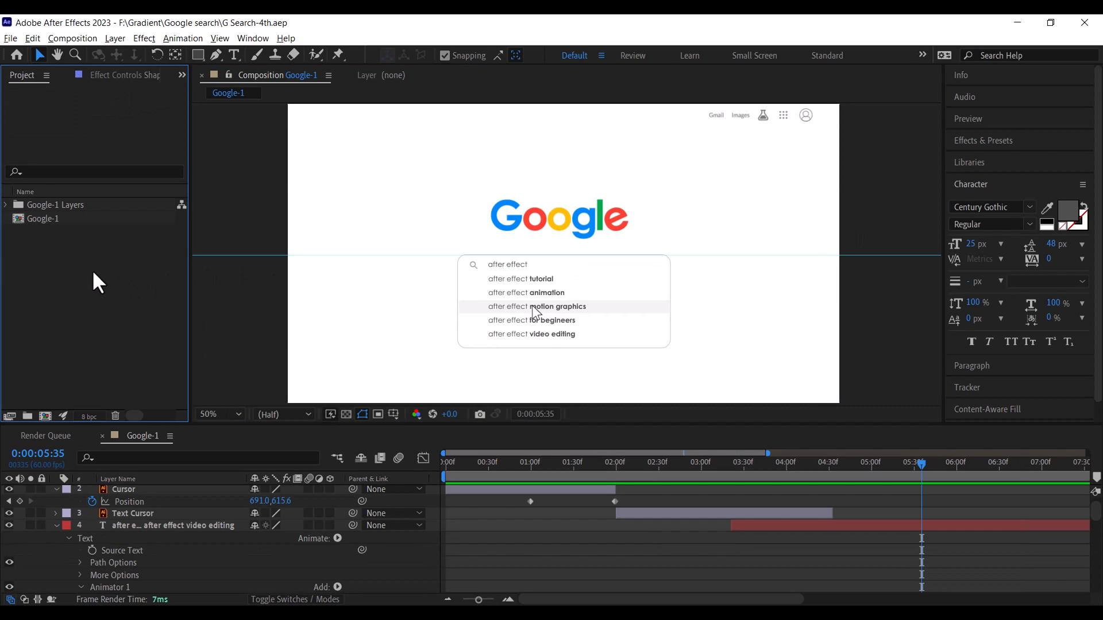
pyautogui.doubleClick(161, 164)
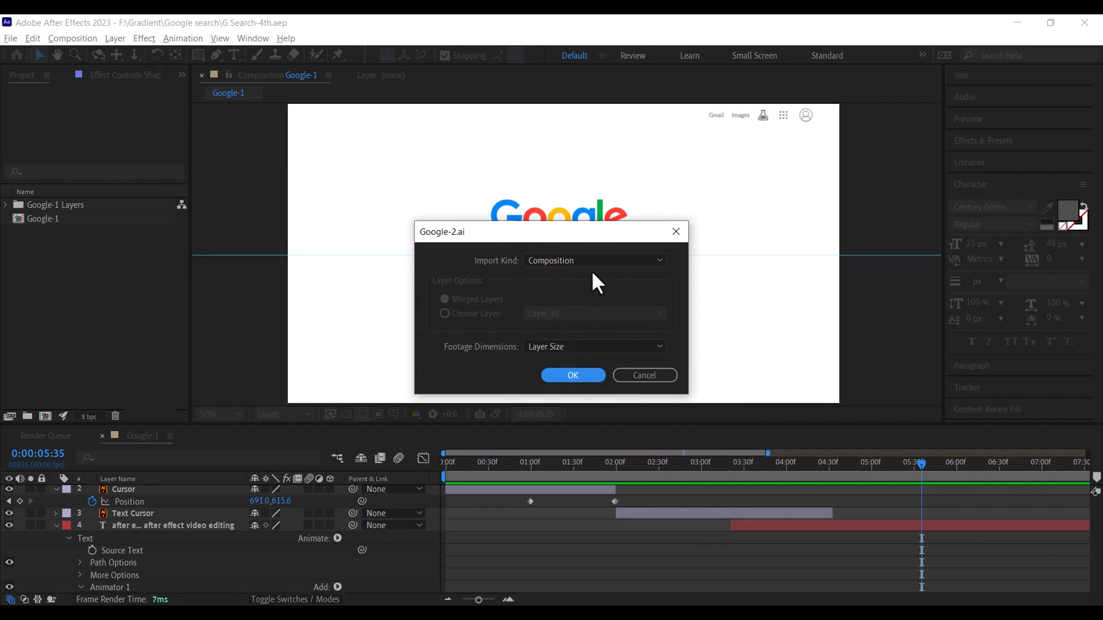
pyautogui.click(572, 376)
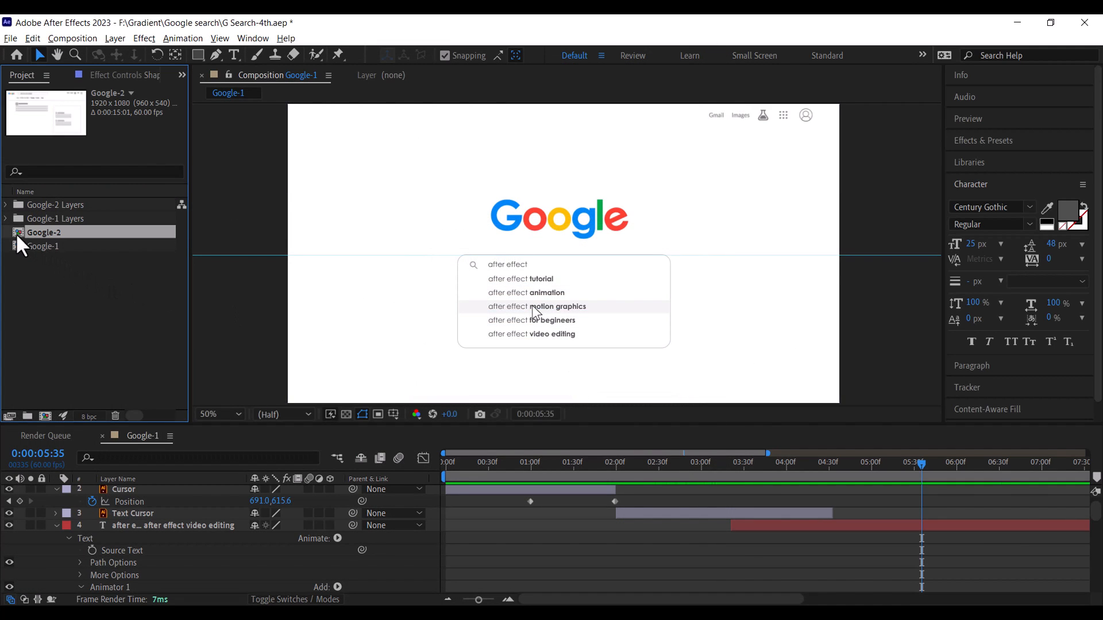
pyautogui.doubleClick(23, 233)
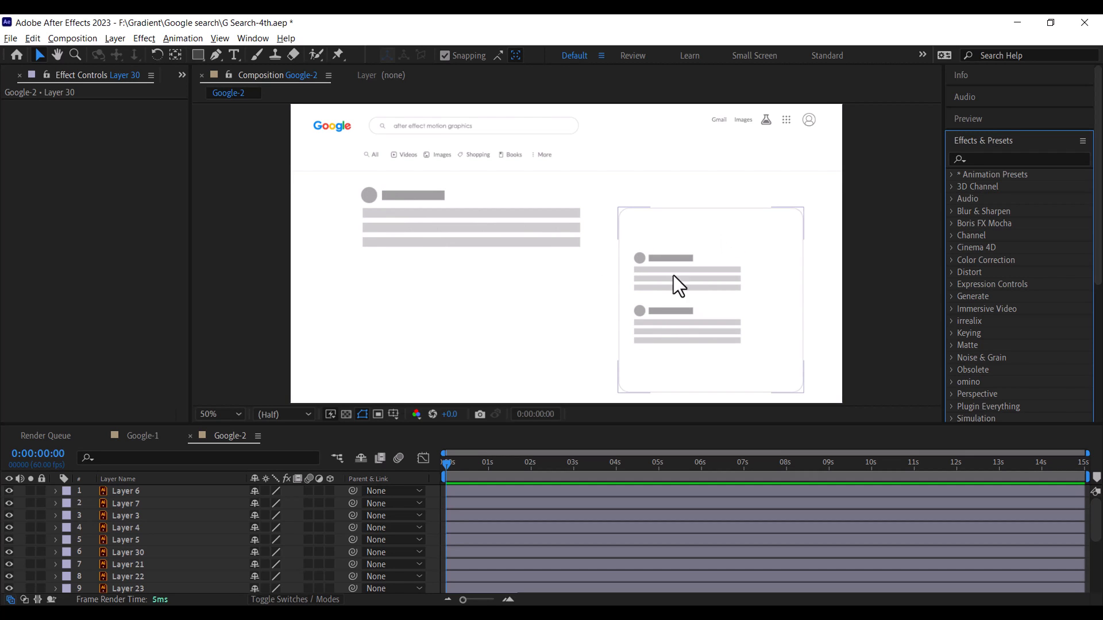
# Apply the Linear Wipe animation preset from Transitions - Wipes to Layer 6, the grey heading bar, and check the wipe
pyautogui.click(124, 491)
pyautogui.click(989, 159)
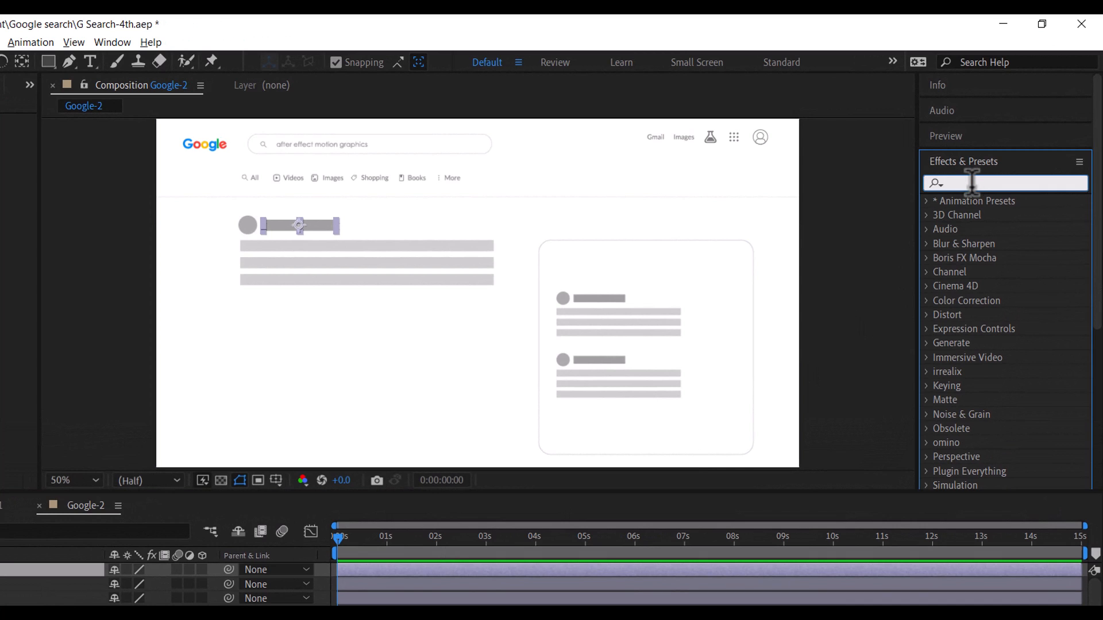
pyautogui.write('linear')
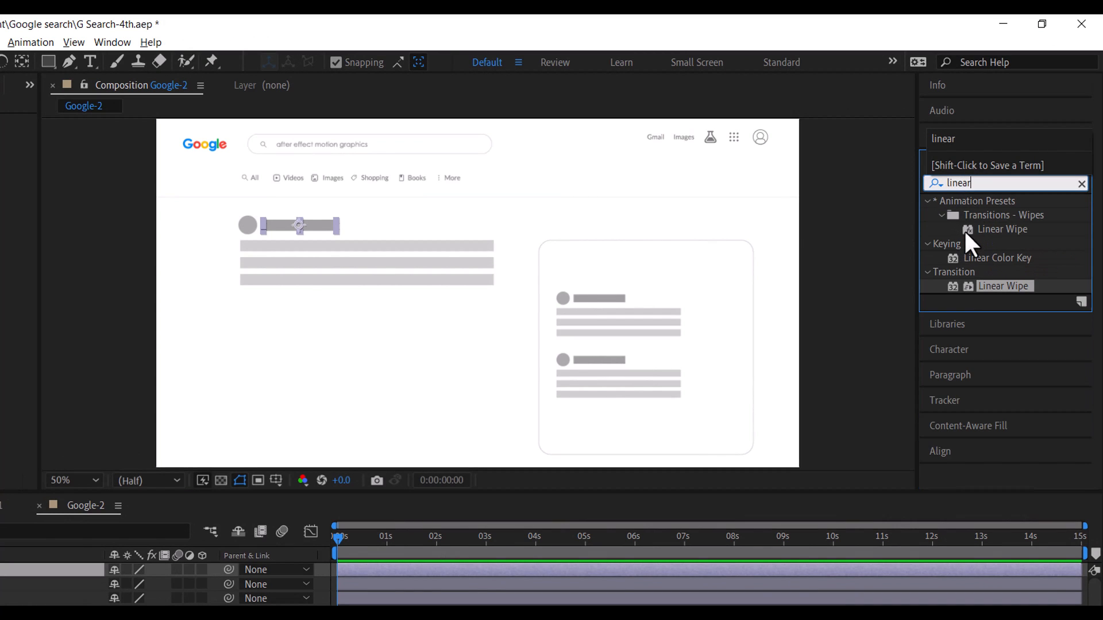
pyautogui.doubleClick(965, 230)
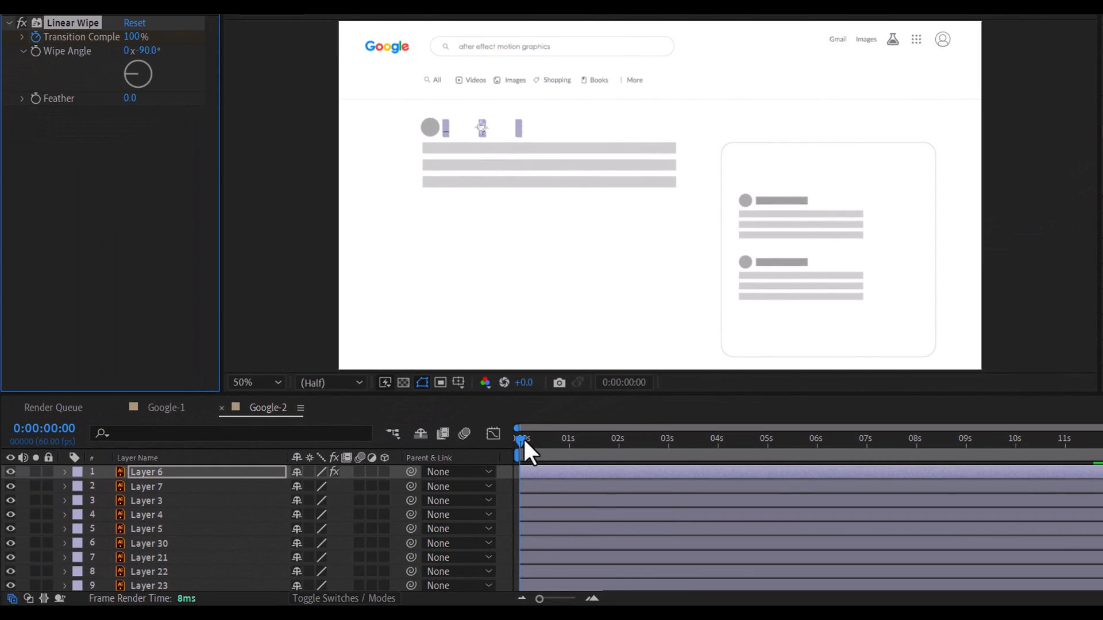
pyautogui.moveTo(337, 536); pyautogui.dragTo(392, 536)
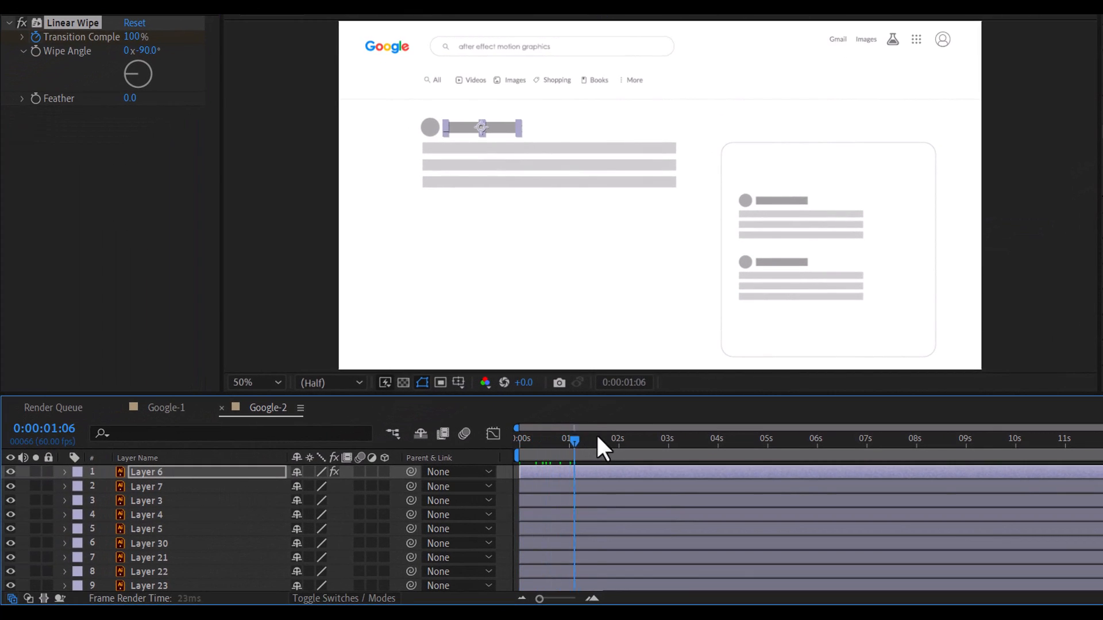
# Apply the Linear Wipe to Layer 7, the grey circle, at 0:00:00:00 and show the keyframes of Layers 6 and 7
pyautogui.moveTo(575, 440); pyautogui.dragTo(493, 438)
pyautogui.click(430, 129)
pyautogui.moveTo(144, 472); pyautogui.dragTo(146, 487)
pyautogui.keyDown('shift'); pyautogui.click(152, 474); pyautogui.keyUp('shift')
pyautogui.press('u')
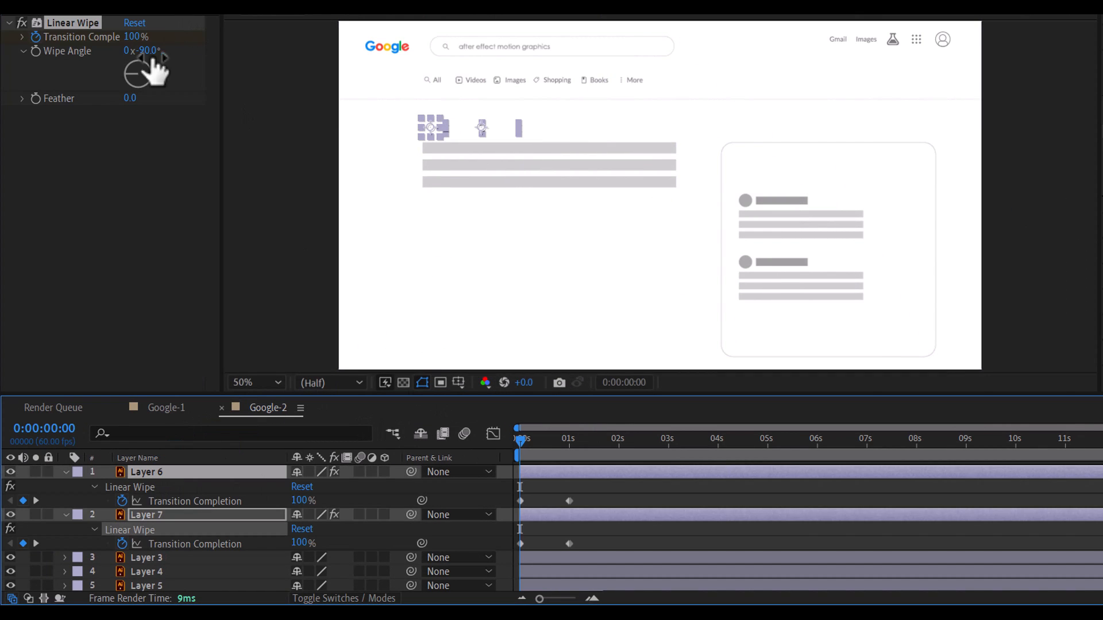
# Set the Feather of the Linear Wipe on Layer 7, the grey circle, to 37 and preview the wipe
pyautogui.moveTo(130, 98); pyautogui.dragTo(175, 99)
pyautogui.press('space')
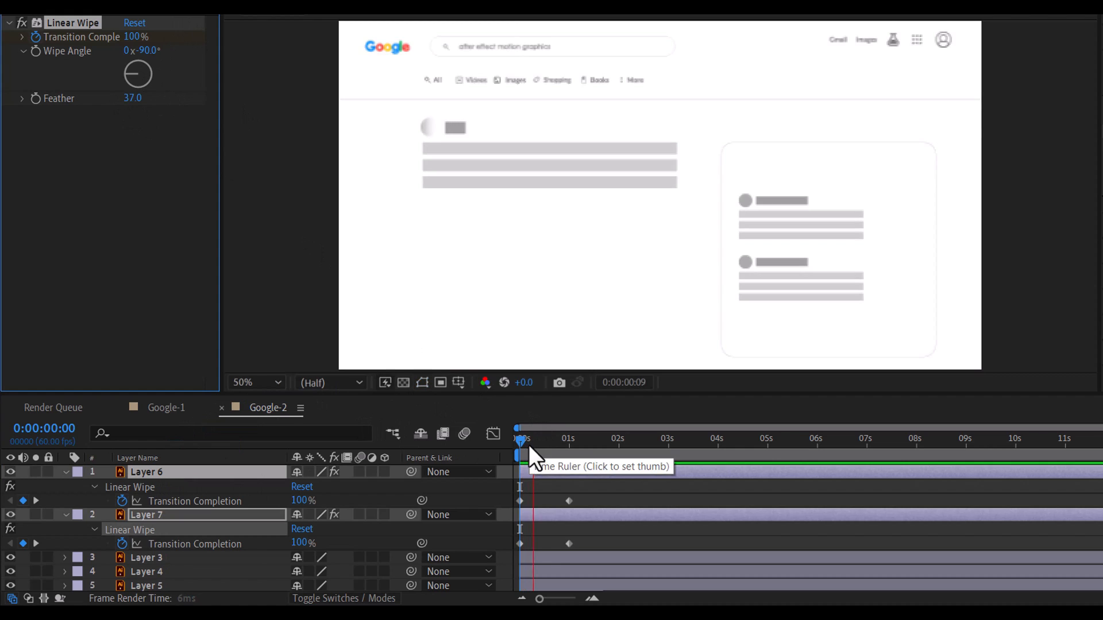
pyautogui.press('space')
pyautogui.click(476, 108)
pyautogui.click(202, 517)
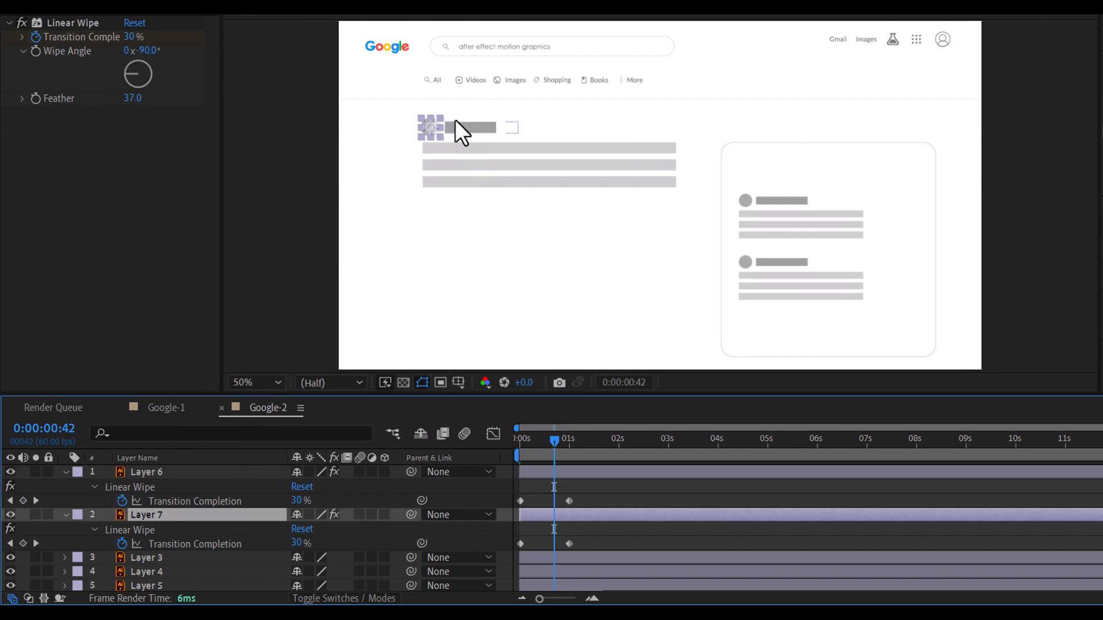
# Set the Feather of the Linear Wipe on Layer 6 to 35 and return to 0:00:00:00
pyautogui.click(147, 472)
pyautogui.click(72, 23)
pyautogui.moveTo(542, 432); pyautogui.dragTo(507, 443)
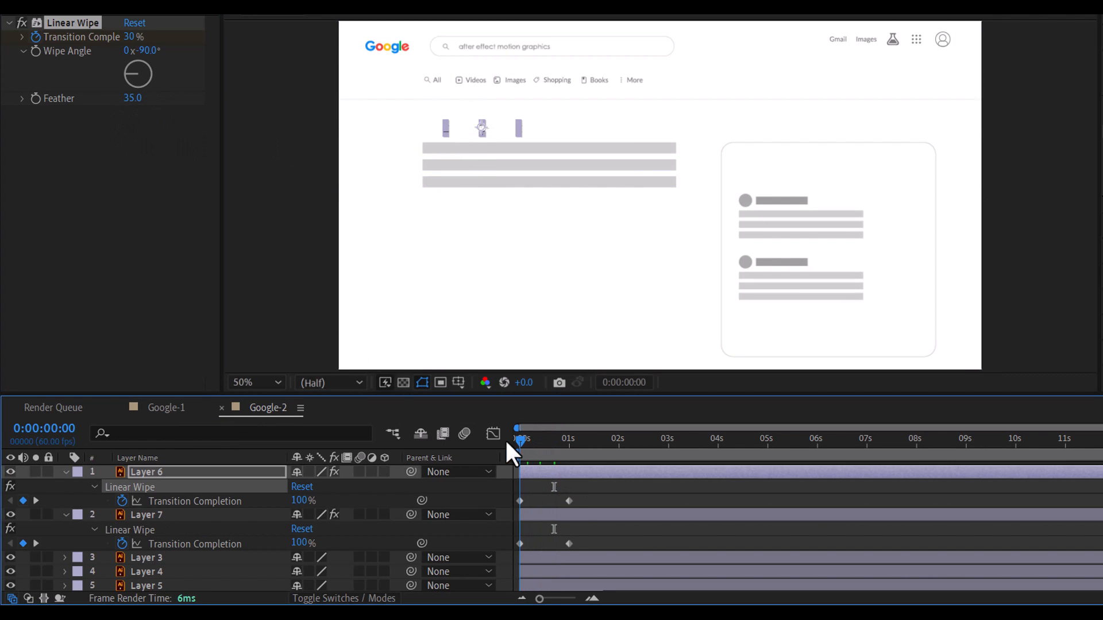
# Preview both wipes and move the end keyframes of Layers 6 and 7 to about half a second
pyautogui.press('space')
pyautogui.press('space')
pyautogui.moveTo(578, 495); pyautogui.dragTo(545, 541)
pyautogui.click(355, 503)
# Copy the Linear Wipe effect from Layer 7 and select Layers 3, 4 and 5, the three long bars
pyautogui.click(221, 516)
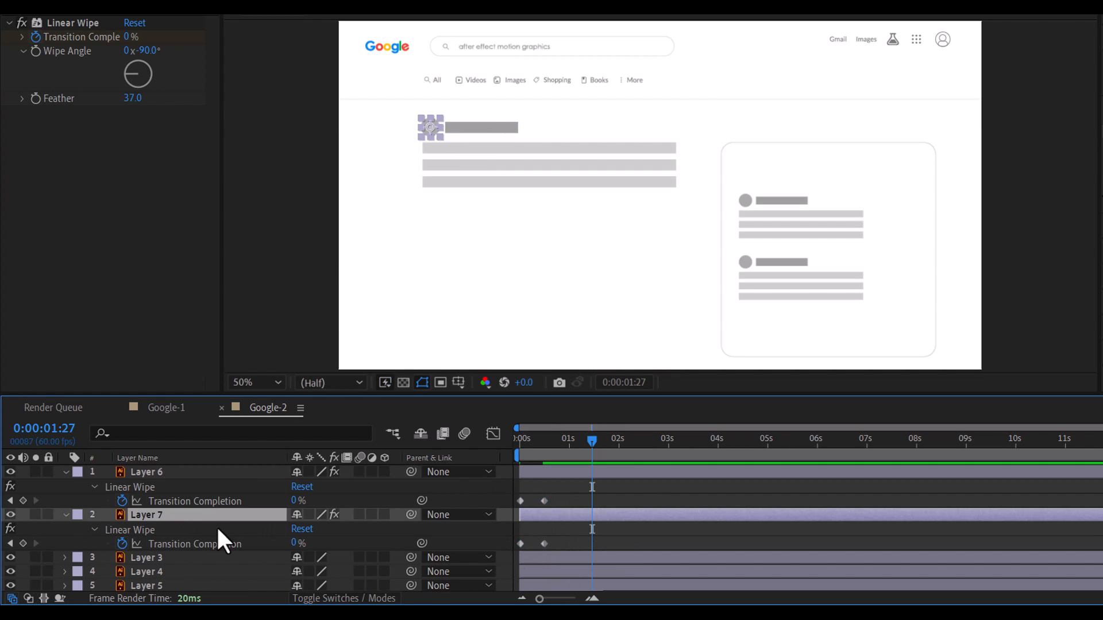
pyautogui.click(53, 22)
pyautogui.scroll(-2, 151, 556)
pyautogui.click(185, 518)
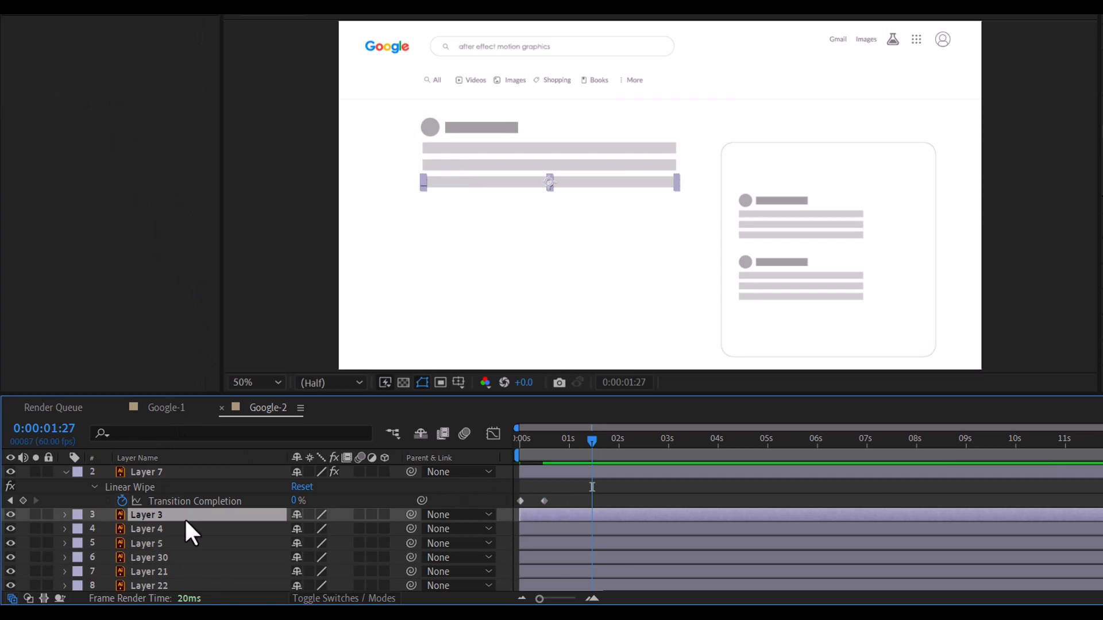
pyautogui.keyDown('shift'); pyautogui.click(153, 545); pyautogui.keyUp('shift')
pyautogui.hotkey('ctrl', 'v')
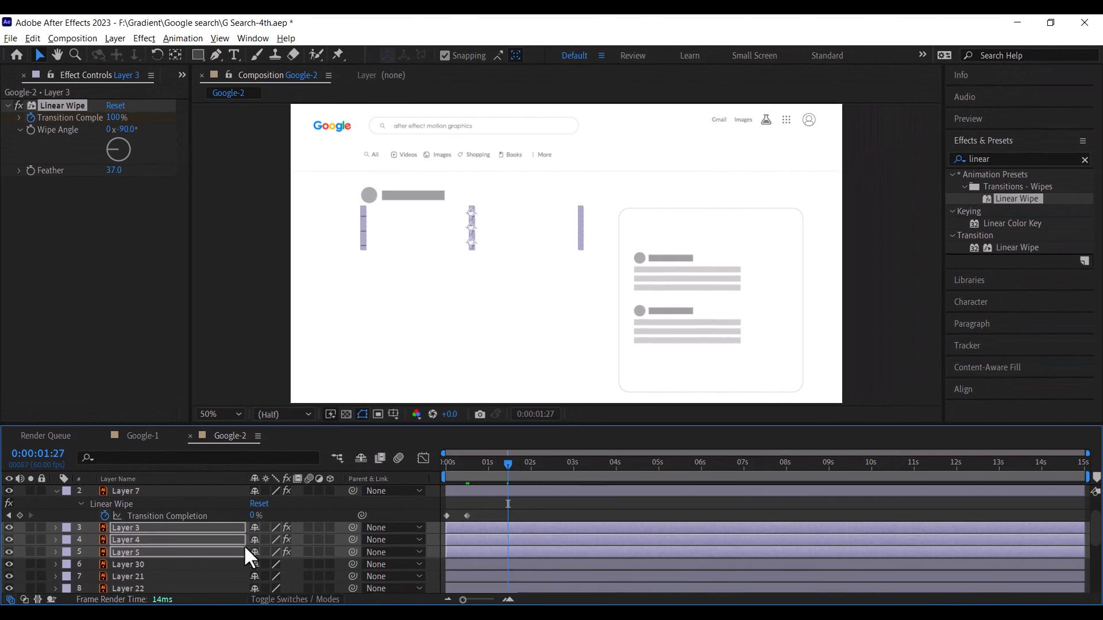
pyautogui.press('u')
pyautogui.hotkey('ctrl', 'z')
# Paste the Linear Wipe onto Layers 3, 4 and 5 at 0:00:00:00 and preview the result
pyautogui.press('Home')
pyautogui.hotkey('ctrl', 'v')
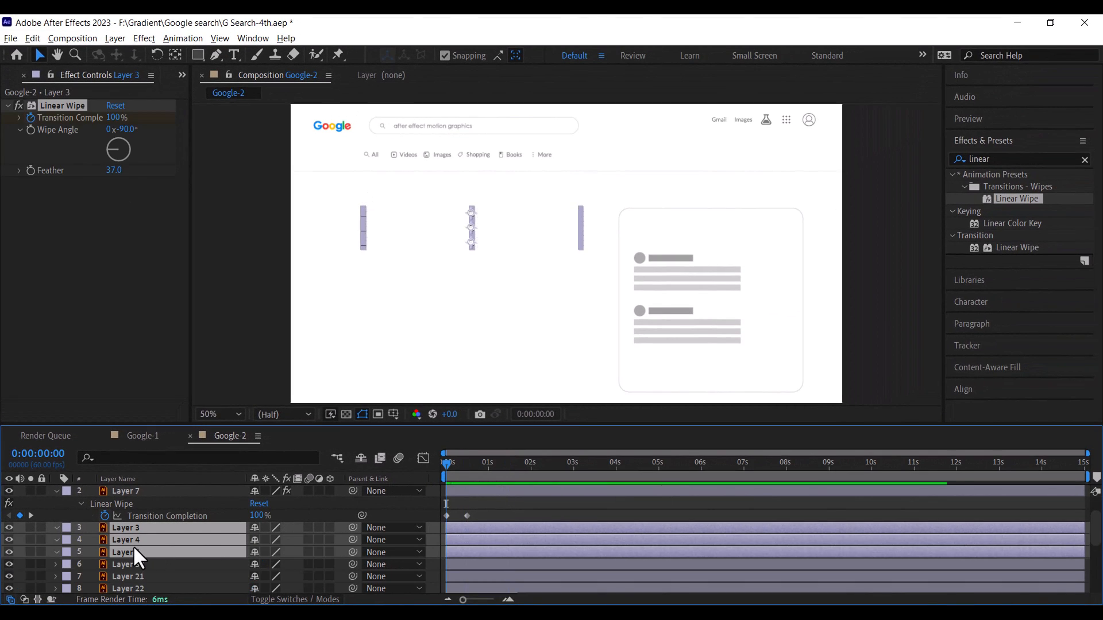
pyautogui.press('space')
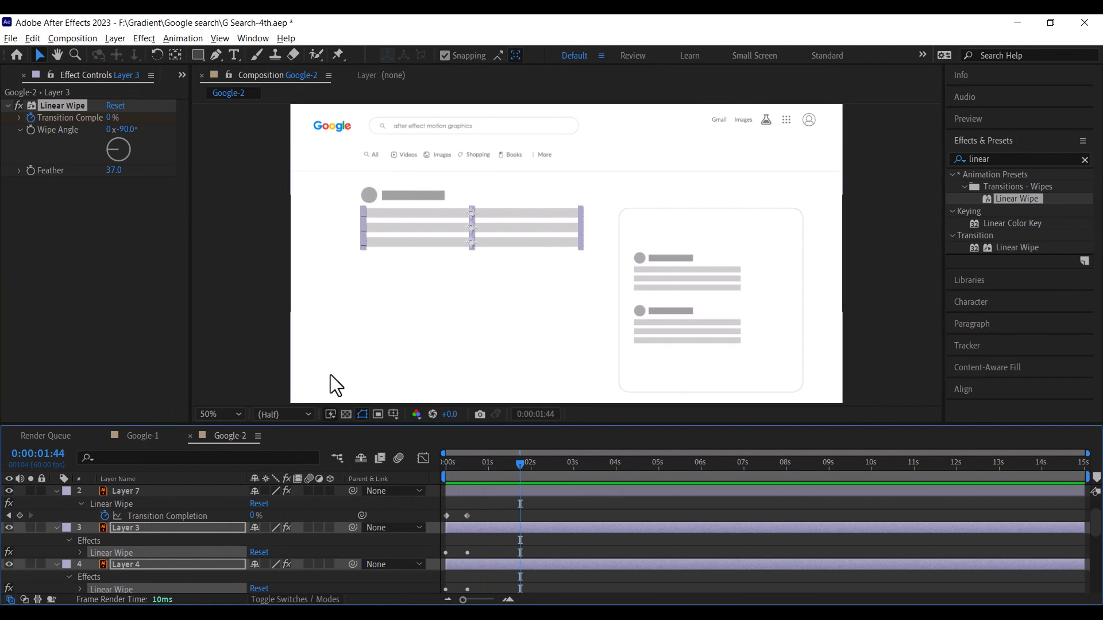
# Collapse the layer properties, pre-compose Layers 7, 3, 4 and 5 together and open the new composition
pyautogui.click(57, 492)
pyautogui.click(55, 517)
pyautogui.keyDown('ctrl'); pyautogui.click(135, 490); pyautogui.keyUp('ctrl')
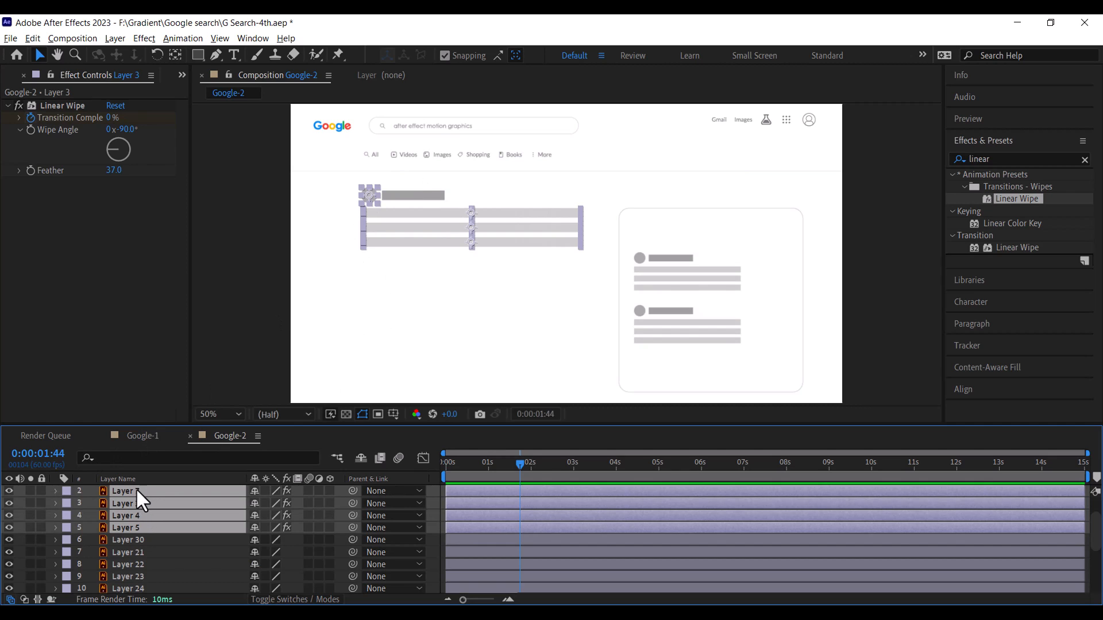
pyautogui.rightClick(136, 487)
pyautogui.click(192, 406)
pyautogui.click(588, 406)
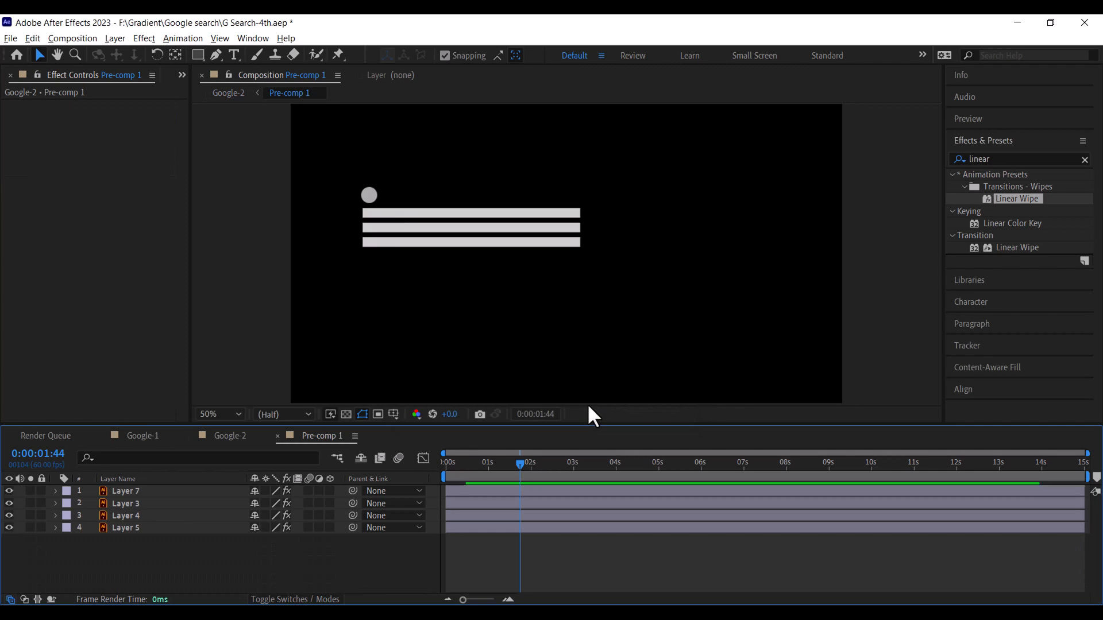
# Draw a region of interest around the circle and three bars and crop the composition to it
pyautogui.click(378, 414)
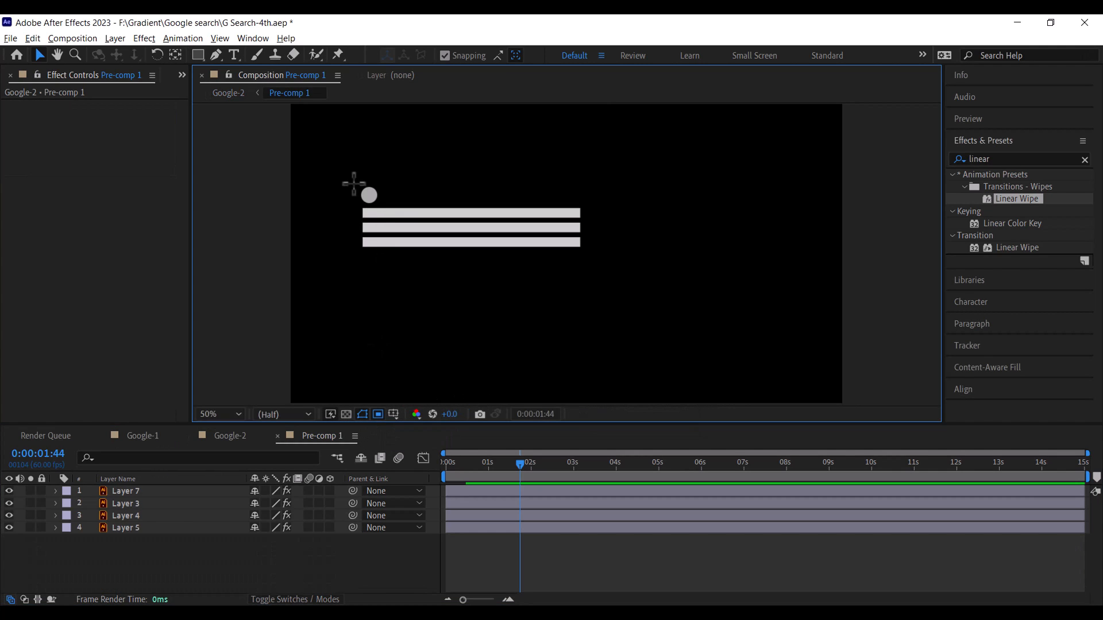
pyautogui.moveTo(346, 170); pyautogui.dragTo(592, 262)
pyautogui.click(70, 38)
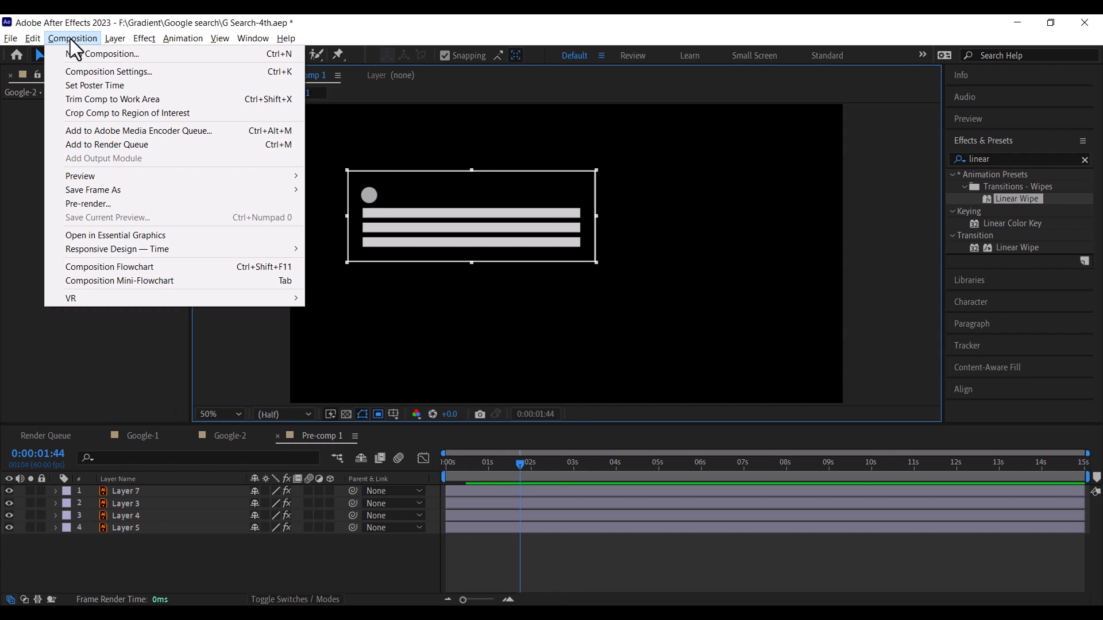
pyautogui.click(67, 108)
# Return to Google-2 and arrange the pre-composed result block and two duplicates in a column below the page header
pyautogui.click(228, 93)
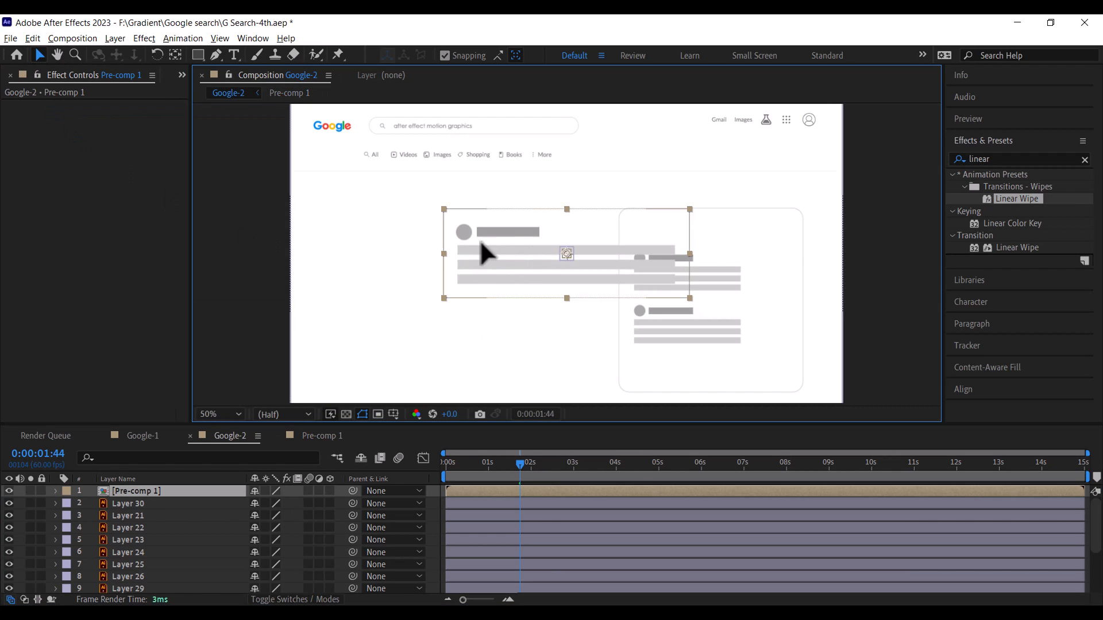
pyautogui.moveTo(480, 239); pyautogui.dragTo(401, 357)
pyautogui.hotkey('ctrl', 'd')
pyautogui.hotkey('ctrl', 'd')
# Delete the original placeholder blocks in the rounded card and place a duplicate of a pre-composed result block there
pyautogui.click(670, 315)
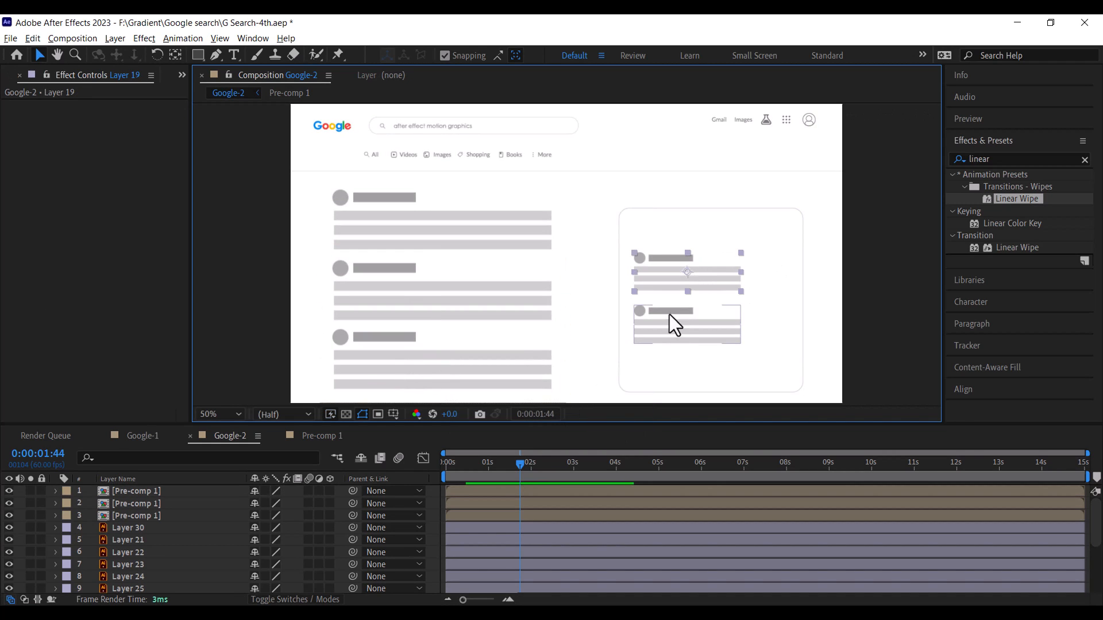
pyautogui.press('Delete')
pyautogui.click(417, 233)
pyautogui.hotkey('ctrl', 'd')
pyautogui.moveTo(413, 238); pyautogui.dragTo(729, 275)
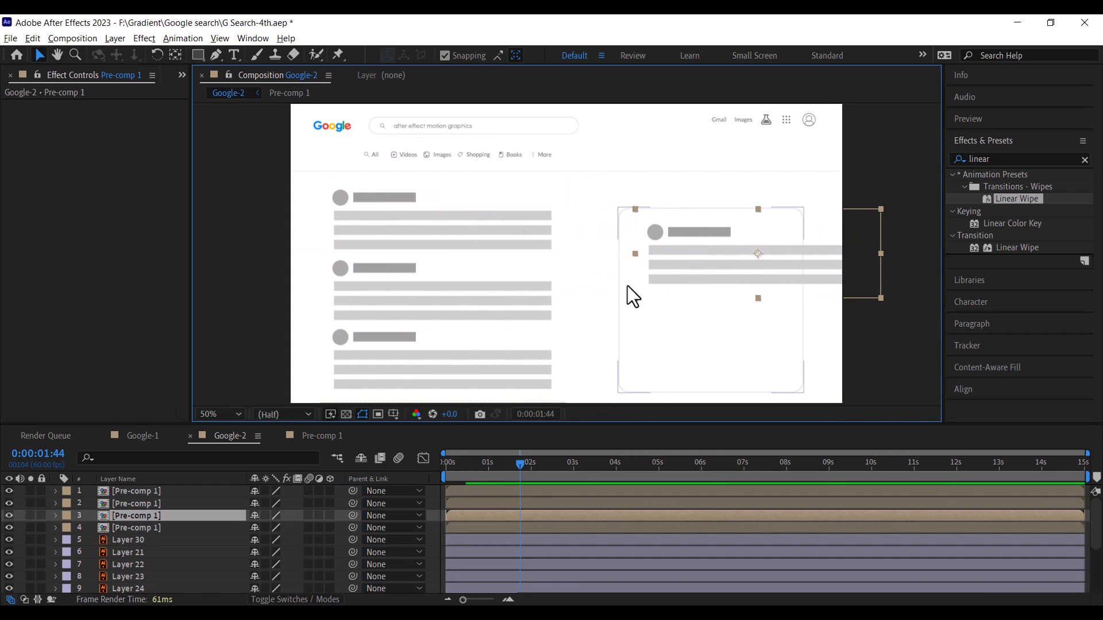
# Scale the duplicated block to 54% and stack it with two further copies inside the rounded card
pyautogui.press('s')
pyautogui.moveTo(290, 528); pyautogui.dragTo(265, 536)
pyautogui.moveTo(773, 261); pyautogui.dragTo(670, 301)
pyautogui.hotkey('ctrl', 'd')
pyautogui.hotkey('ctrl', 'd')
pyautogui.moveTo(670, 301); pyautogui.dragTo(665, 348)
pyautogui.click(829, 284)
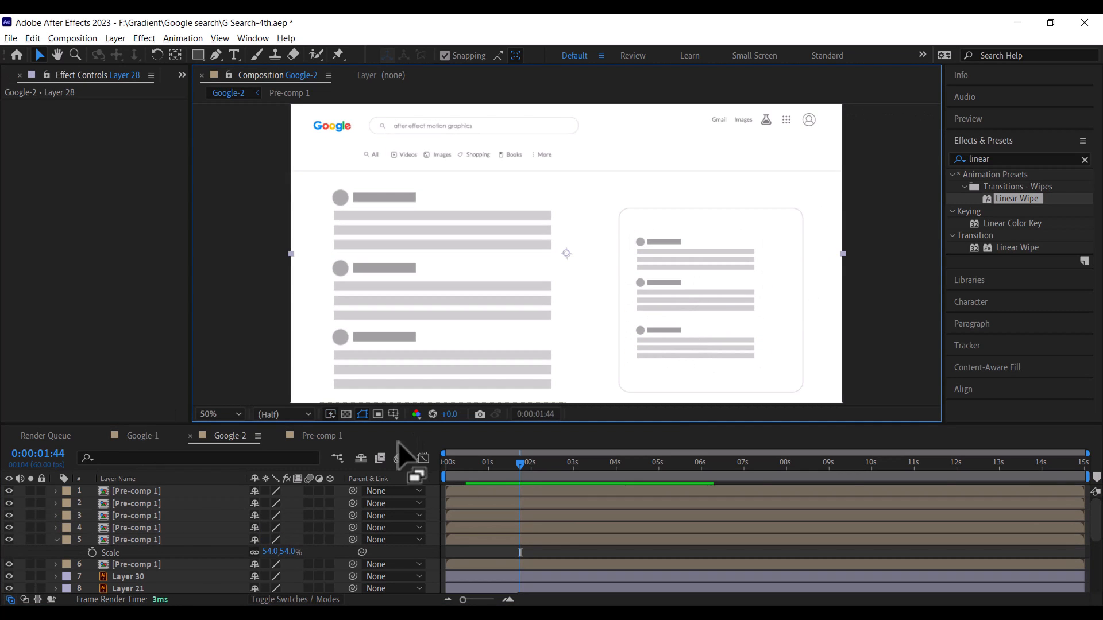
# Preview the results page wipes in Google-2 from the start of the timeline
pyautogui.click(401, 471)
pyautogui.press('Home')
pyautogui.press('space')
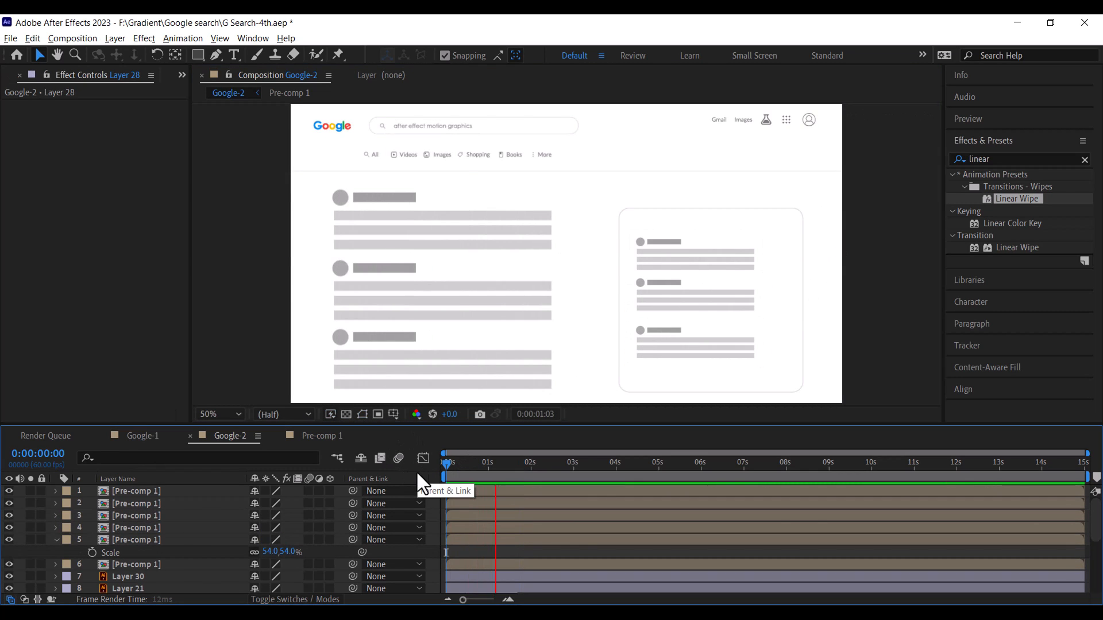
# Close the Pre-comp 1 timeline and view the Google-1 and Google-2 compositions in turn, ending on Google-1
pyautogui.click(298, 435)
pyautogui.click(277, 435)
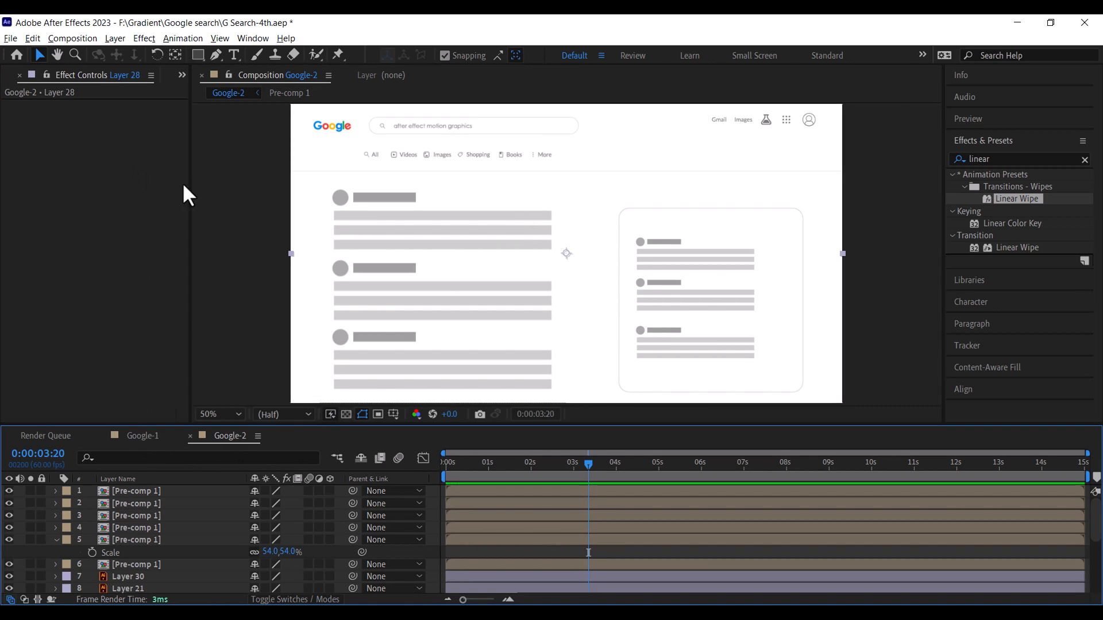
pyautogui.click(151, 439)
pyautogui.click(223, 437)
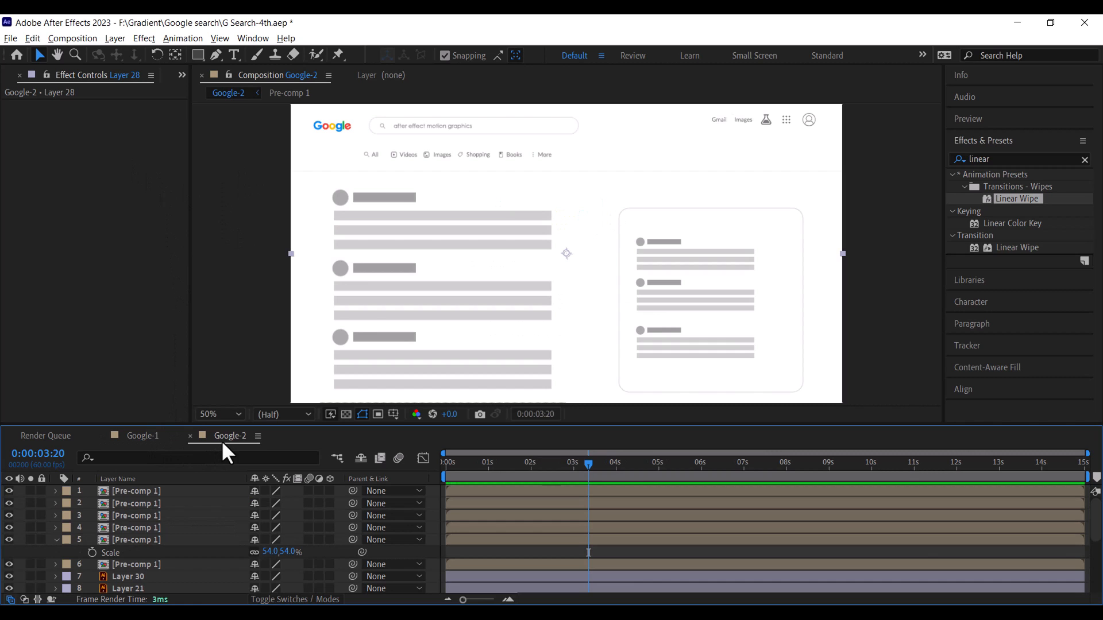
pyautogui.click(150, 442)
# Create a 1920 x 1080, 60 fps composition lasting 0:00:15:01 with a white background, and close the Google-1 and Google-2 timelines
pyautogui.click(71, 38)
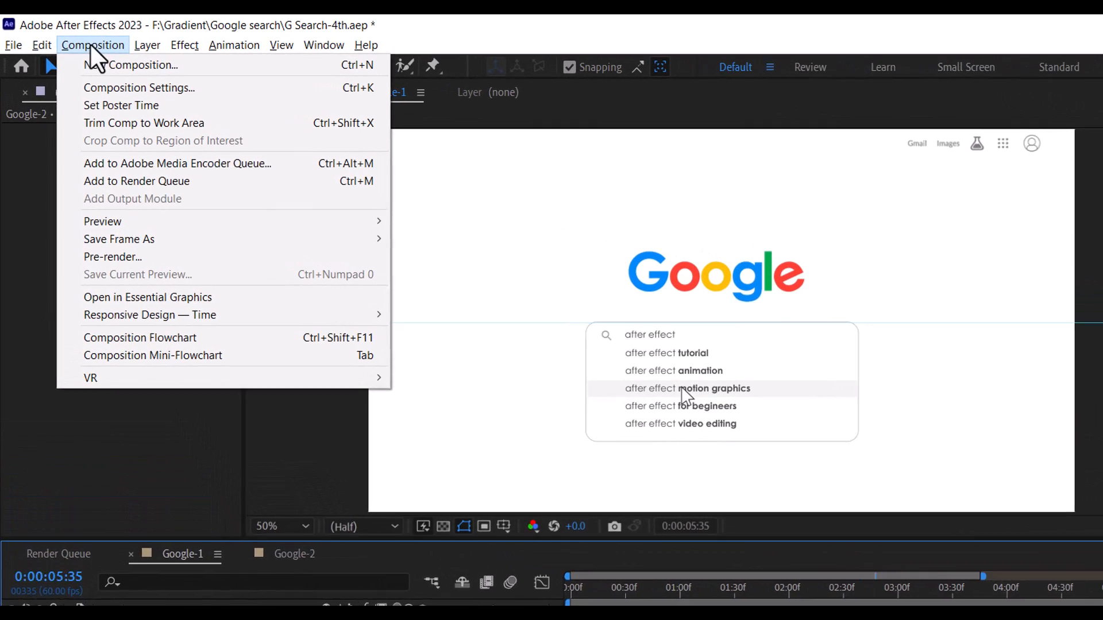
pyautogui.click(102, 55)
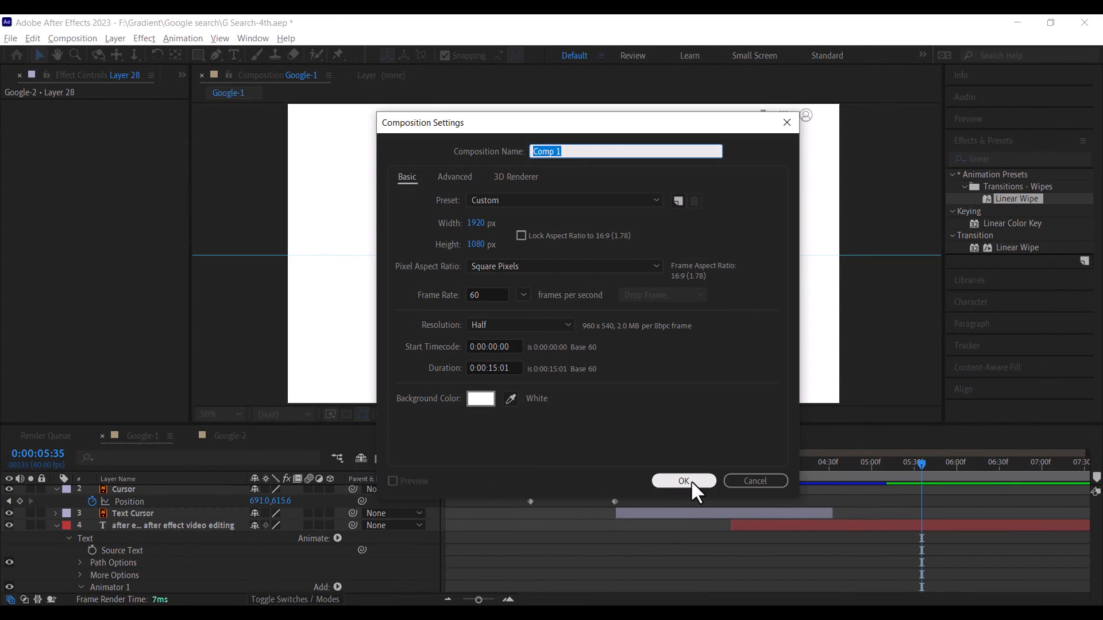
pyautogui.click(747, 562)
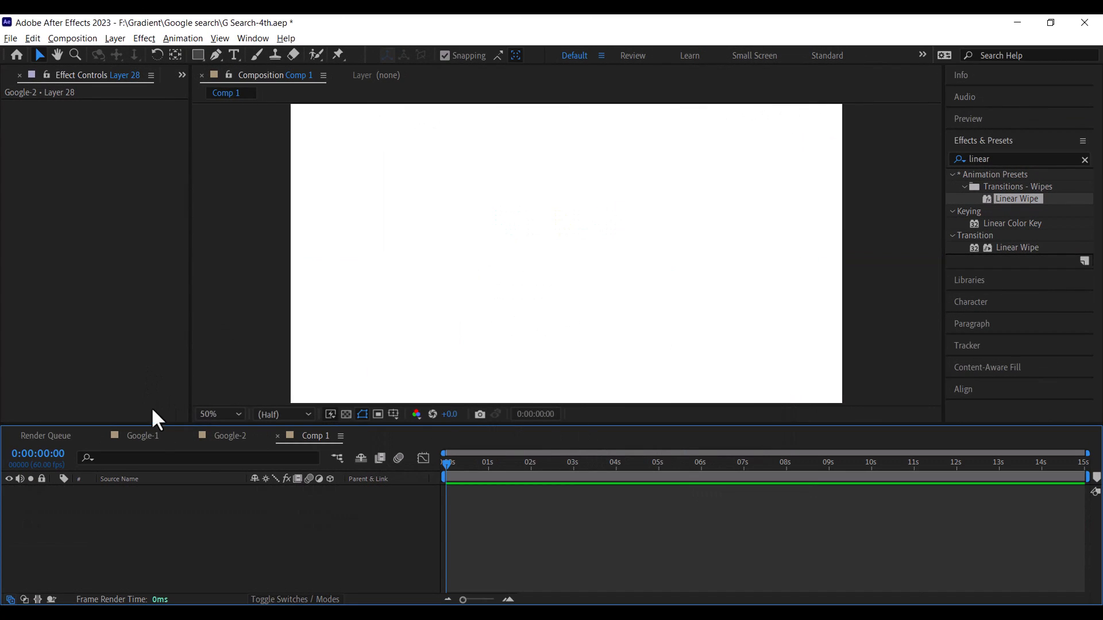
pyautogui.click(103, 436)
pyautogui.click(102, 436)
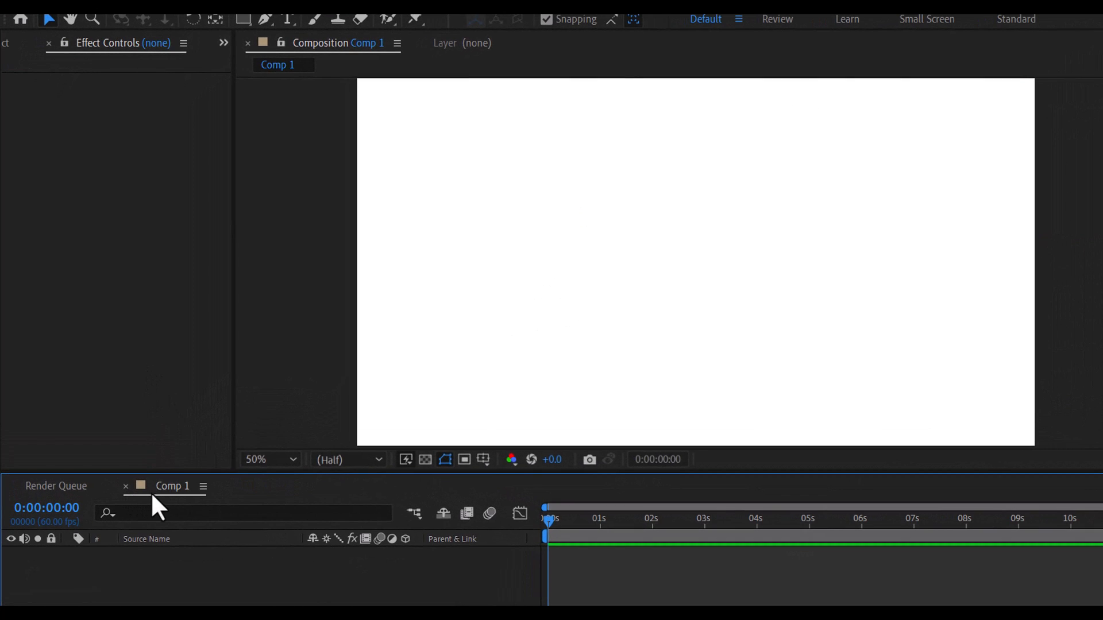
# Add the Google-1 composition to the new timeline and place Google-2 above it
pyautogui.click(8, 41)
pyautogui.moveTo(63, 263); pyautogui.dragTo(207, 580)
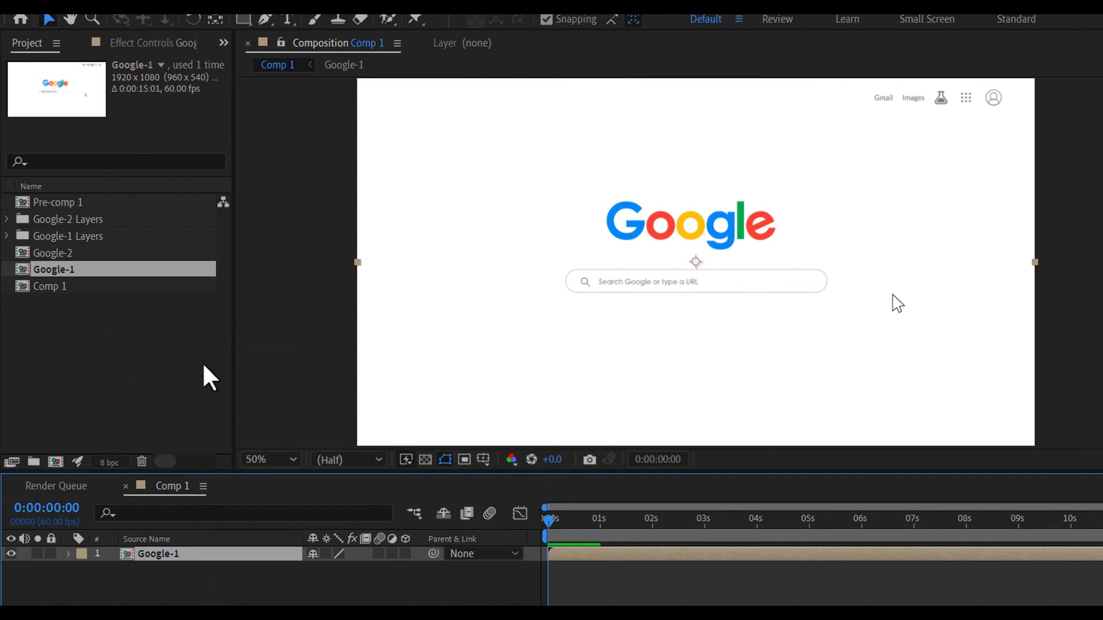
pyautogui.moveTo(54, 253); pyautogui.dragTo(195, 552)
# Offset the Google-2 layer to start at about 6 seconds, scrub through the change of pages and return to the start
pyautogui.moveTo(630, 553); pyautogui.dragTo(891, 553)
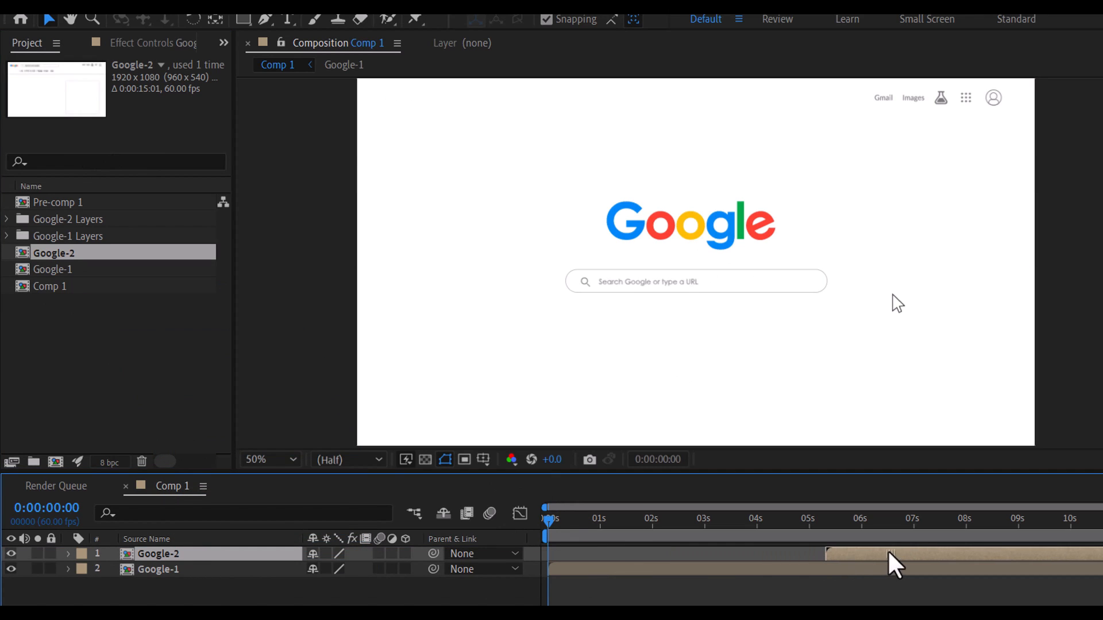
pyautogui.moveTo(568, 520); pyautogui.dragTo(809, 505)
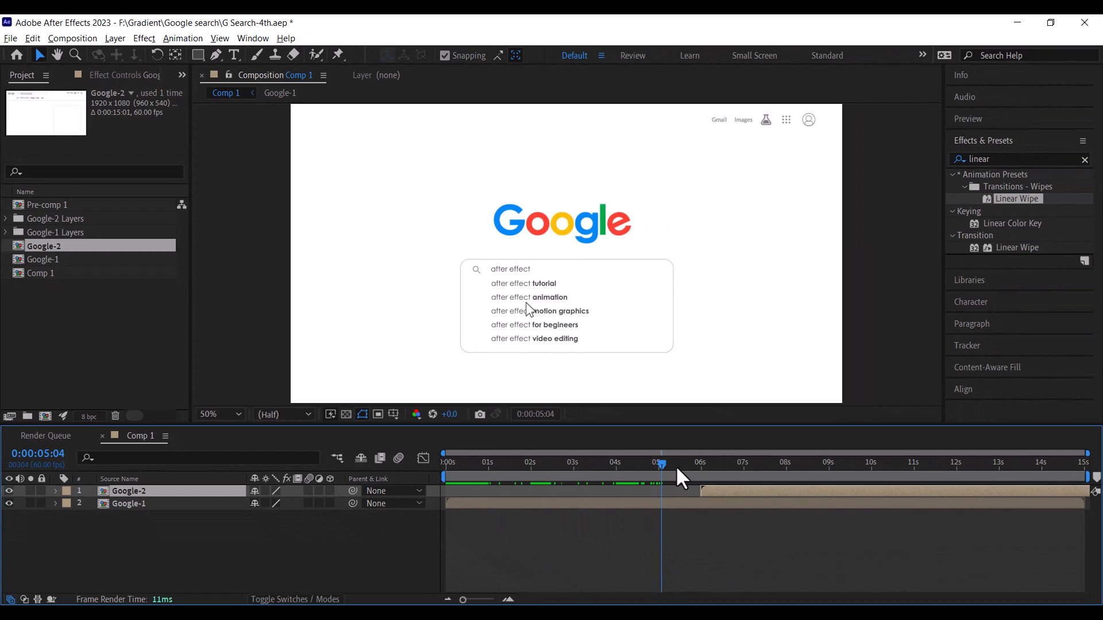
pyautogui.moveTo(677, 469); pyautogui.dragTo(882, 467)
pyautogui.press('Home')
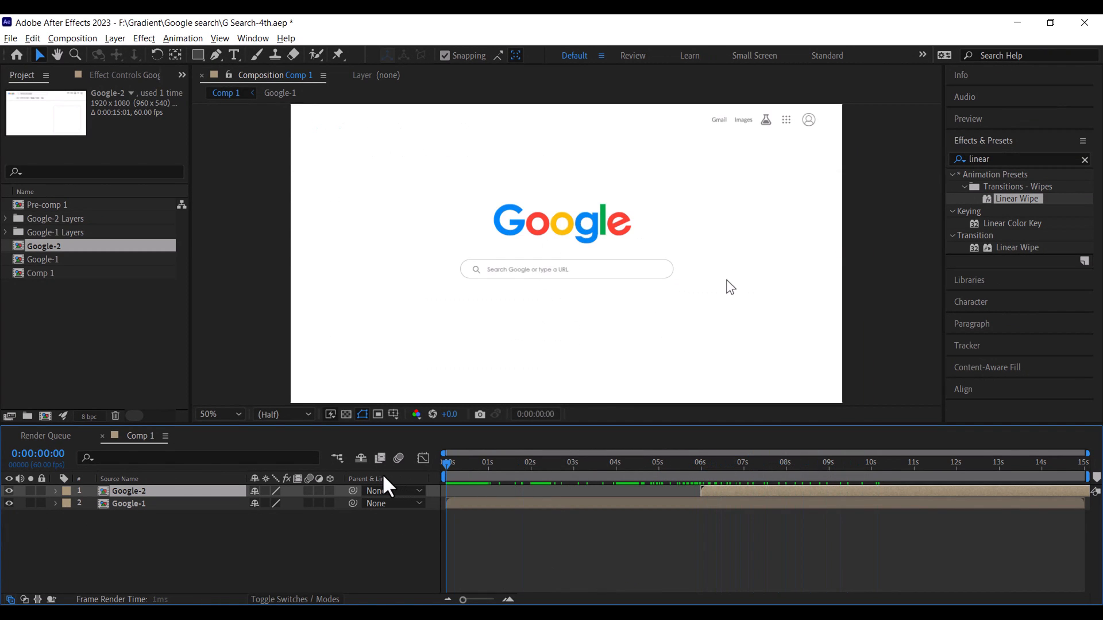